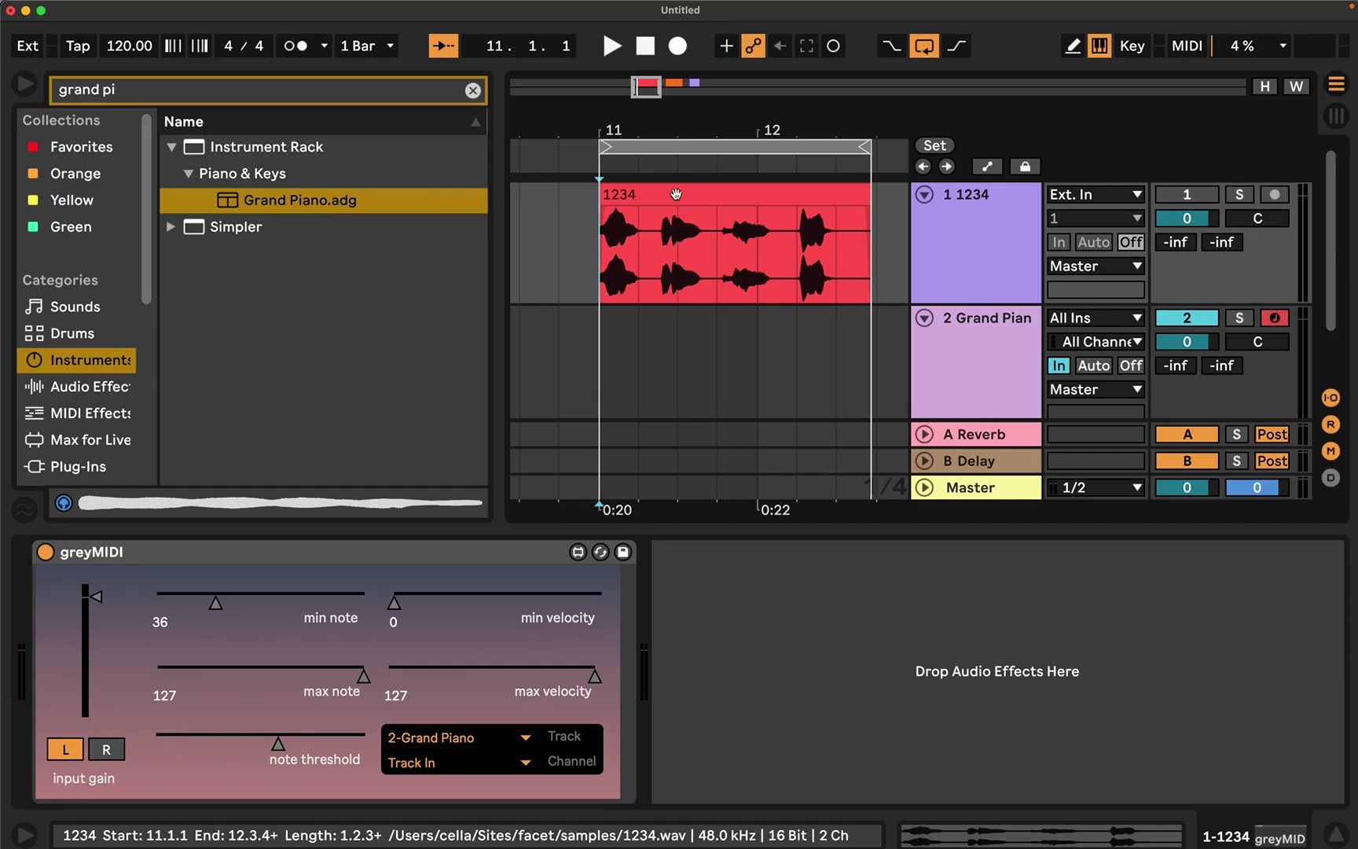
# Step: Select the 1234 vocal clip on the audio track carrying greyMIDI
pyautogui.click(823, 195)
pyautogui.click(1176, 197)
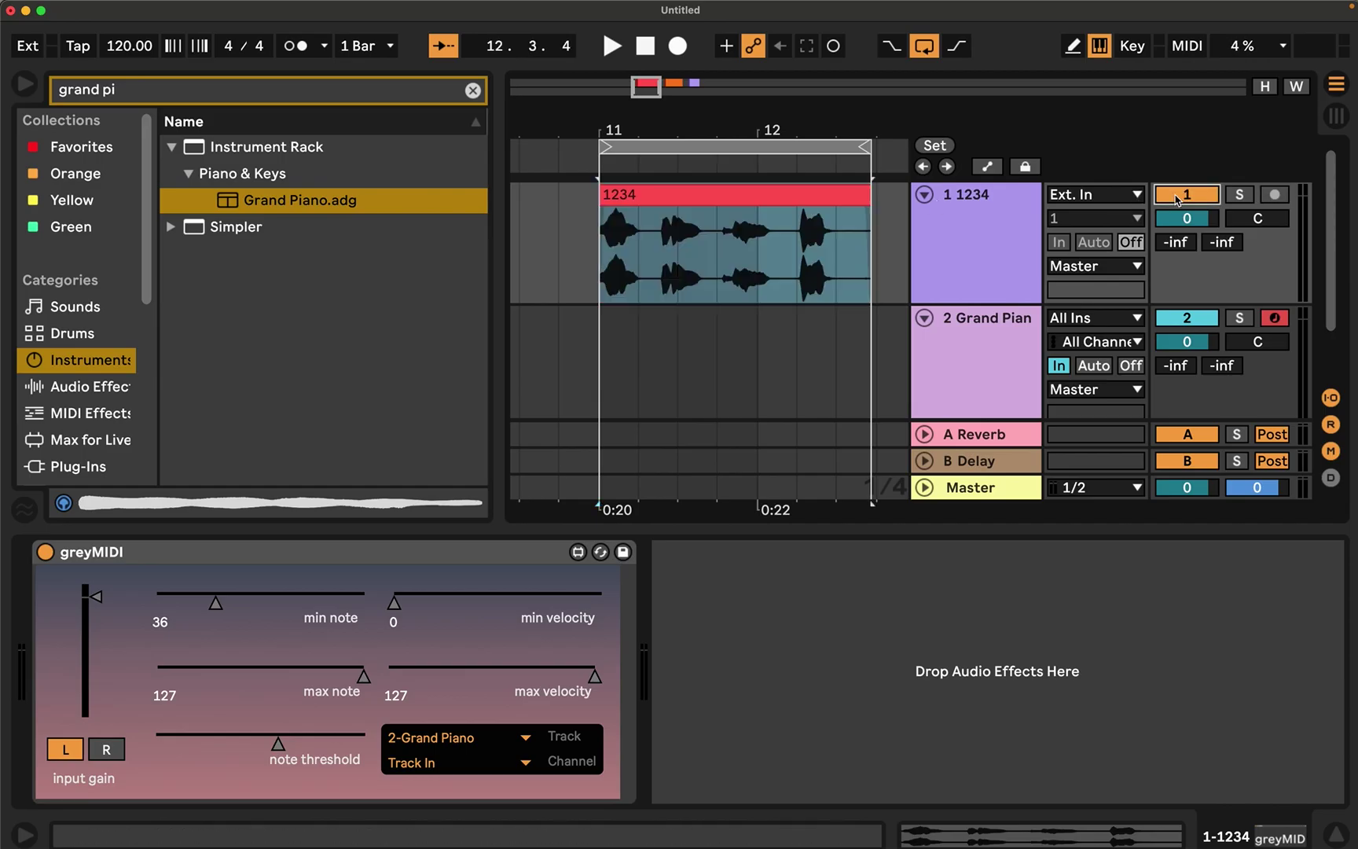
pyautogui.click(1238, 195)
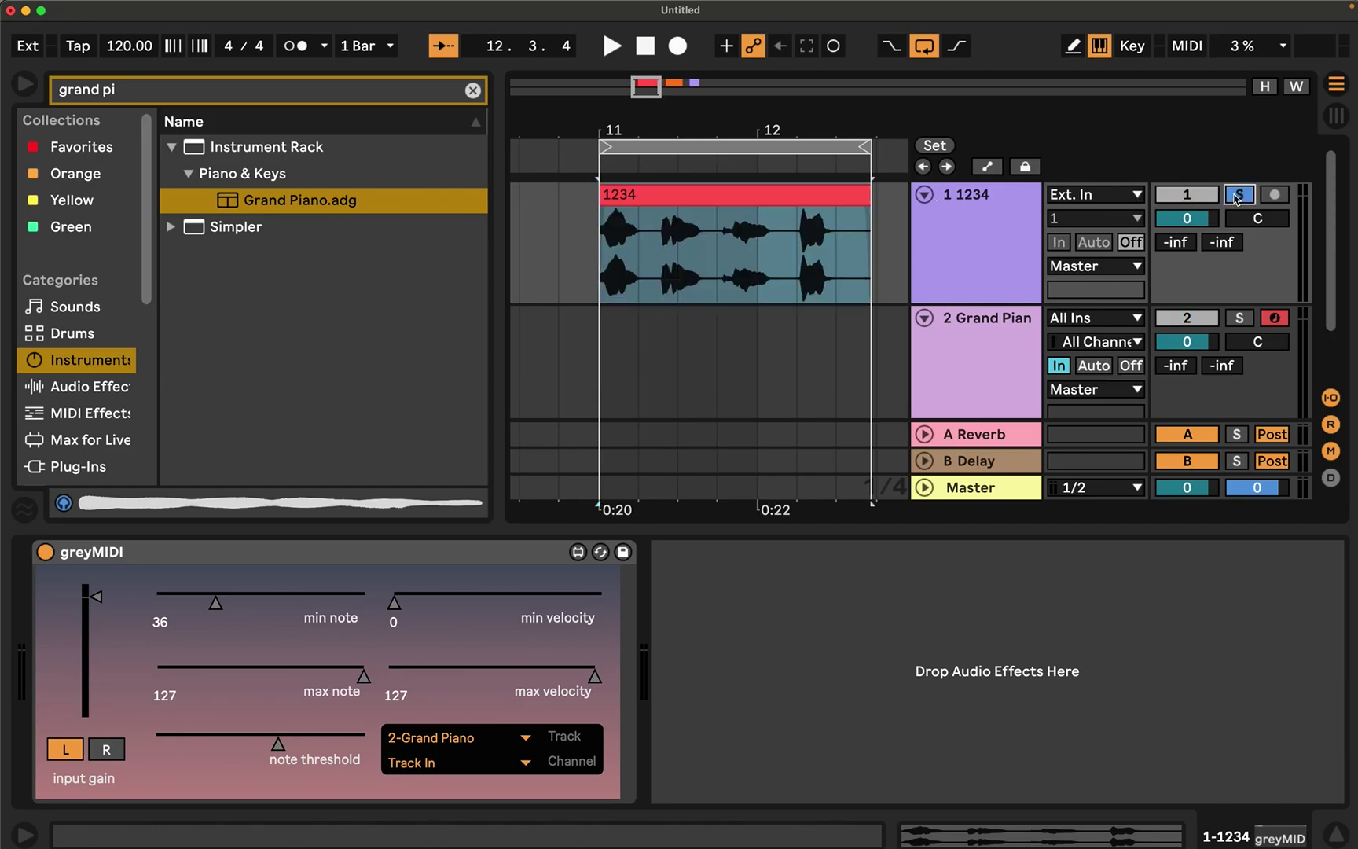
pyautogui.click(698, 197)
pyautogui.press('space')
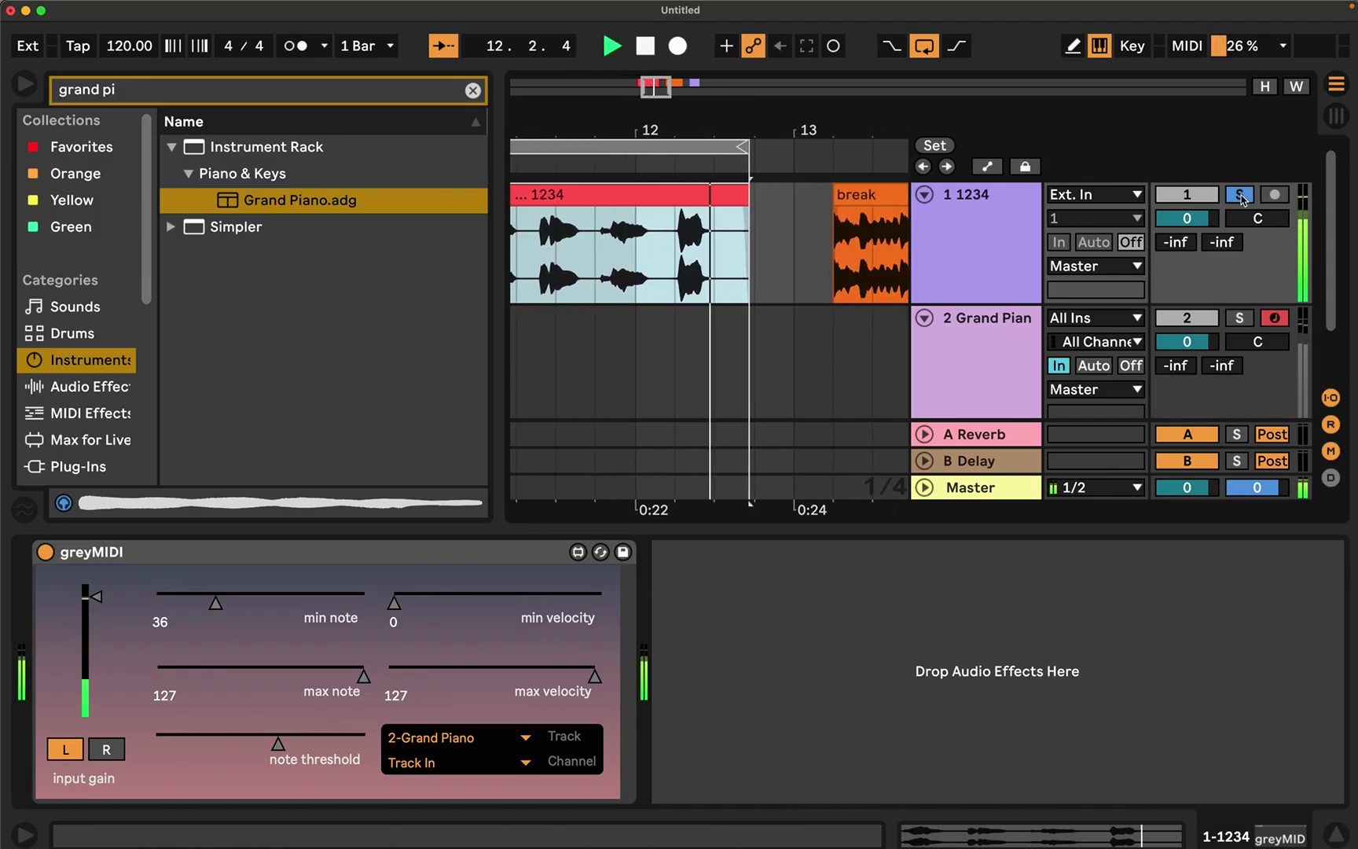
pyautogui.press('space')
pyautogui.click(1240, 194)
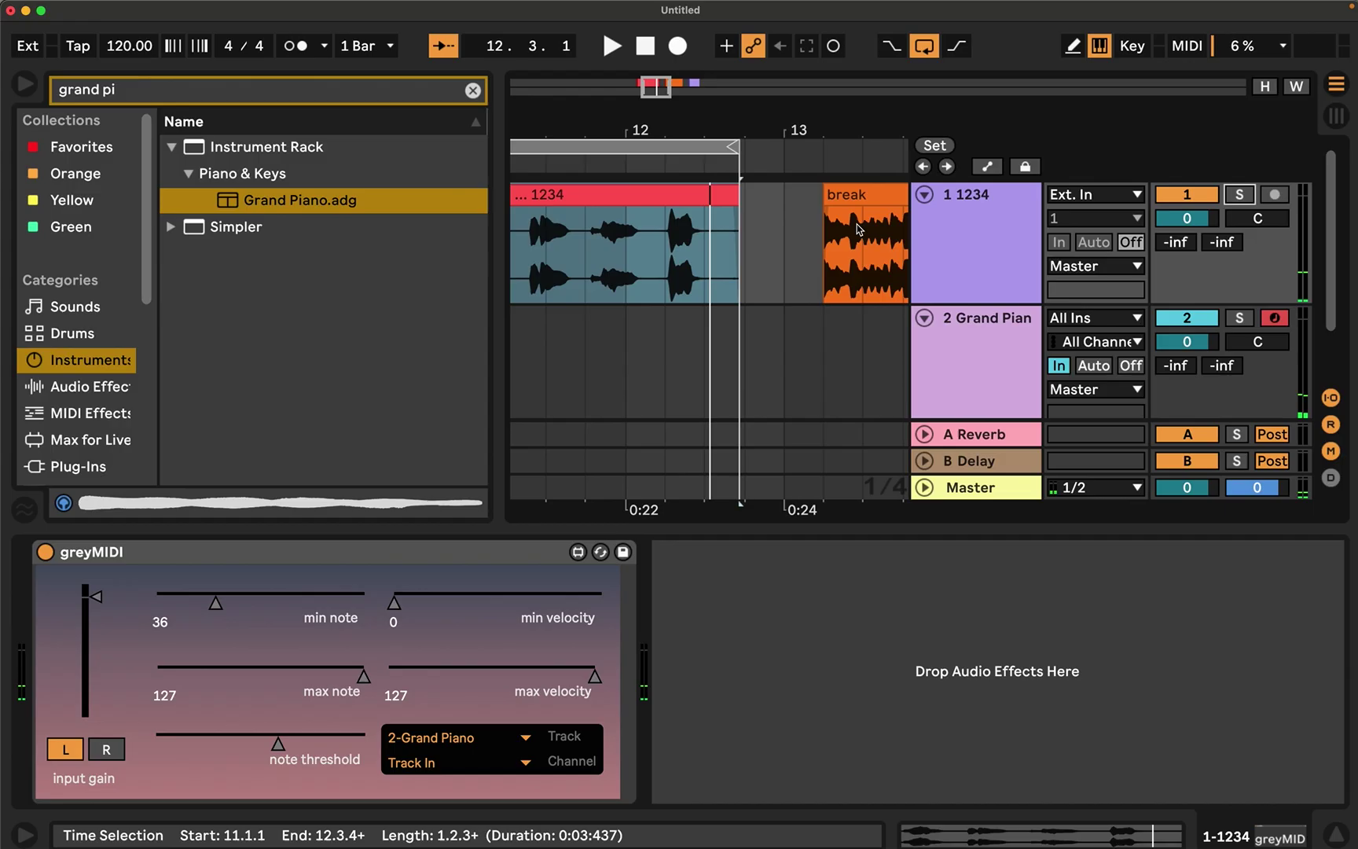
pyautogui.click(629, 197)
pyautogui.hscroll(-3, 628, 197)
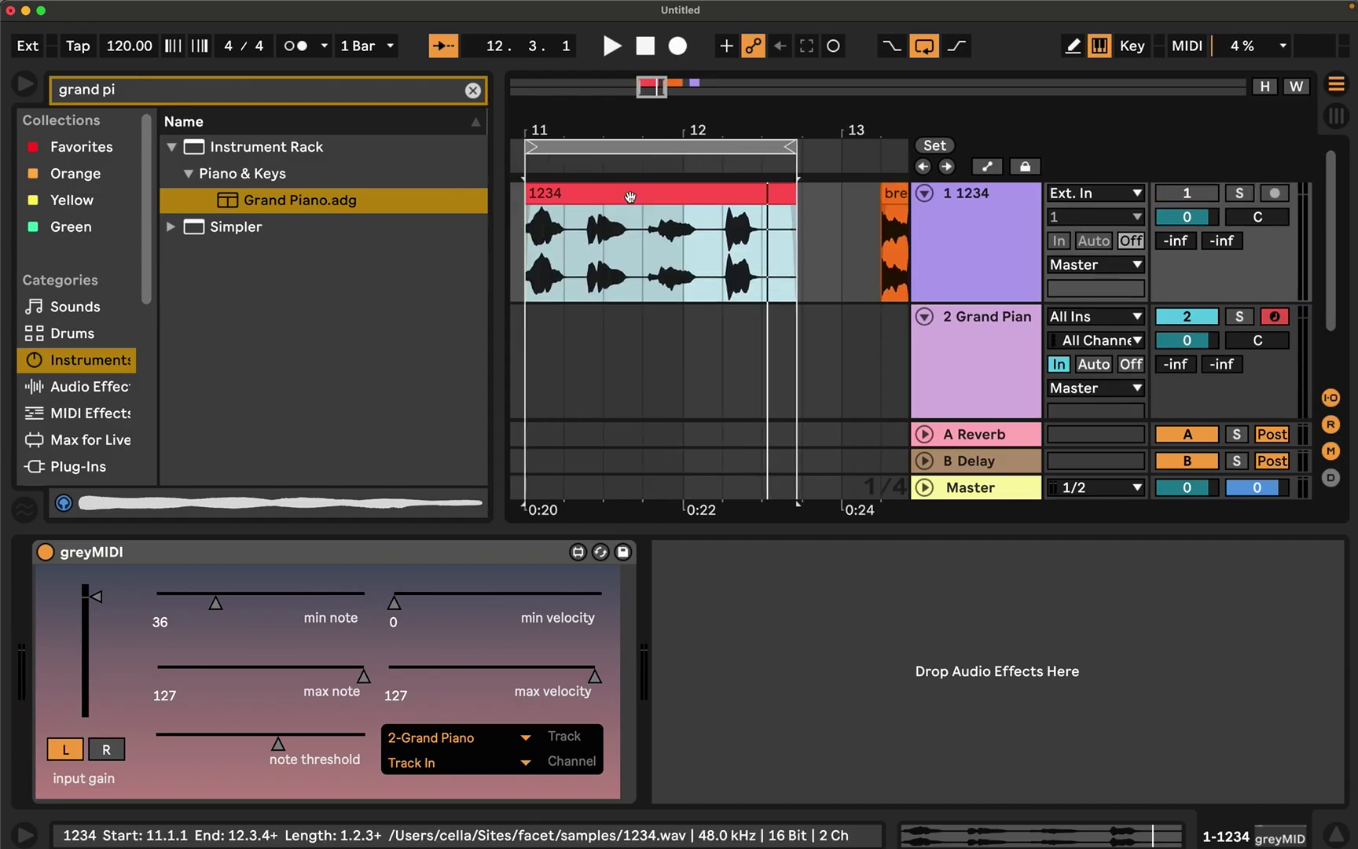
pyautogui.press('space')
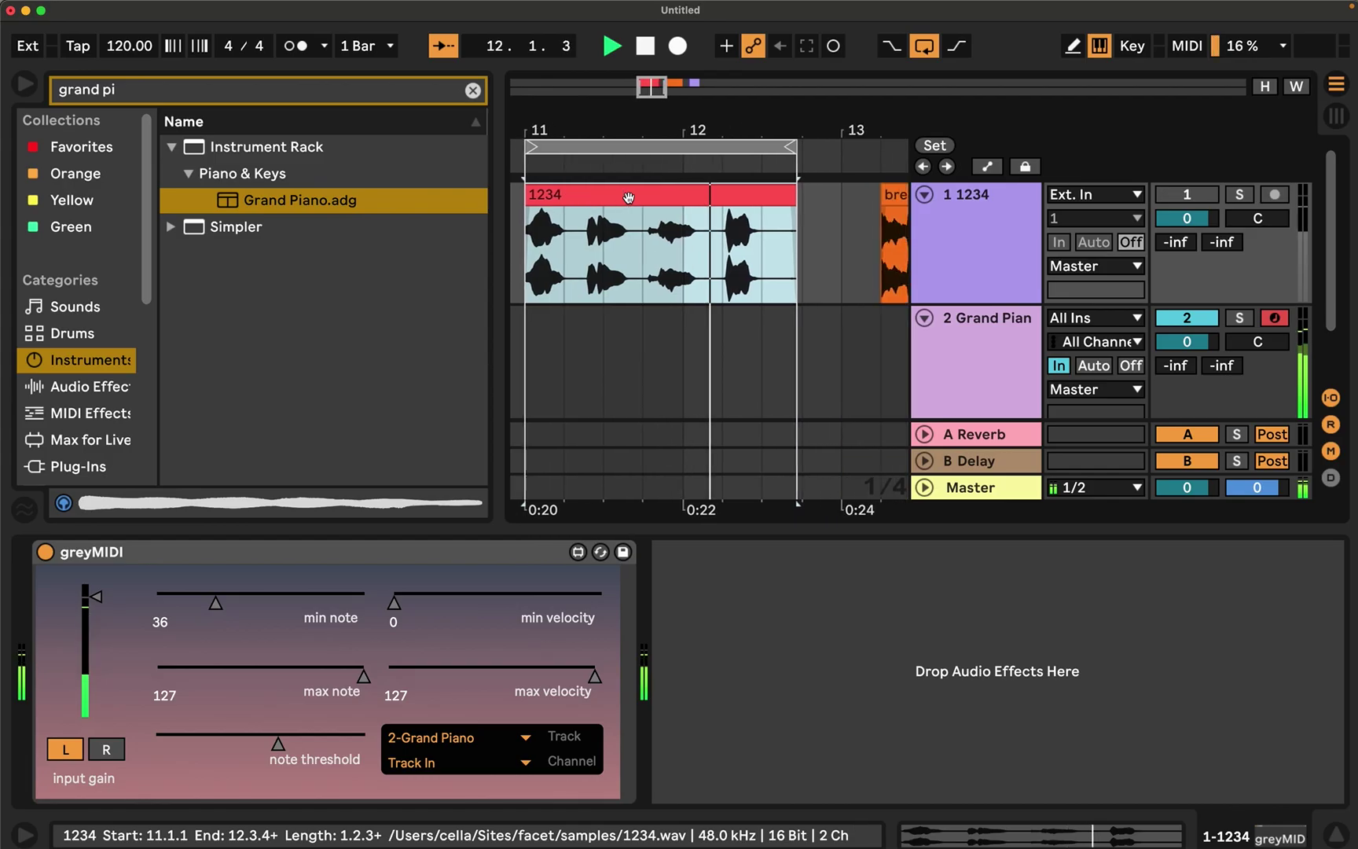
pyautogui.press('space')
pyautogui.hscroll(-3, 743, 261)
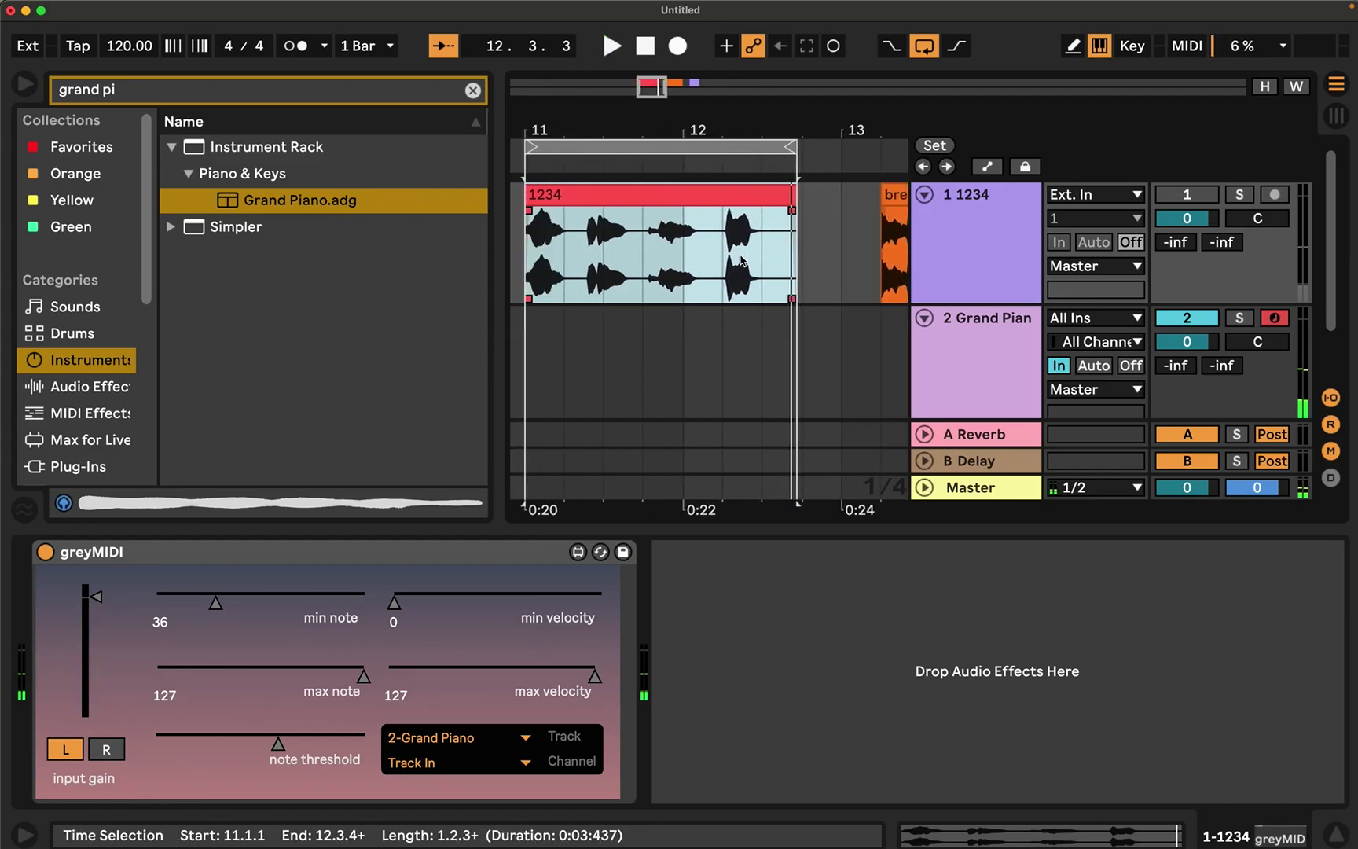
# Step: Swap track 2's Grand Piano for E-Piano Basic, then play the arrangement to hear it
pyautogui.click(550, 366)
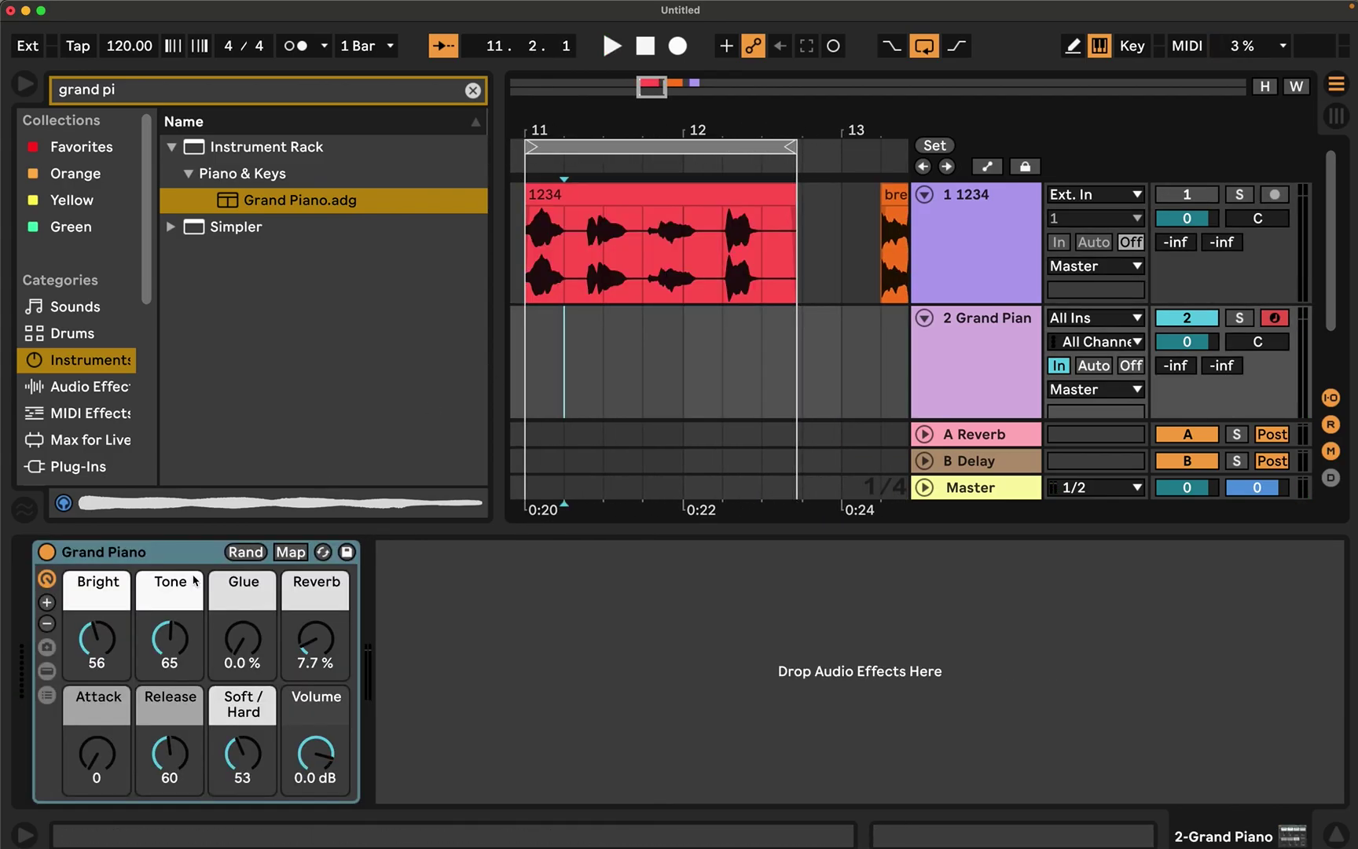
pyautogui.hscroll(-1, 625, 322)
pyautogui.hscroll(-1, 626, 323)
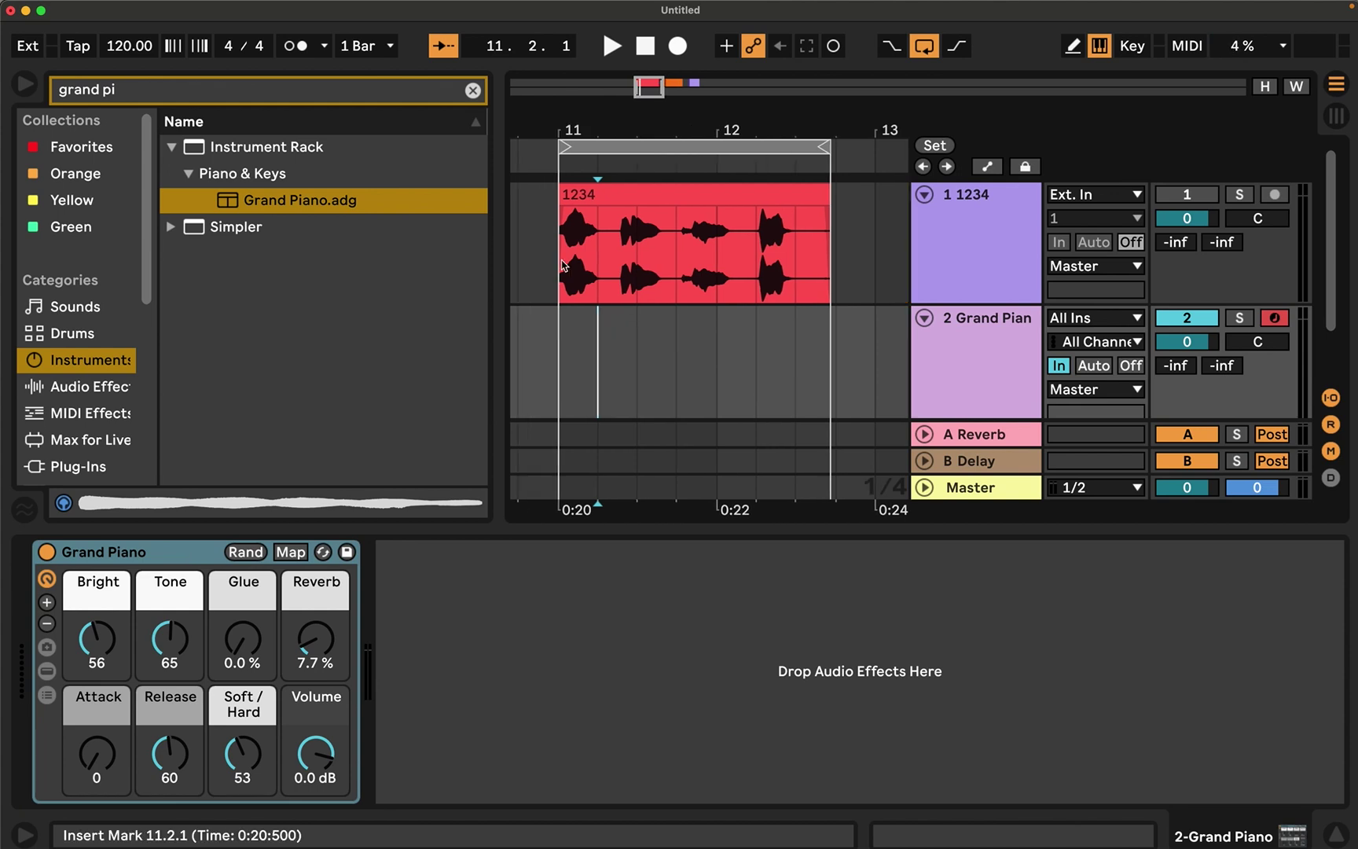
pyautogui.click(232, 92)
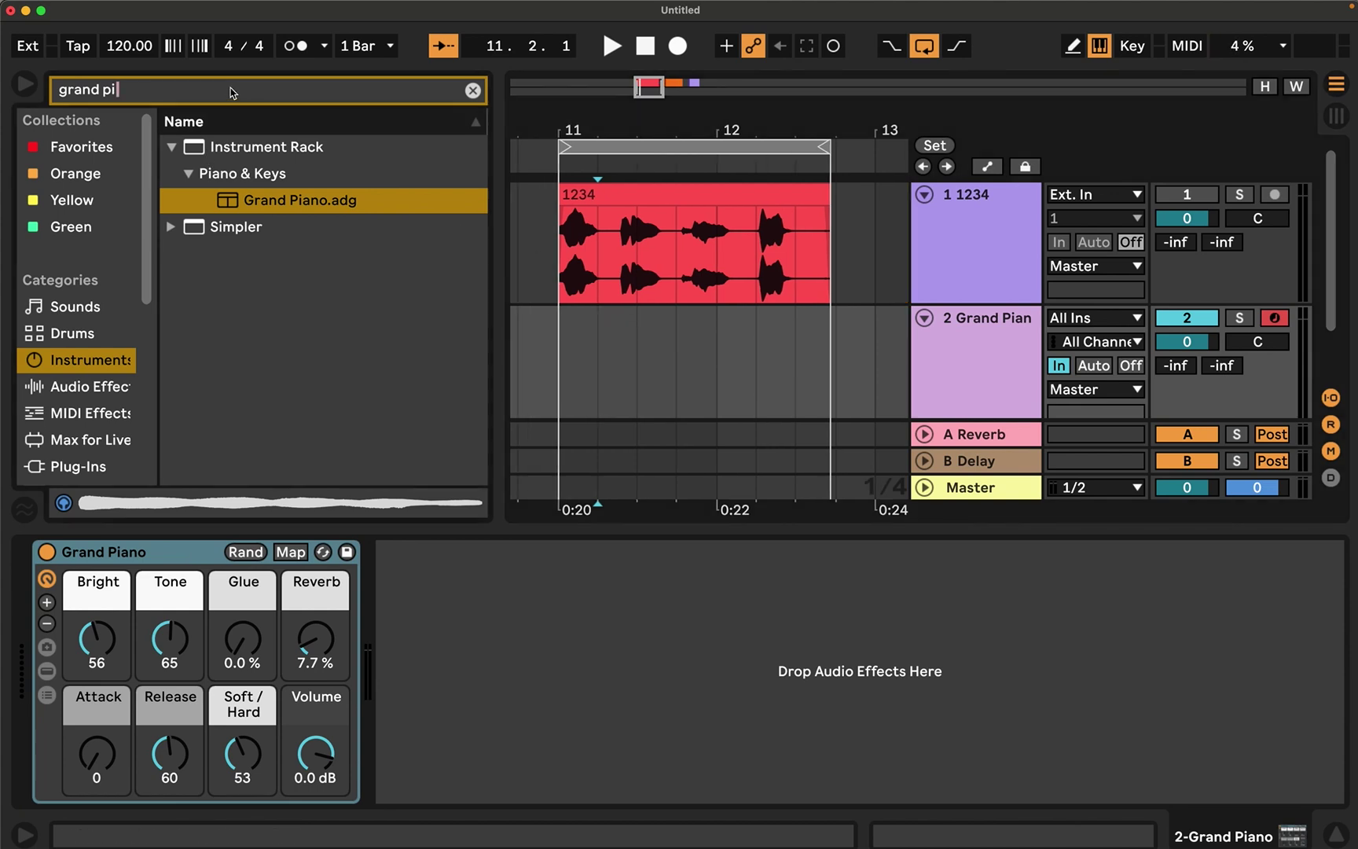
pyautogui.press('BackSpace')
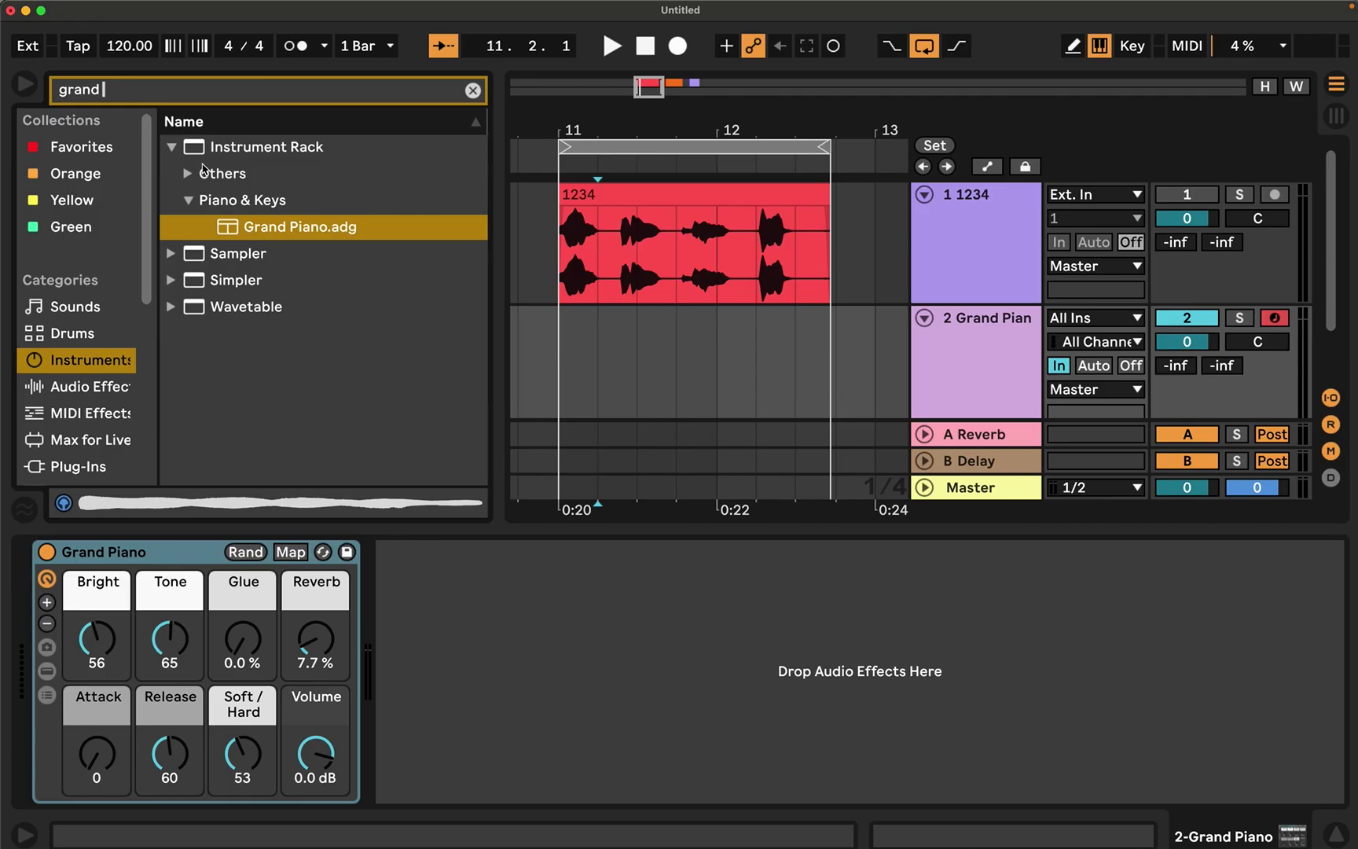
pyautogui.press('BackSpace')
pyautogui.press('BackSpace')
pyautogui.press('BackSpace')
pyautogui.press('BackSpace')
pyautogui.press('BackSpace')
pyautogui.click(275, 267)
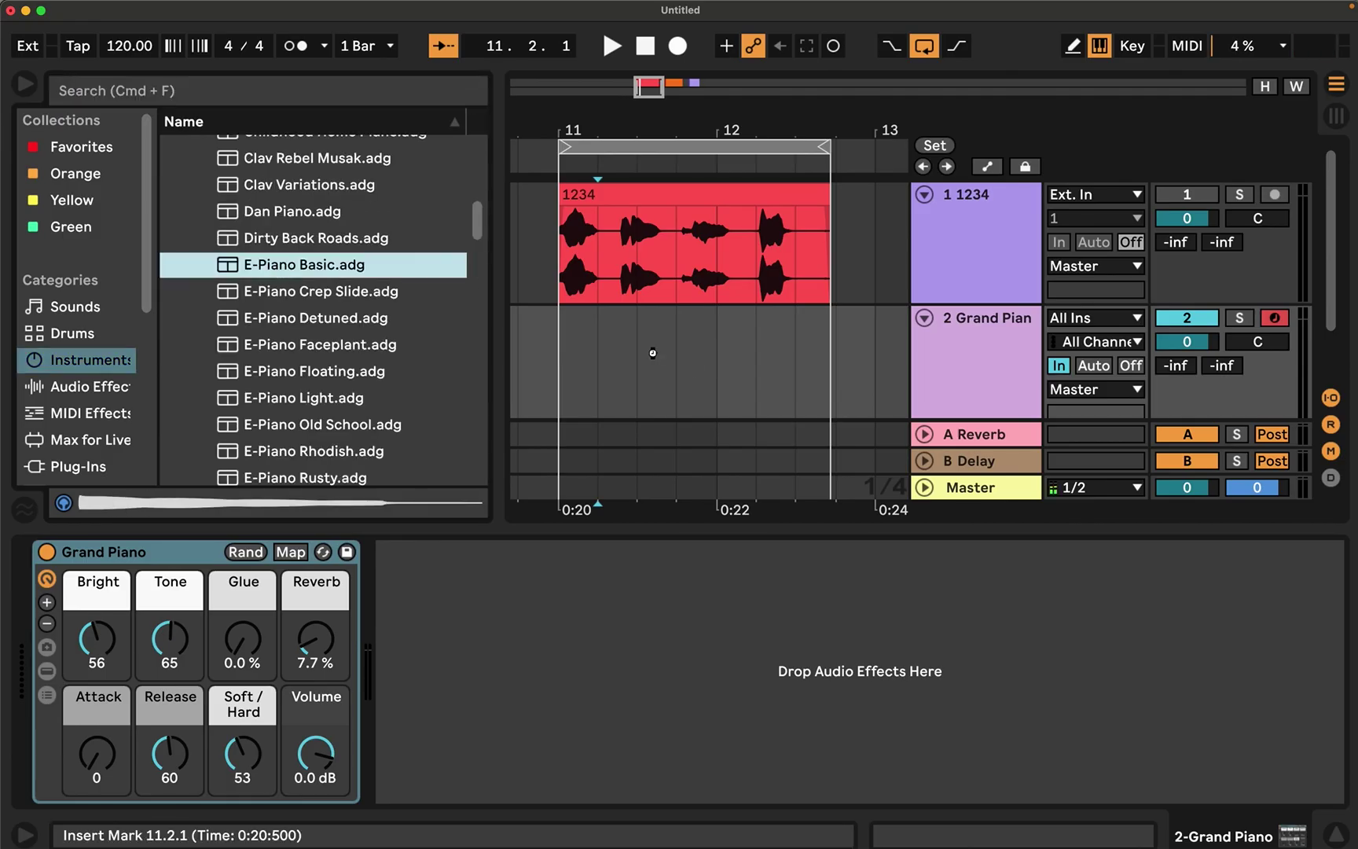
pyautogui.click(560, 259)
pyautogui.press('space')
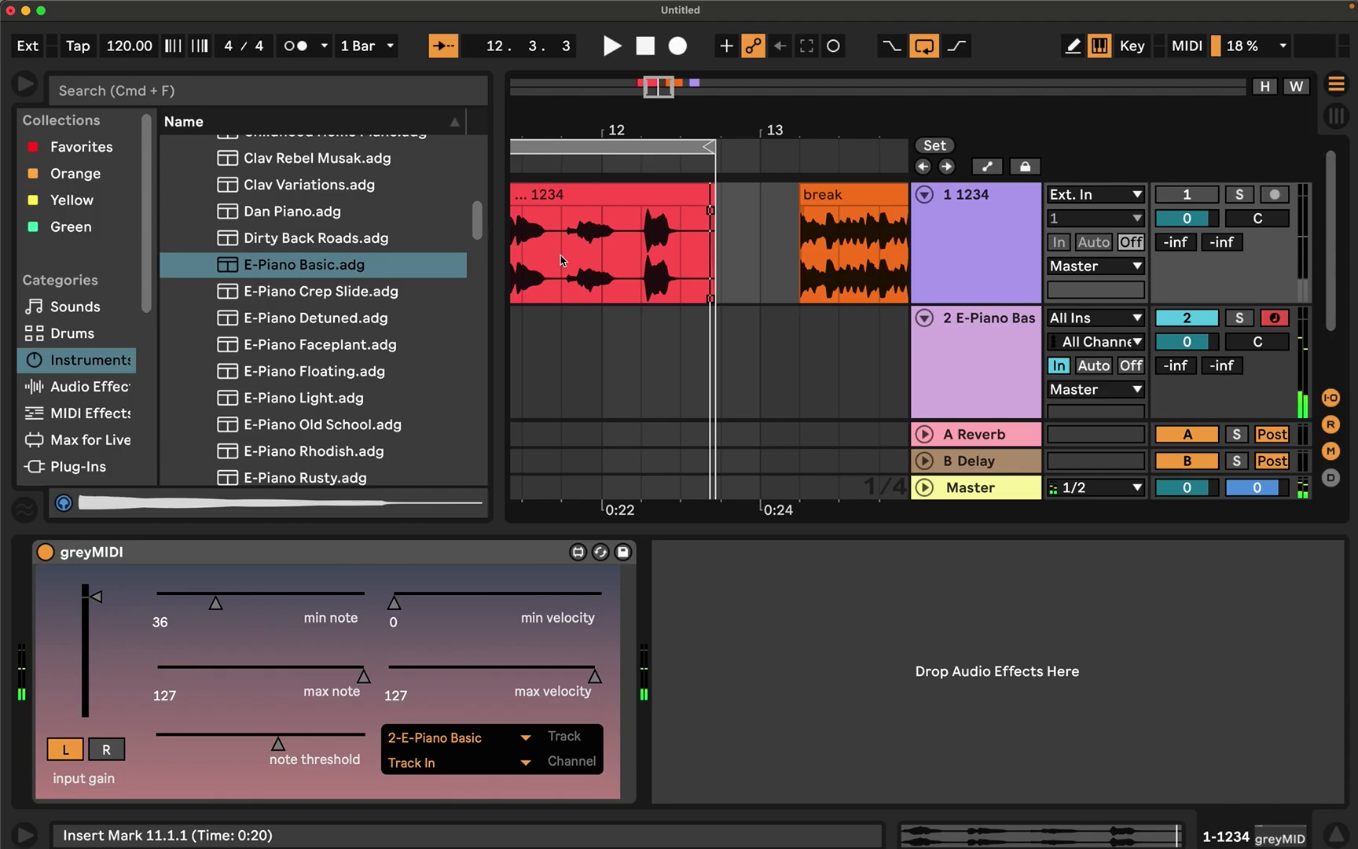
# Step: Loop the break clip and play it soloed, then unsoloed through the E-Piano
pyautogui.click(824, 197)
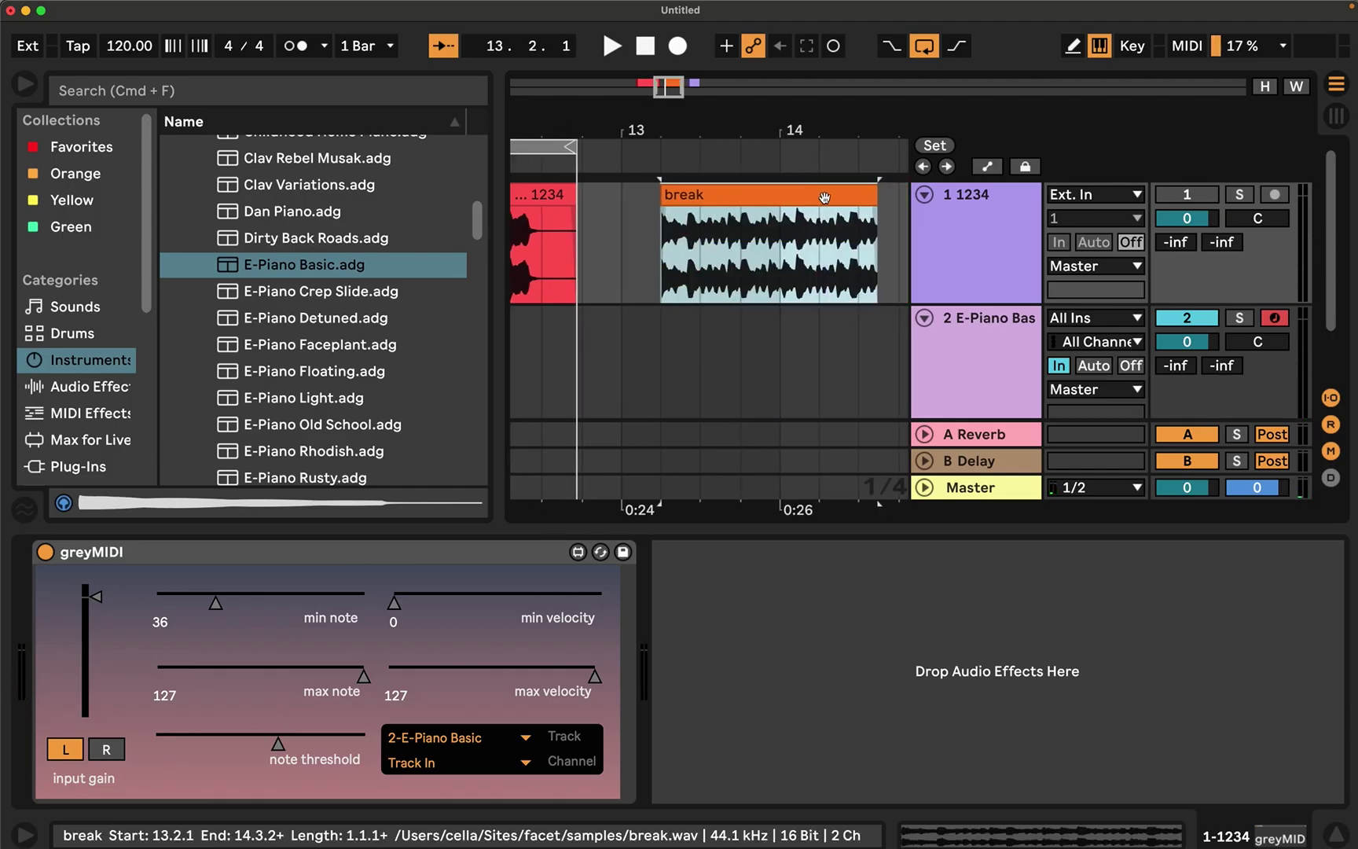
pyautogui.press('super+l')
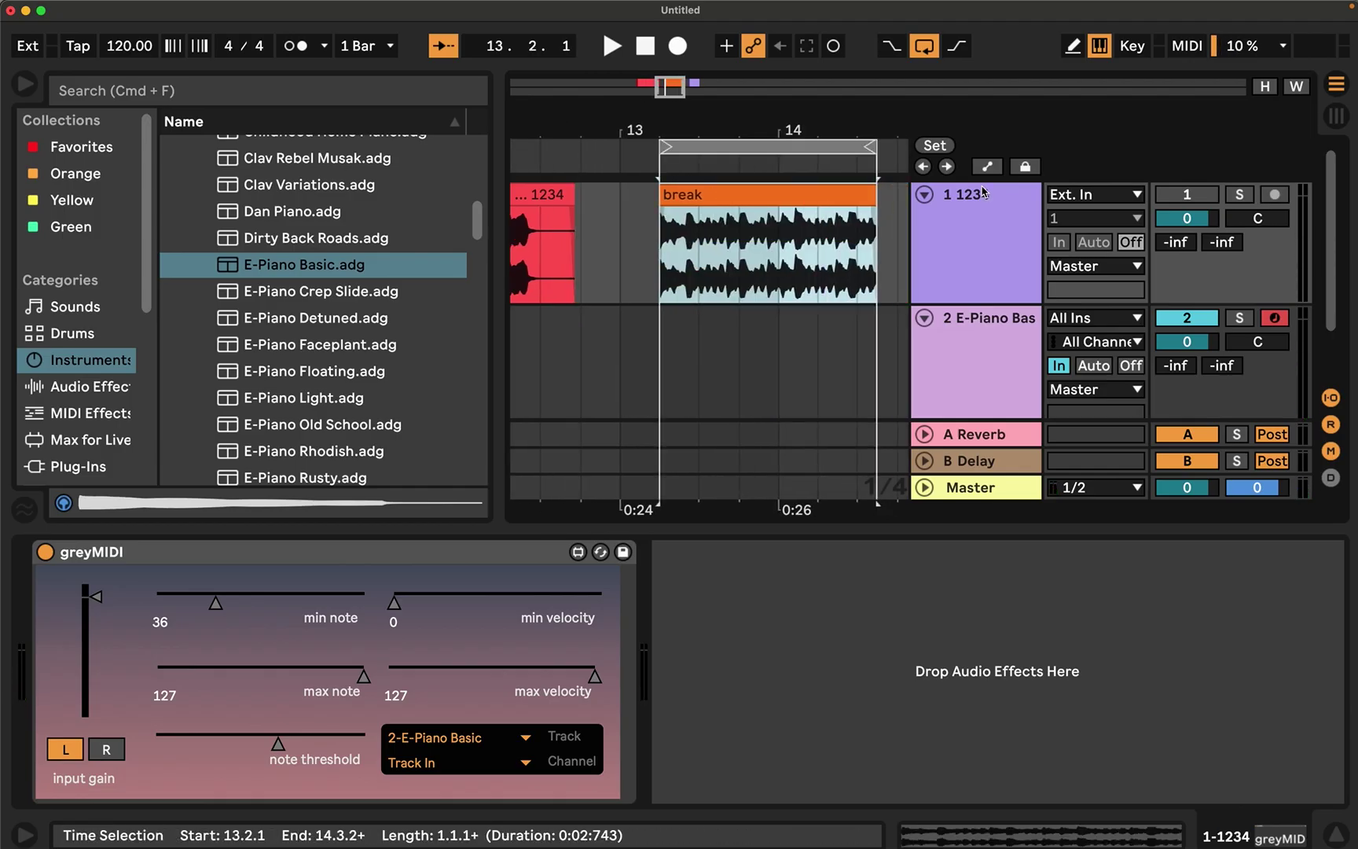
pyautogui.click(1239, 197)
pyautogui.press('space')
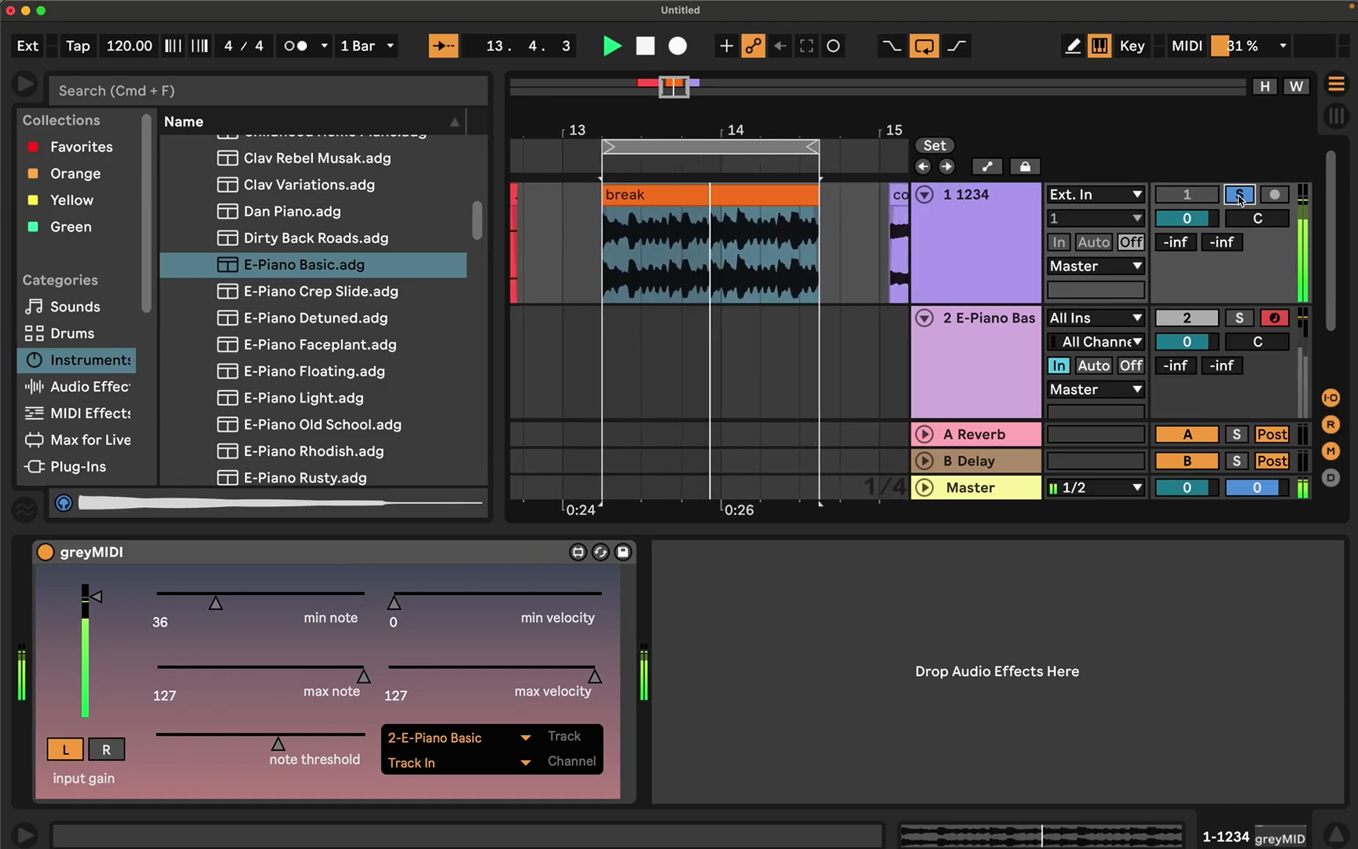
pyautogui.press('space')
pyautogui.click(1239, 196)
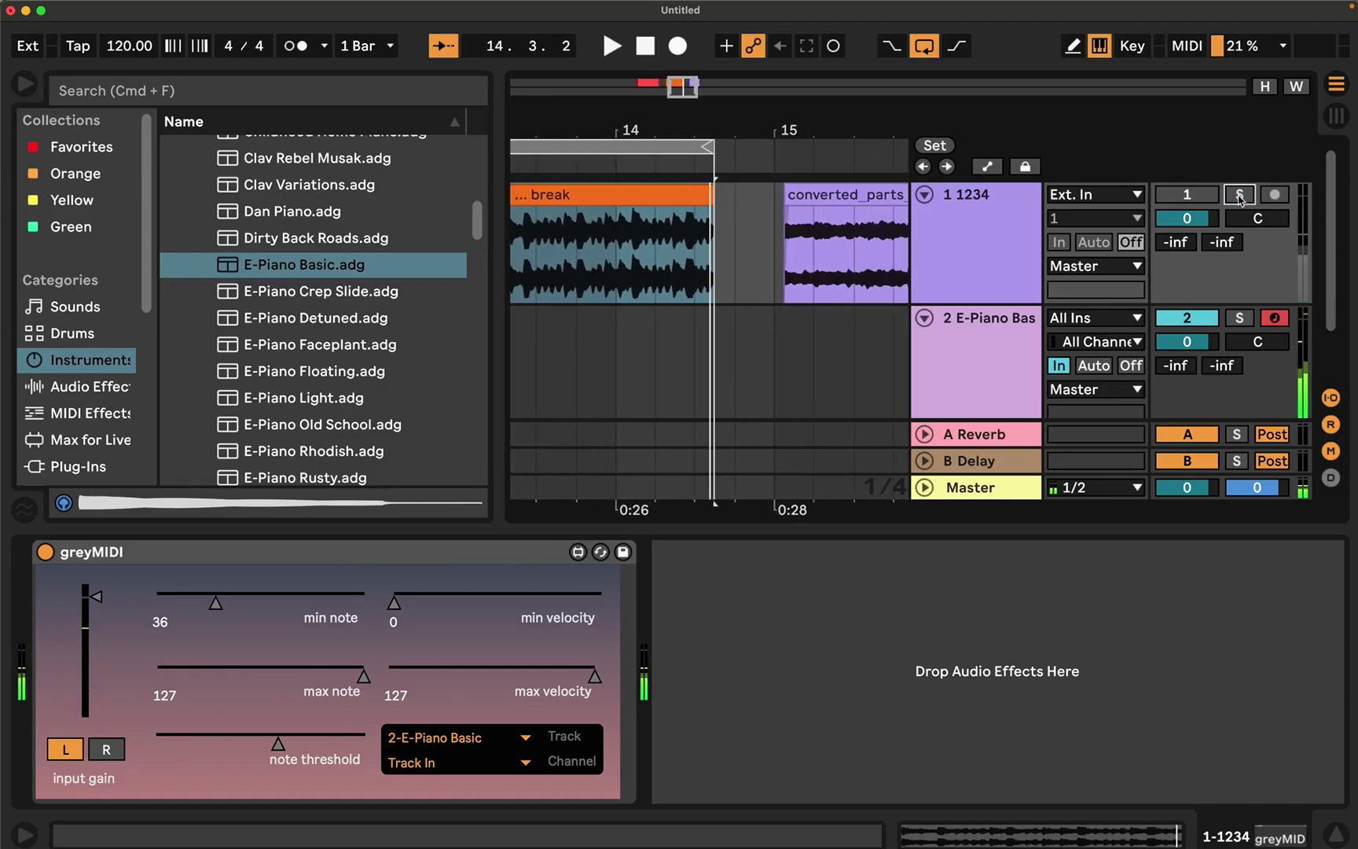
pyautogui.press('space')
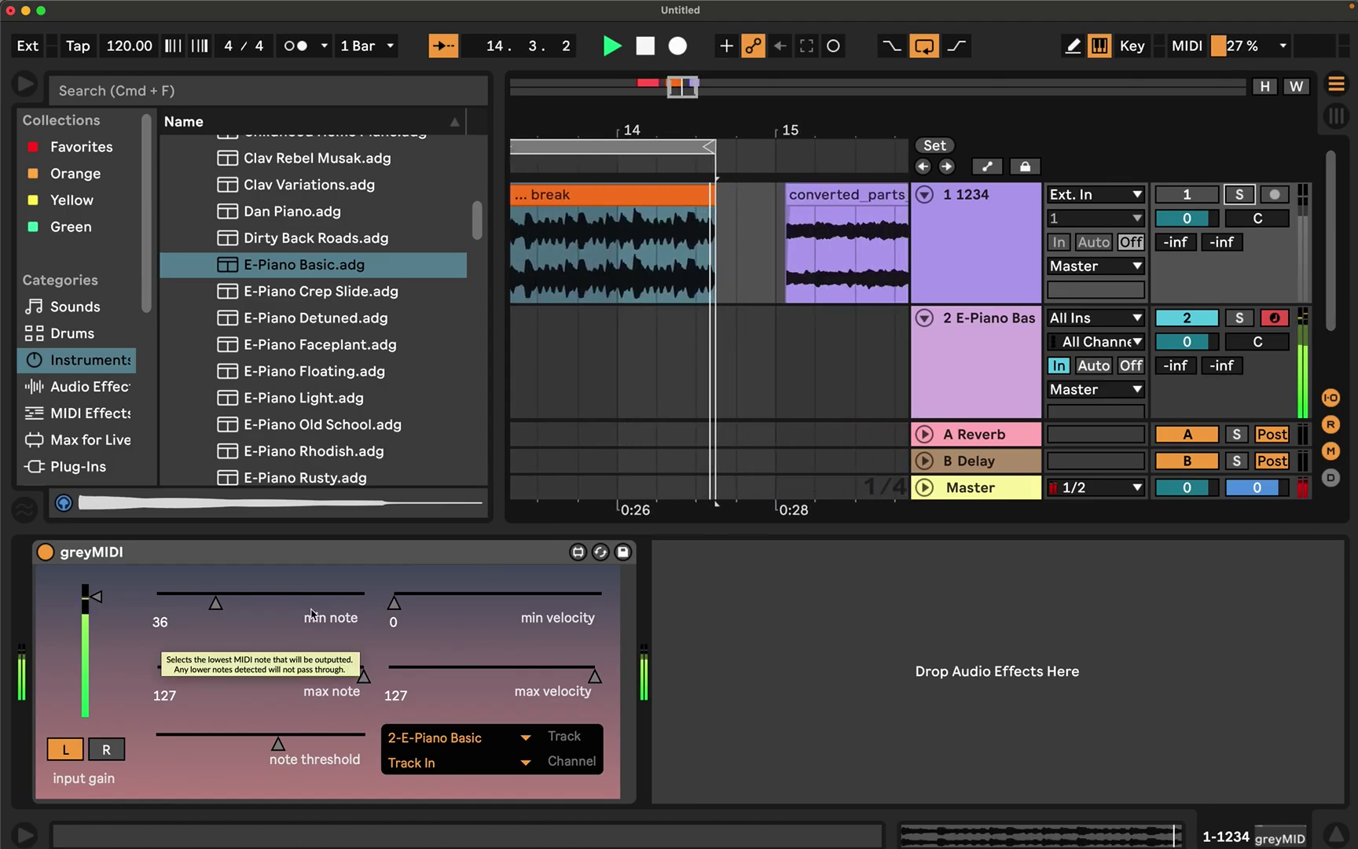
pyautogui.press('space')
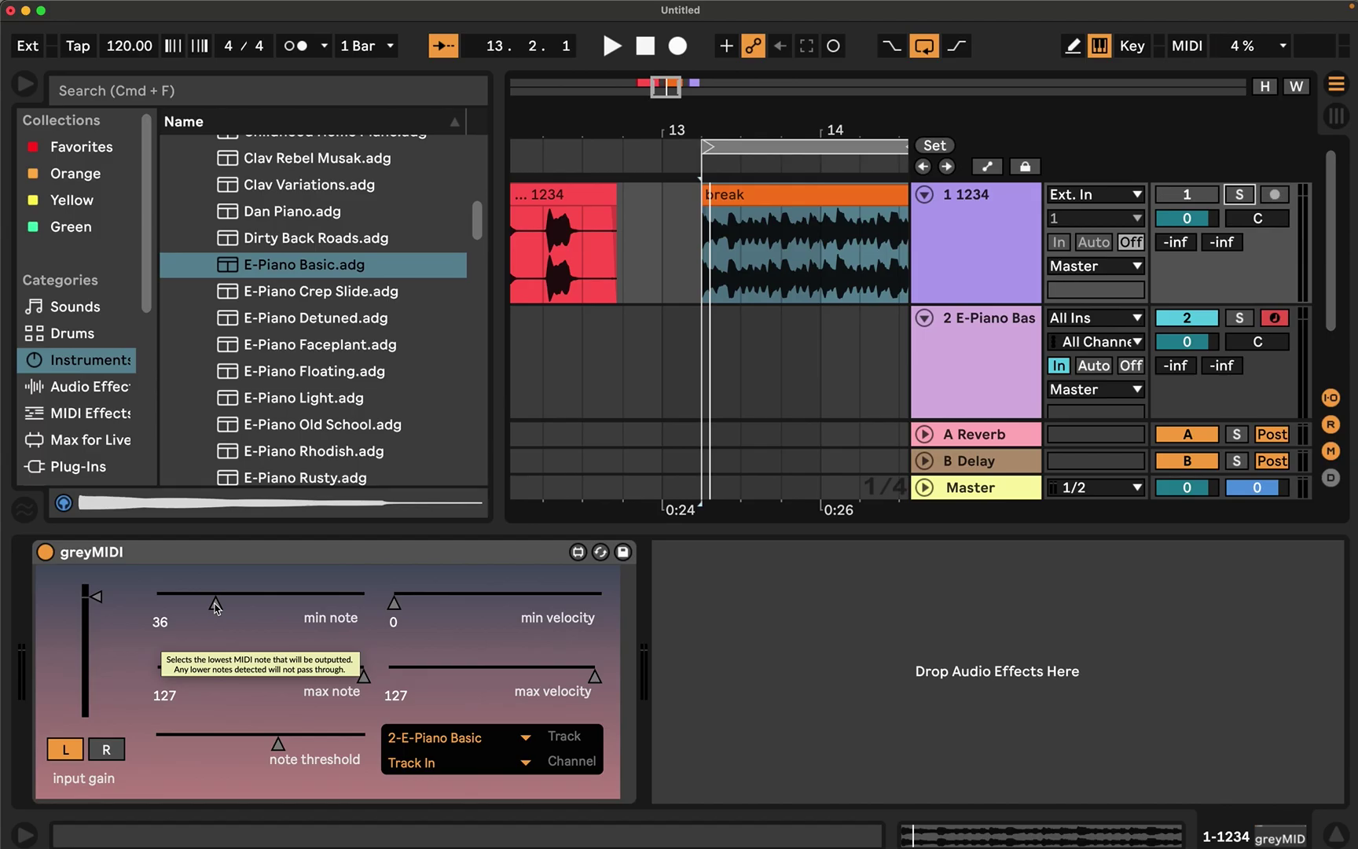
# Step: Set greyMIDI's note range to 64–90 and play the break clip through it
pyautogui.moveTo(215, 605); pyautogui.dragTo(257, 606)
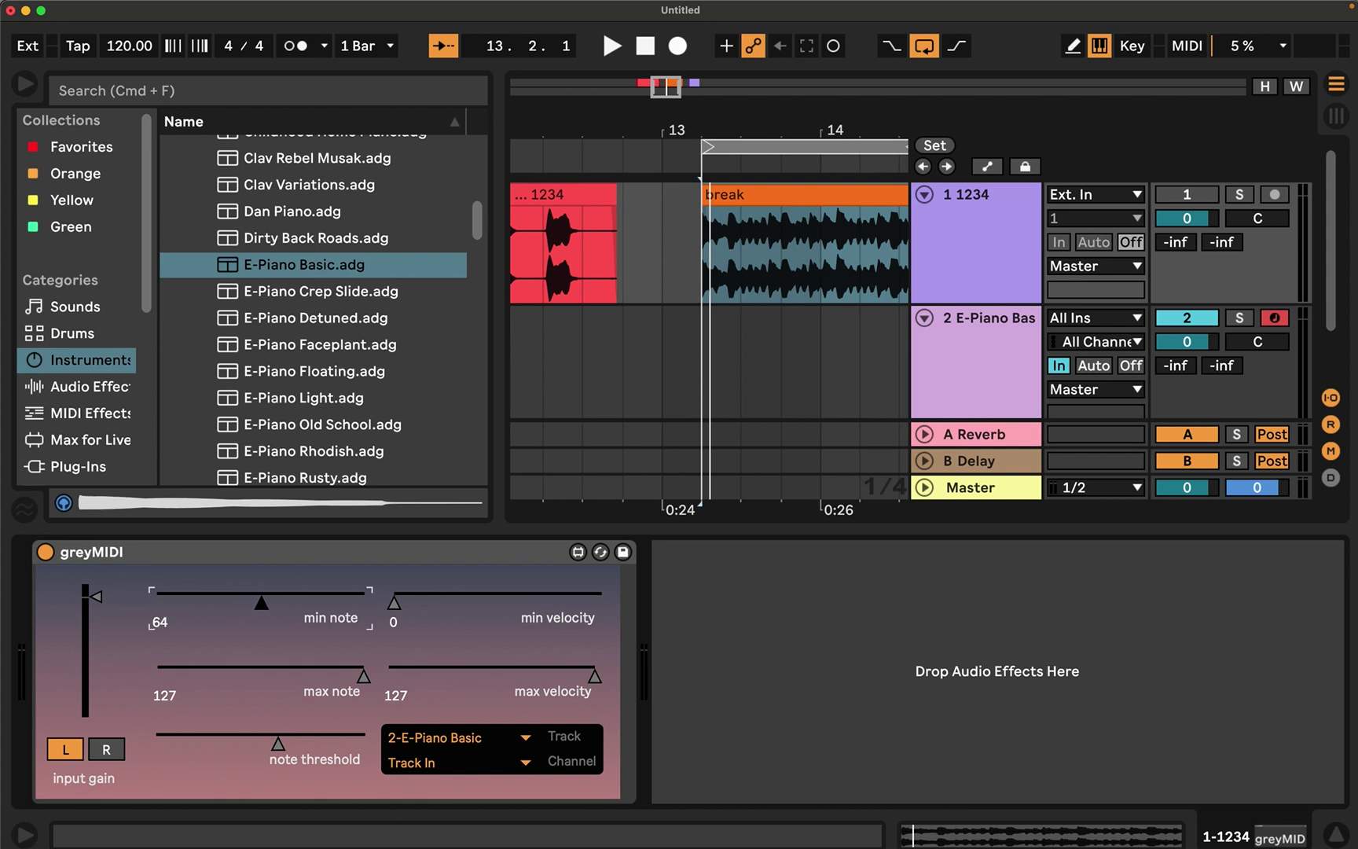
pyautogui.moveTo(363, 676); pyautogui.dragTo(303, 676)
pyautogui.click(756, 202)
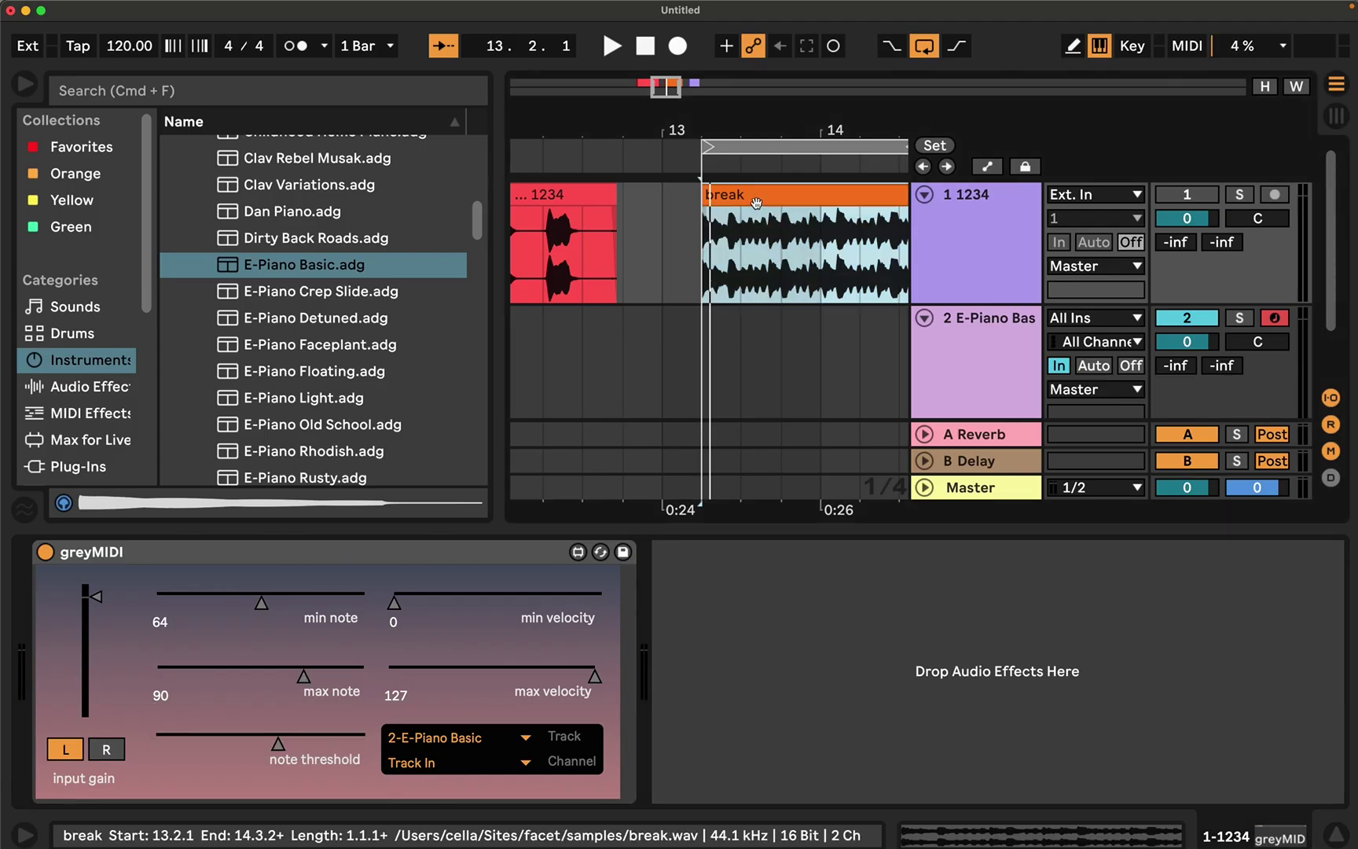
pyautogui.press('space')
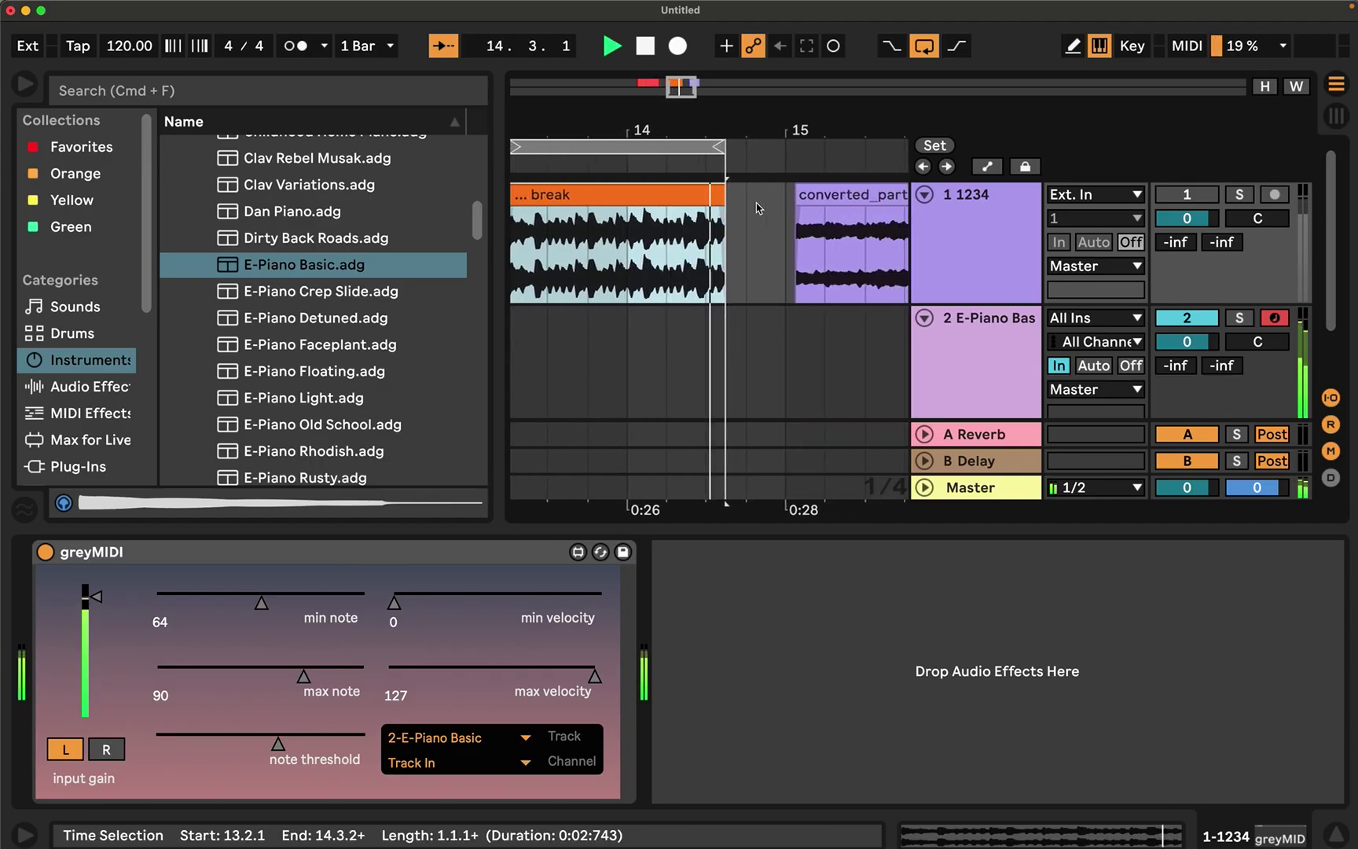
pyautogui.press('space')
pyautogui.hscroll(-3, 723, 217)
pyautogui.click(696, 204)
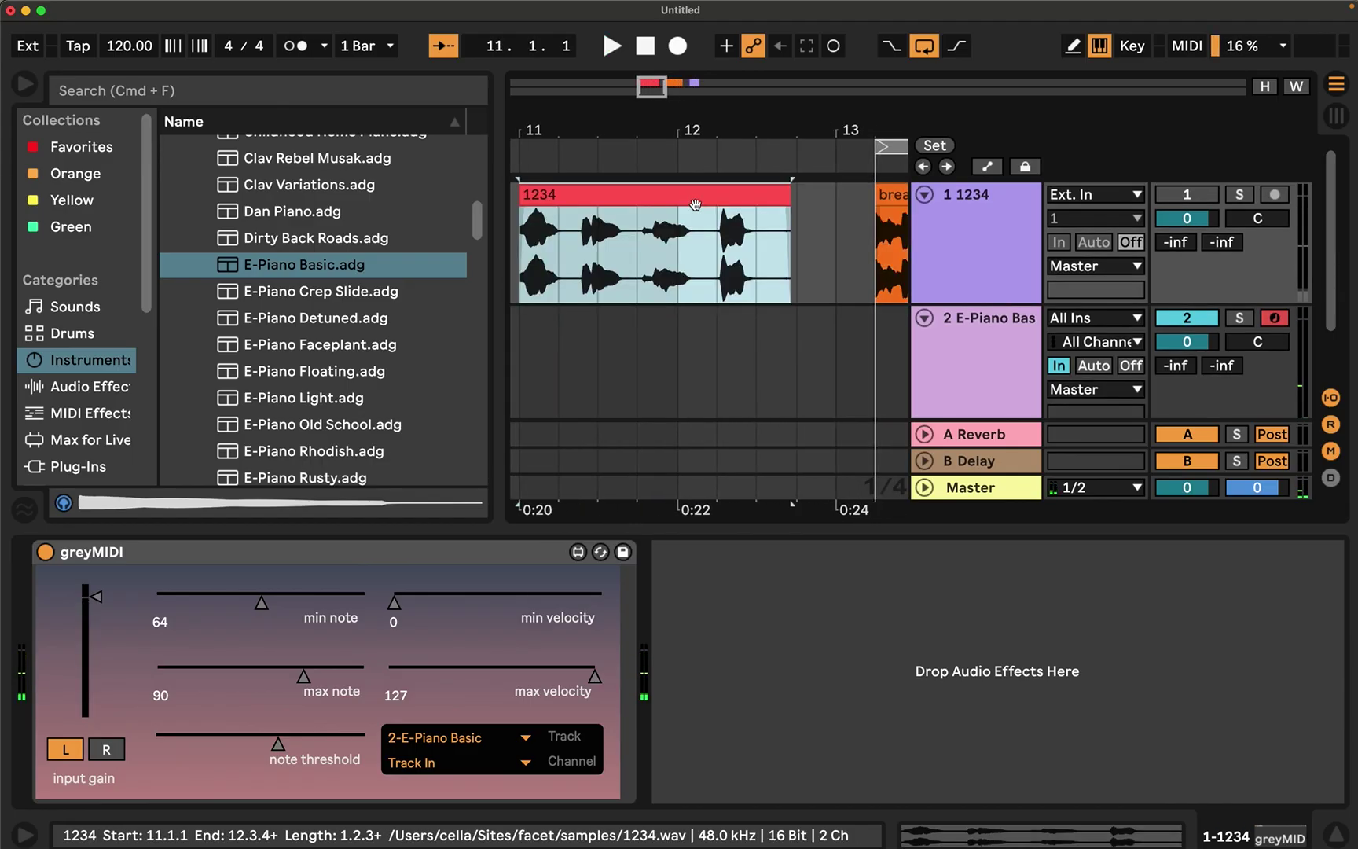
# Step: Loop the 1234 vocal, then set note range 77–112 and lower the note threshold while it plays
pyautogui.press('super+l')
pyautogui.press('space')
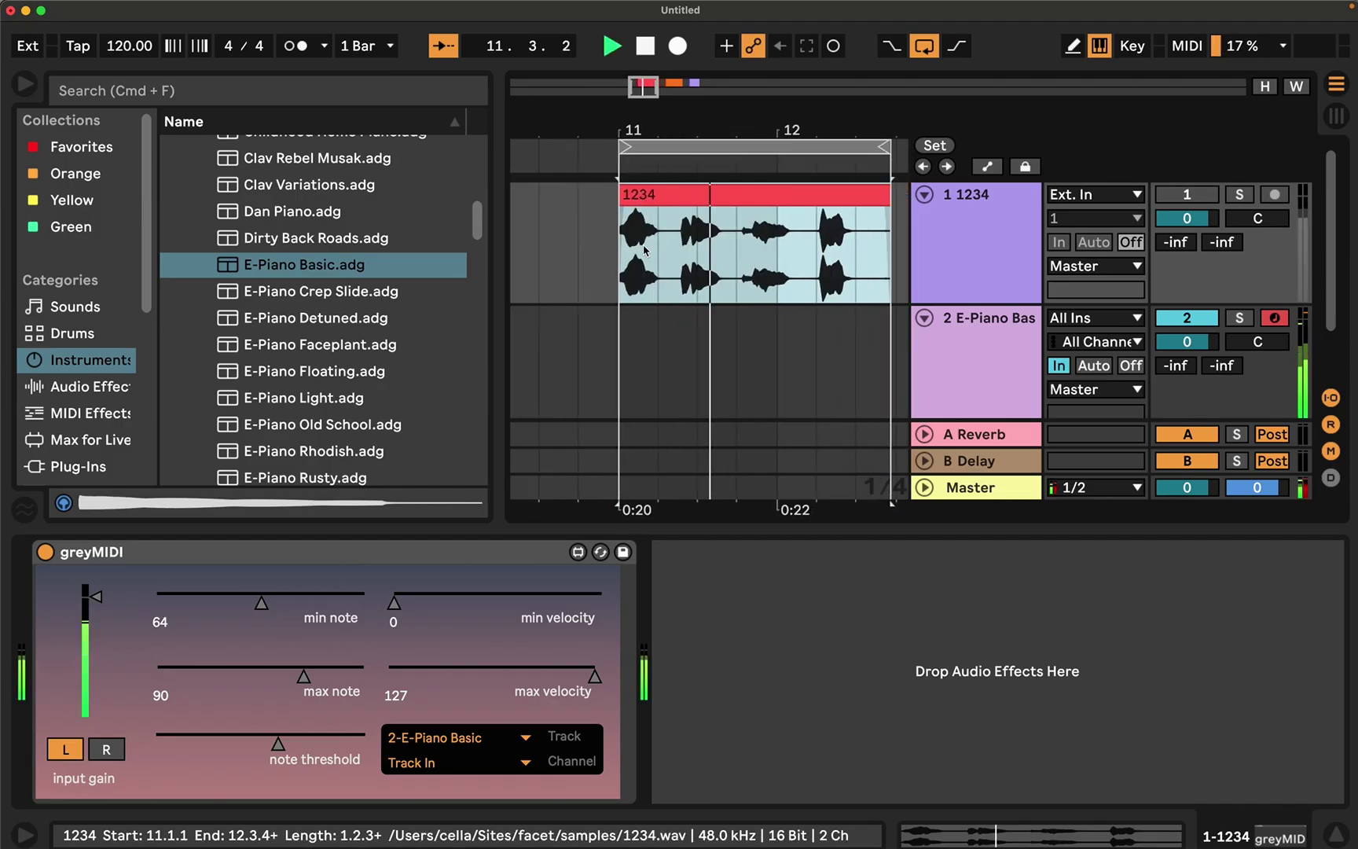
pyautogui.moveTo(271, 613); pyautogui.dragTo(339, 677)
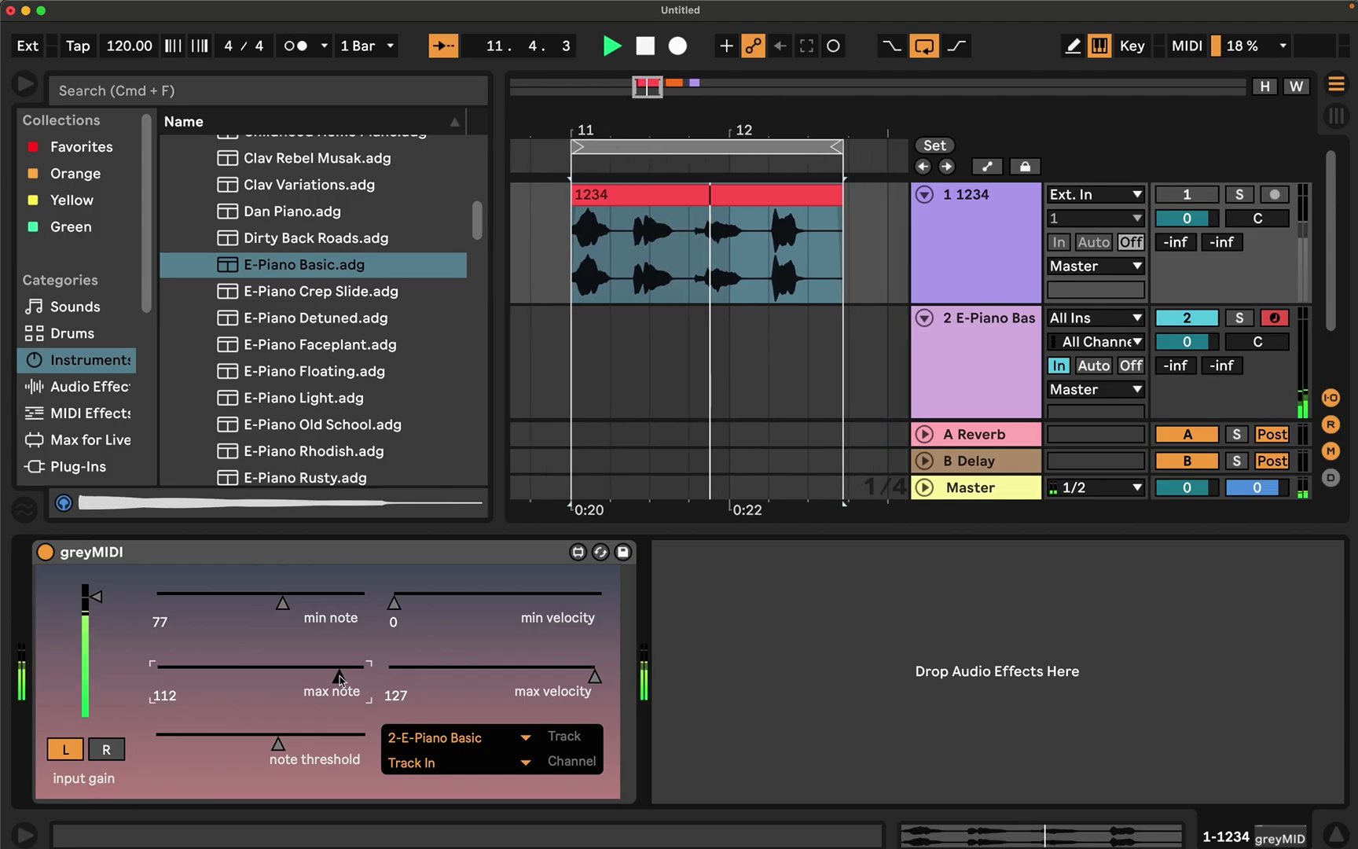
pyautogui.click(277, 743)
pyautogui.moveTo(277, 743); pyautogui.dragTo(210, 745)
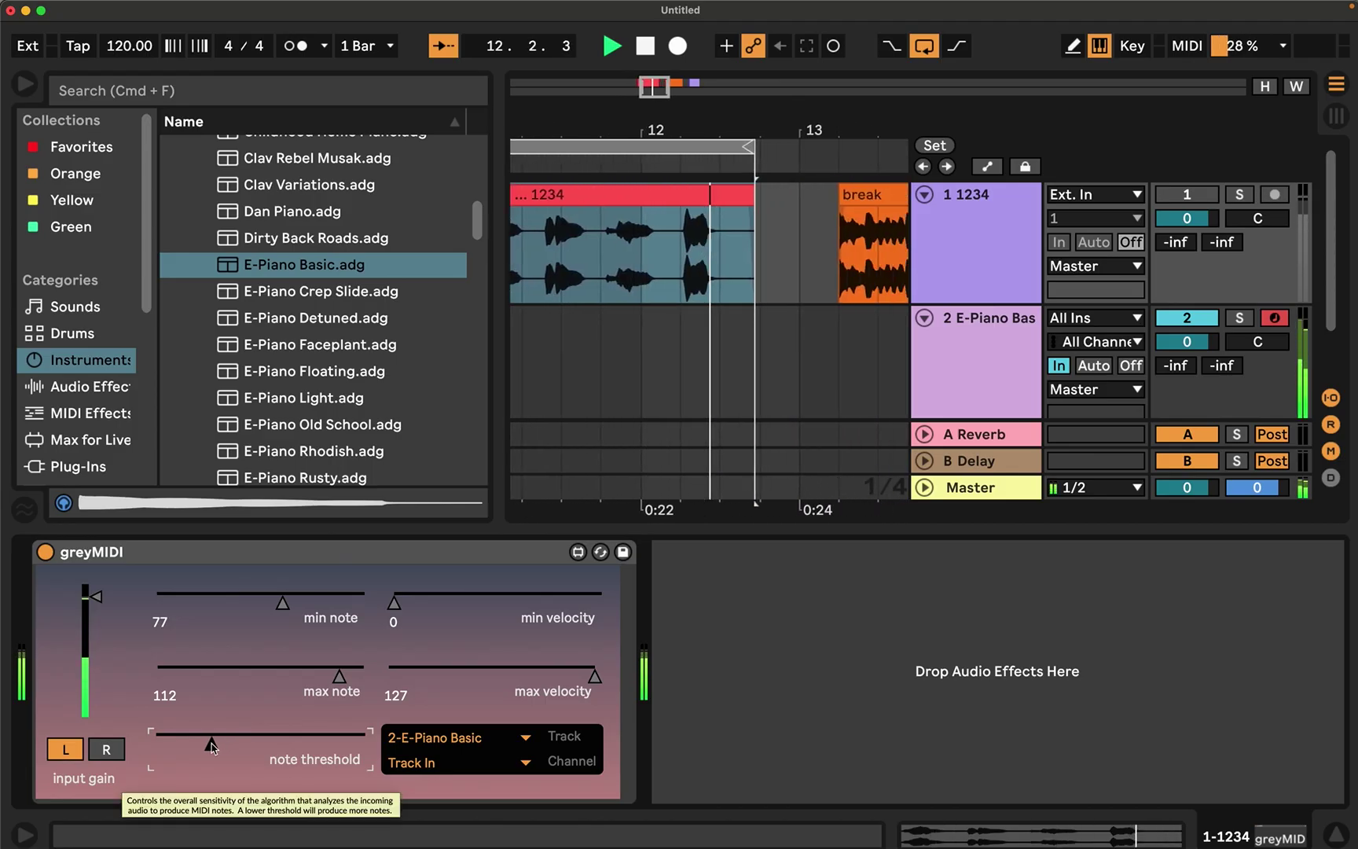
pyautogui.press('space')
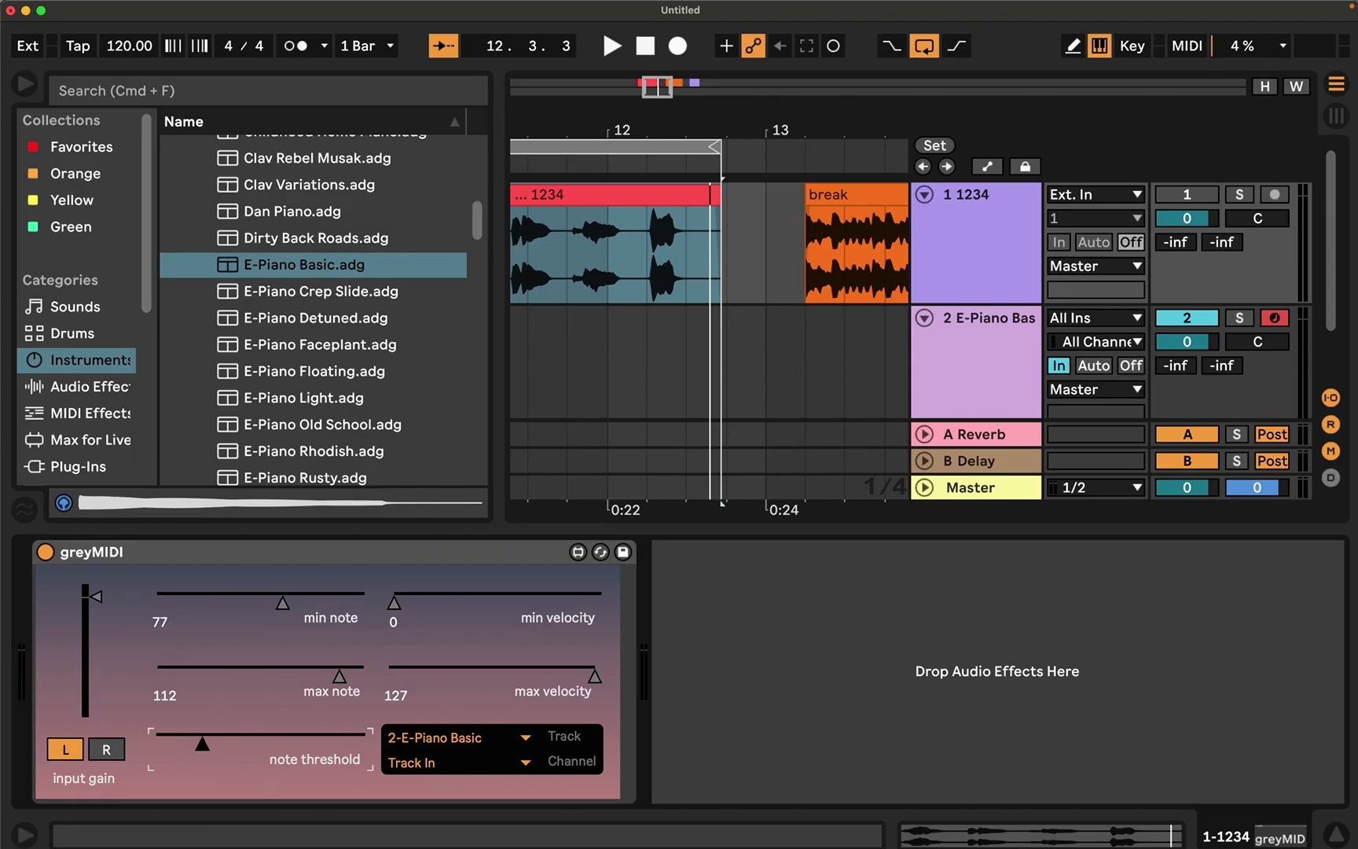
# Step: Play the vocal loop briefly to preview greyMIDI's E-Piano output
pyautogui.hscroll(-1, 767, 375)
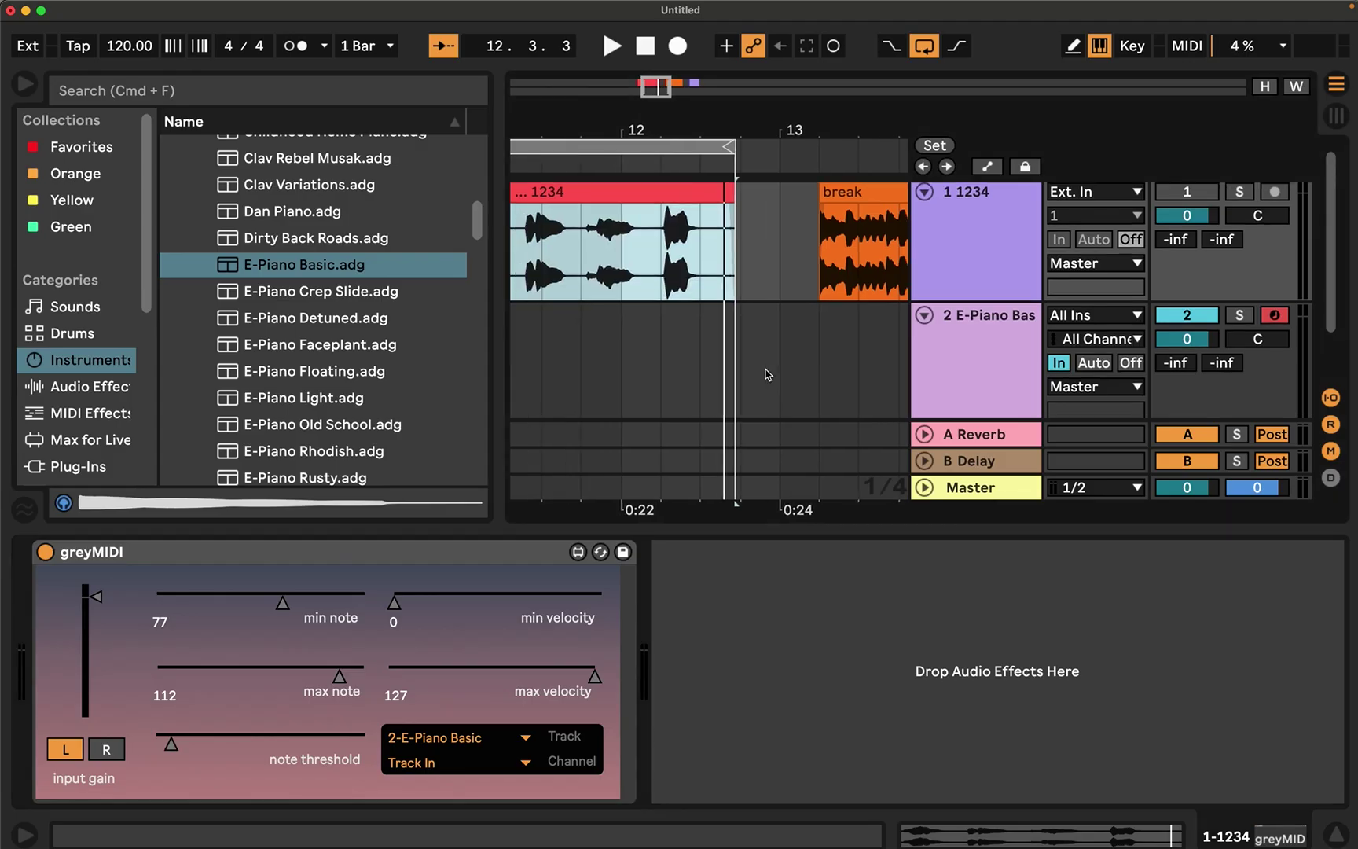
pyautogui.hscroll(-5, 767, 375)
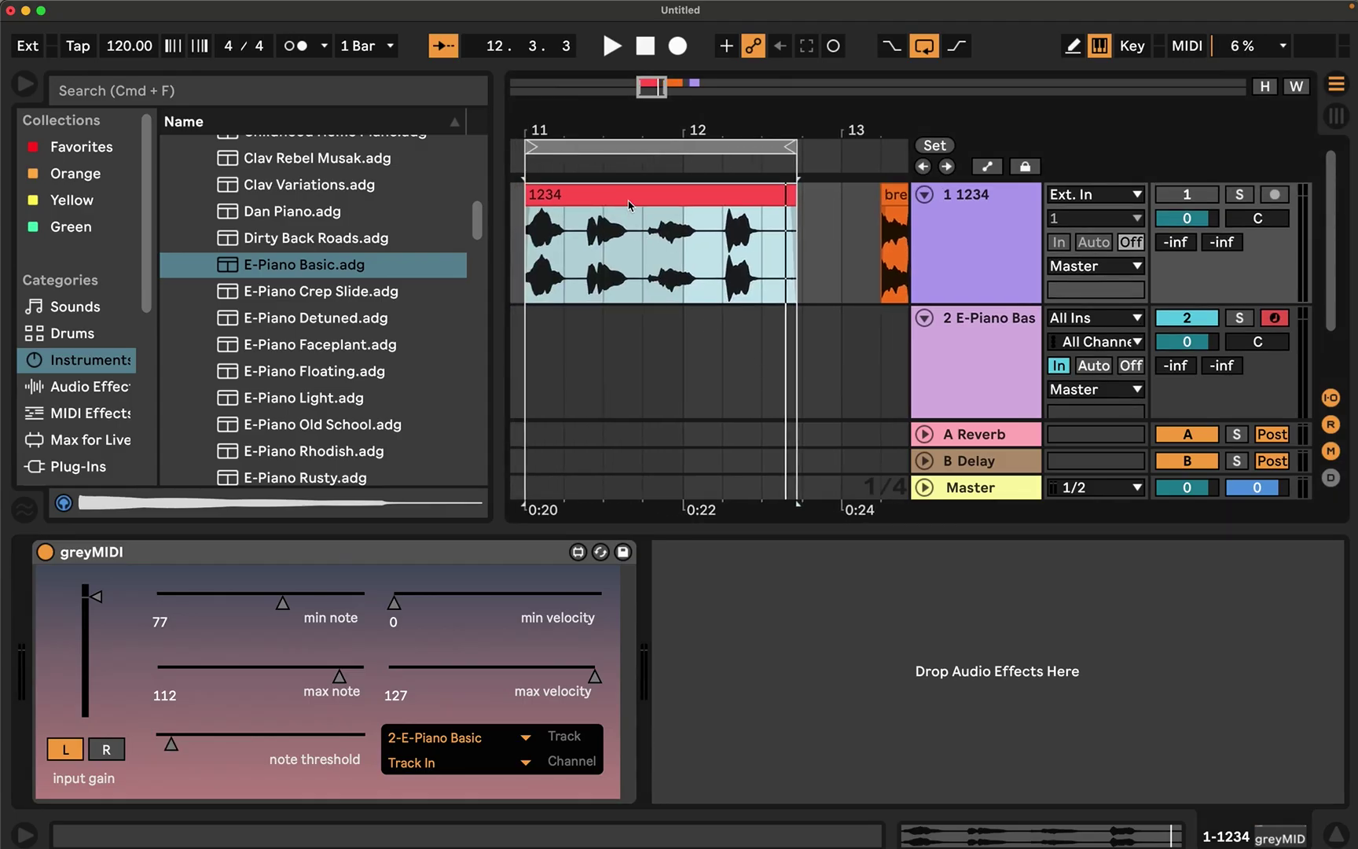
pyautogui.press('space')
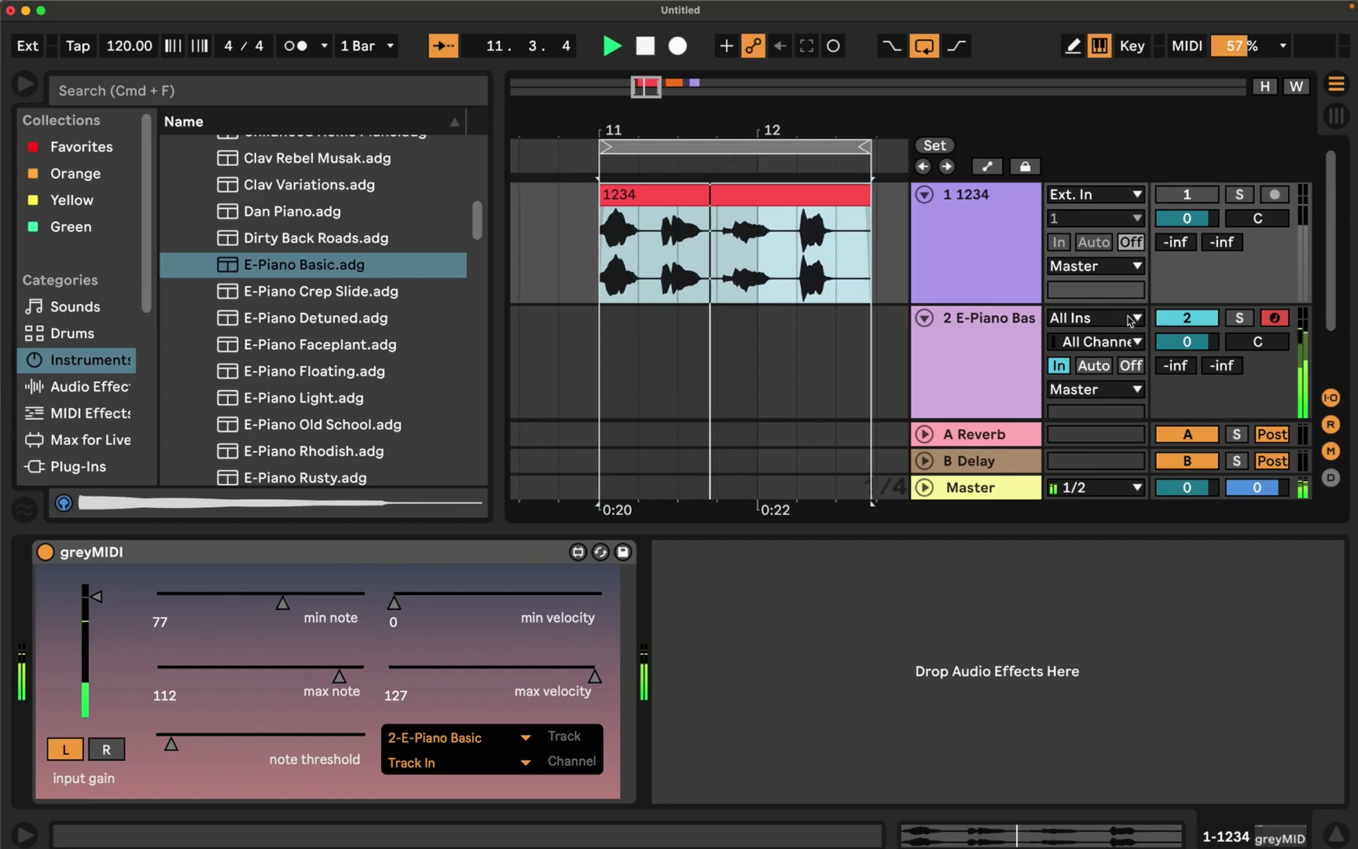
pyautogui.press('space')
# Step: Arrangement-record the 1234 vocal's conversion onto track 2, then select the new E-Piano Basic clip
pyautogui.click(709, 297)
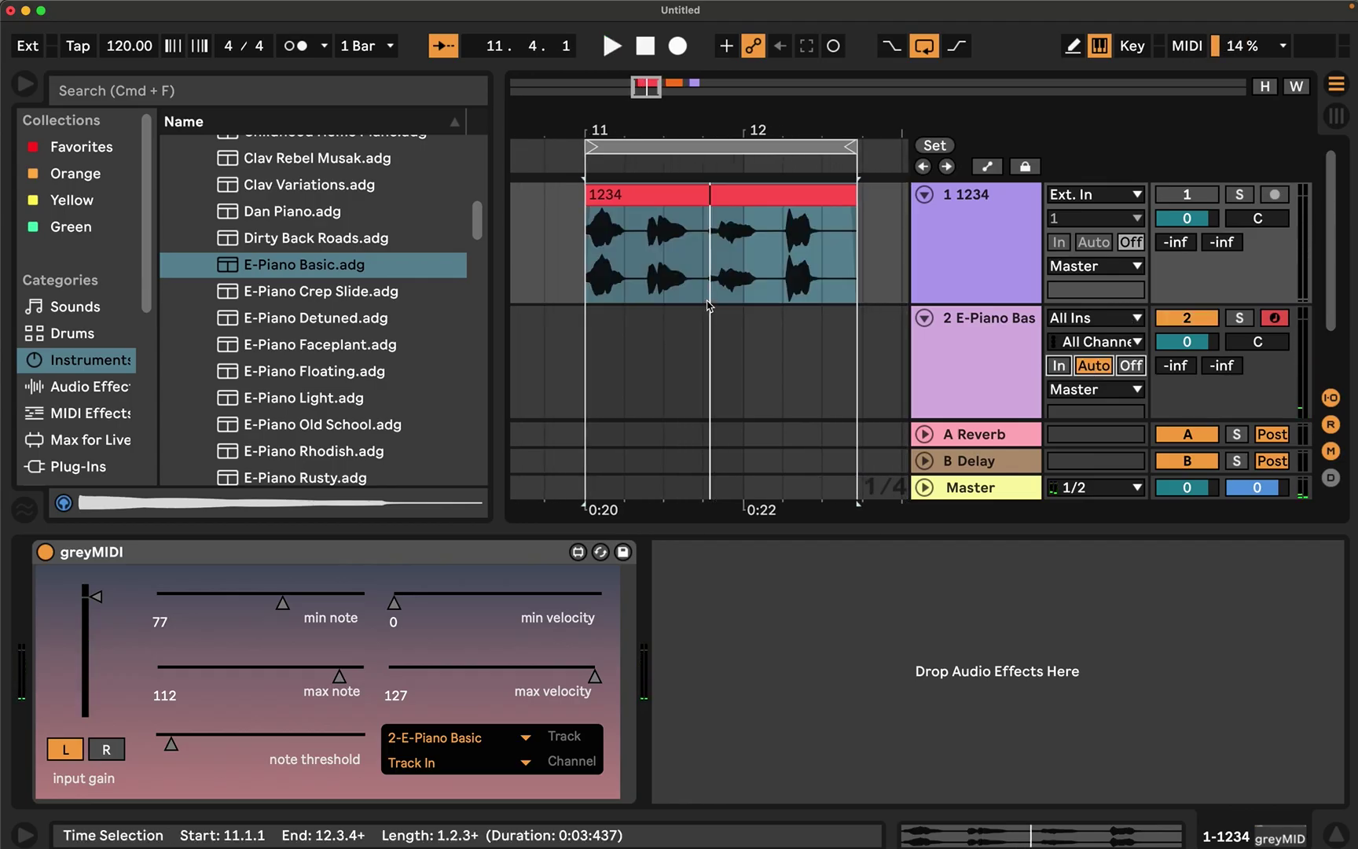
pyautogui.click(677, 47)
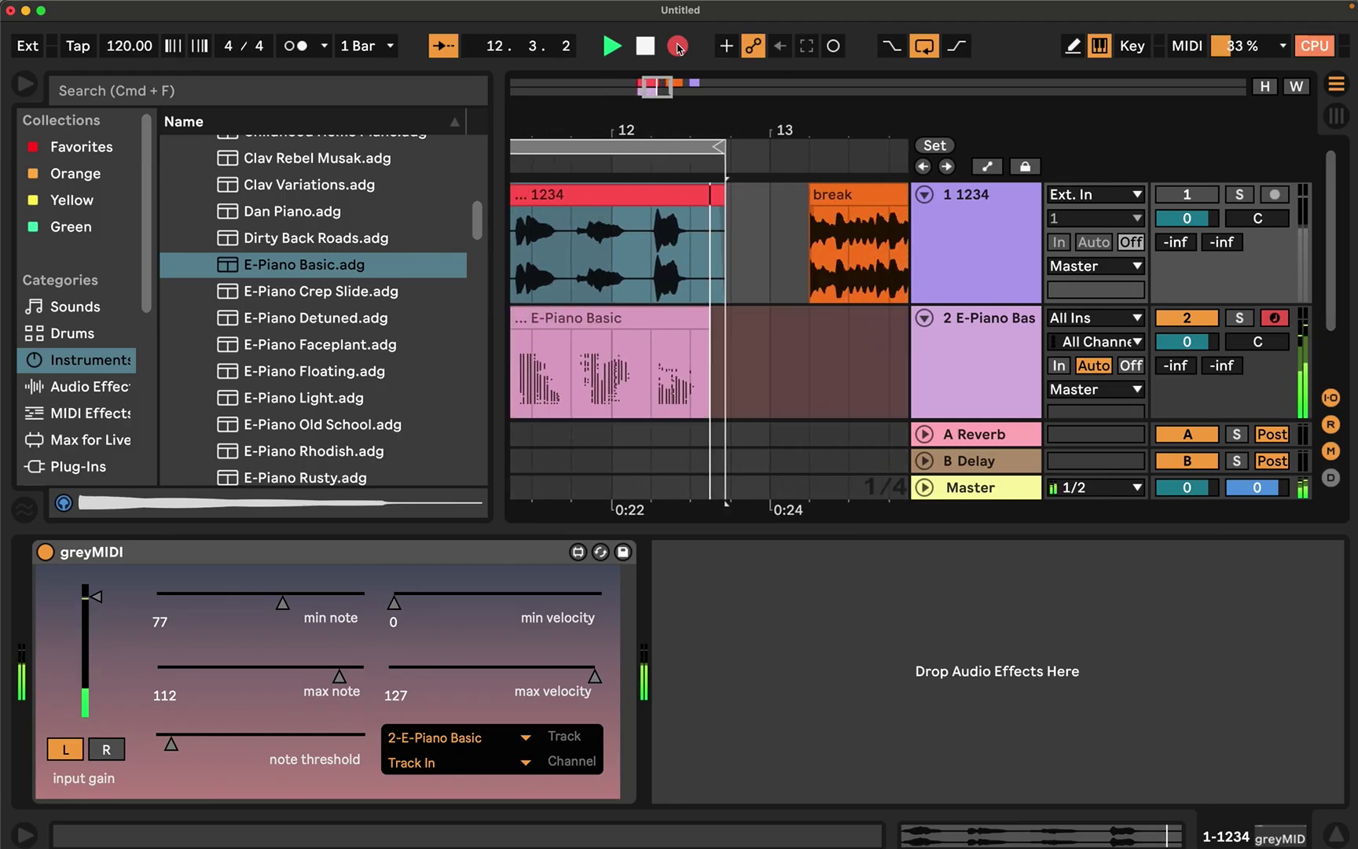
pyautogui.press('space')
pyautogui.hscroll(-3, 723, 266)
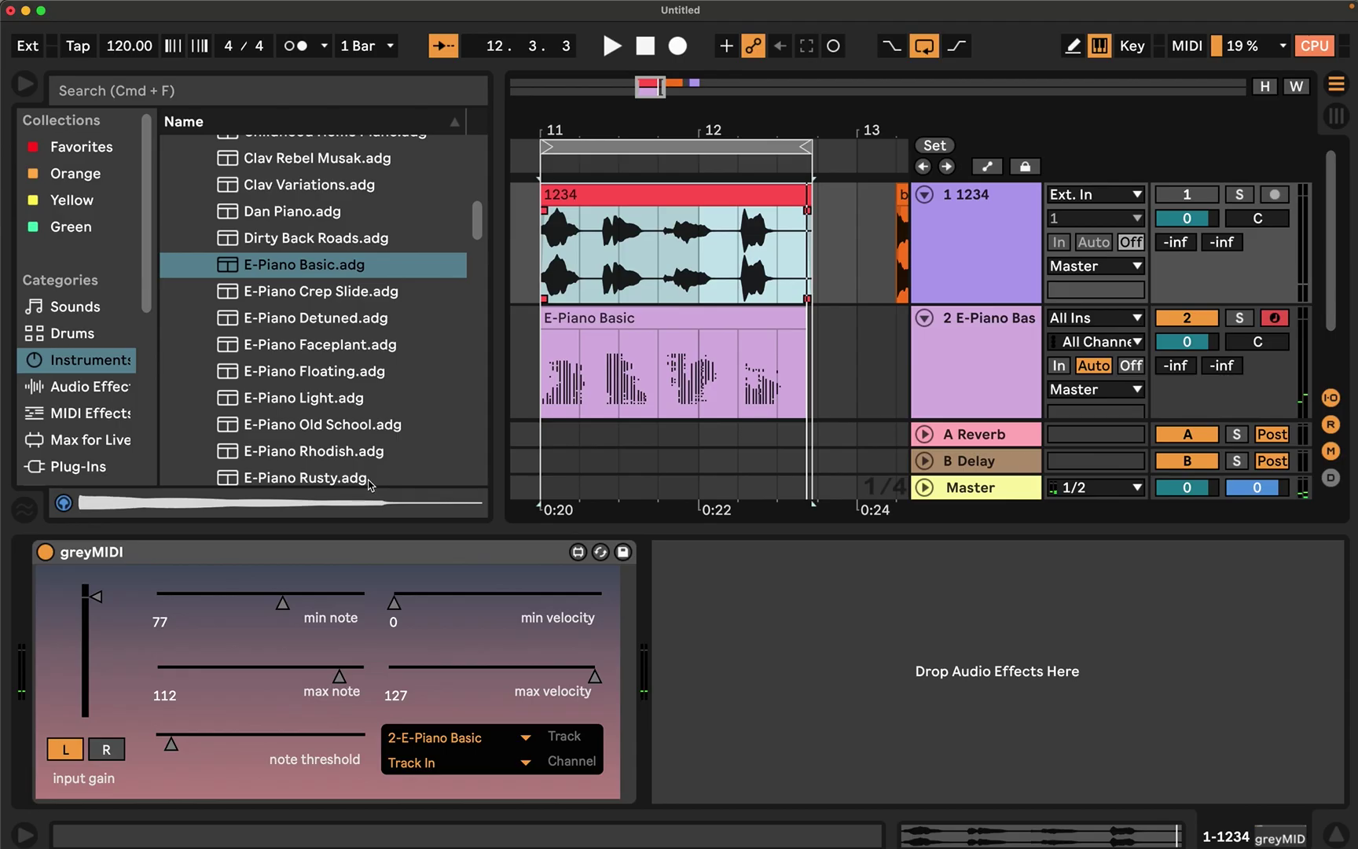
pyautogui.click(627, 317)
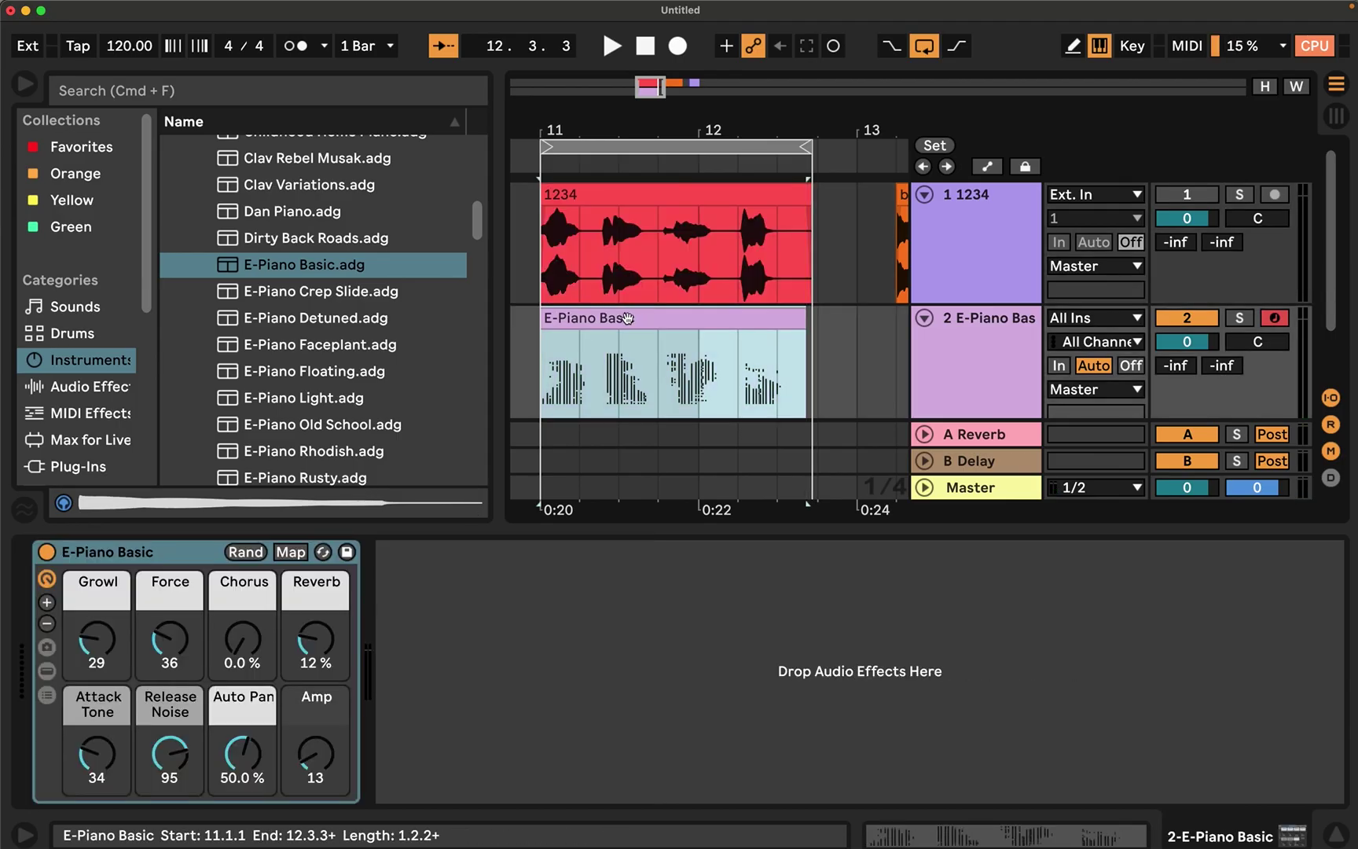
# Step: Open the recorded E-Piano Basic clip and scroll through its F4–E7 notes
pyautogui.doubleClick(627, 317)
pyautogui.scroll(-3, 557, 558)
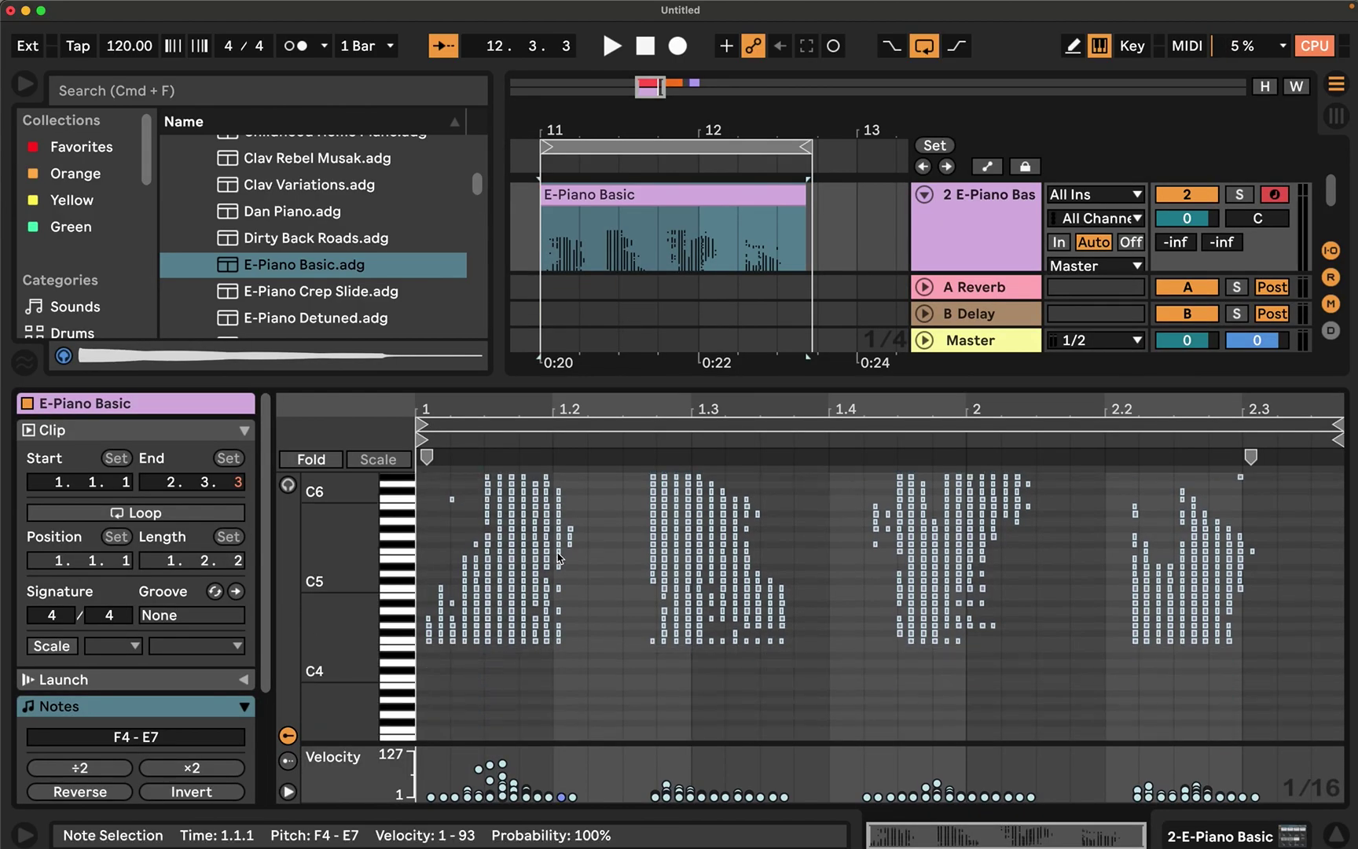
pyautogui.scroll(2, 558, 558)
pyautogui.scroll(3, 666, 649)
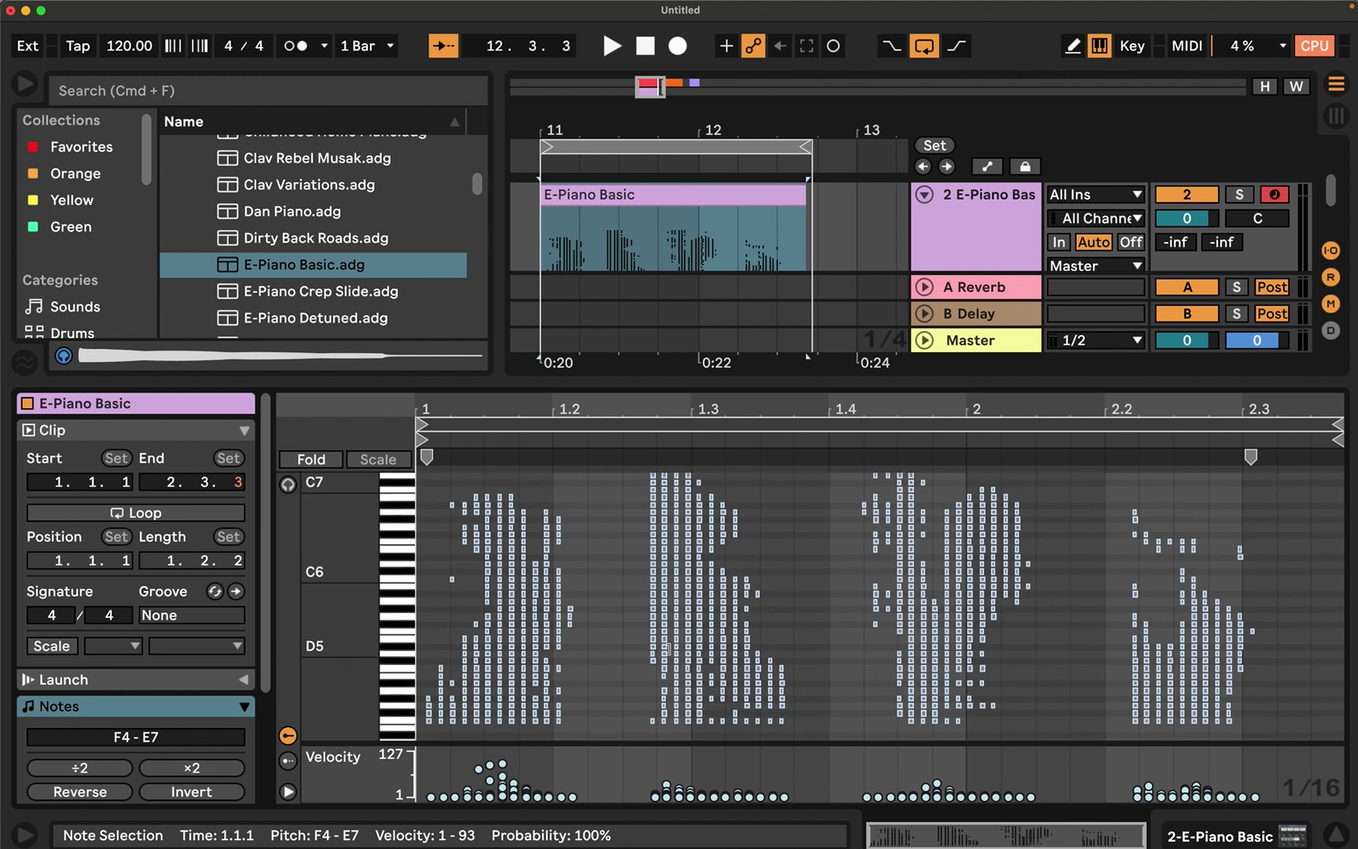
pyautogui.scroll(-2, 667, 649)
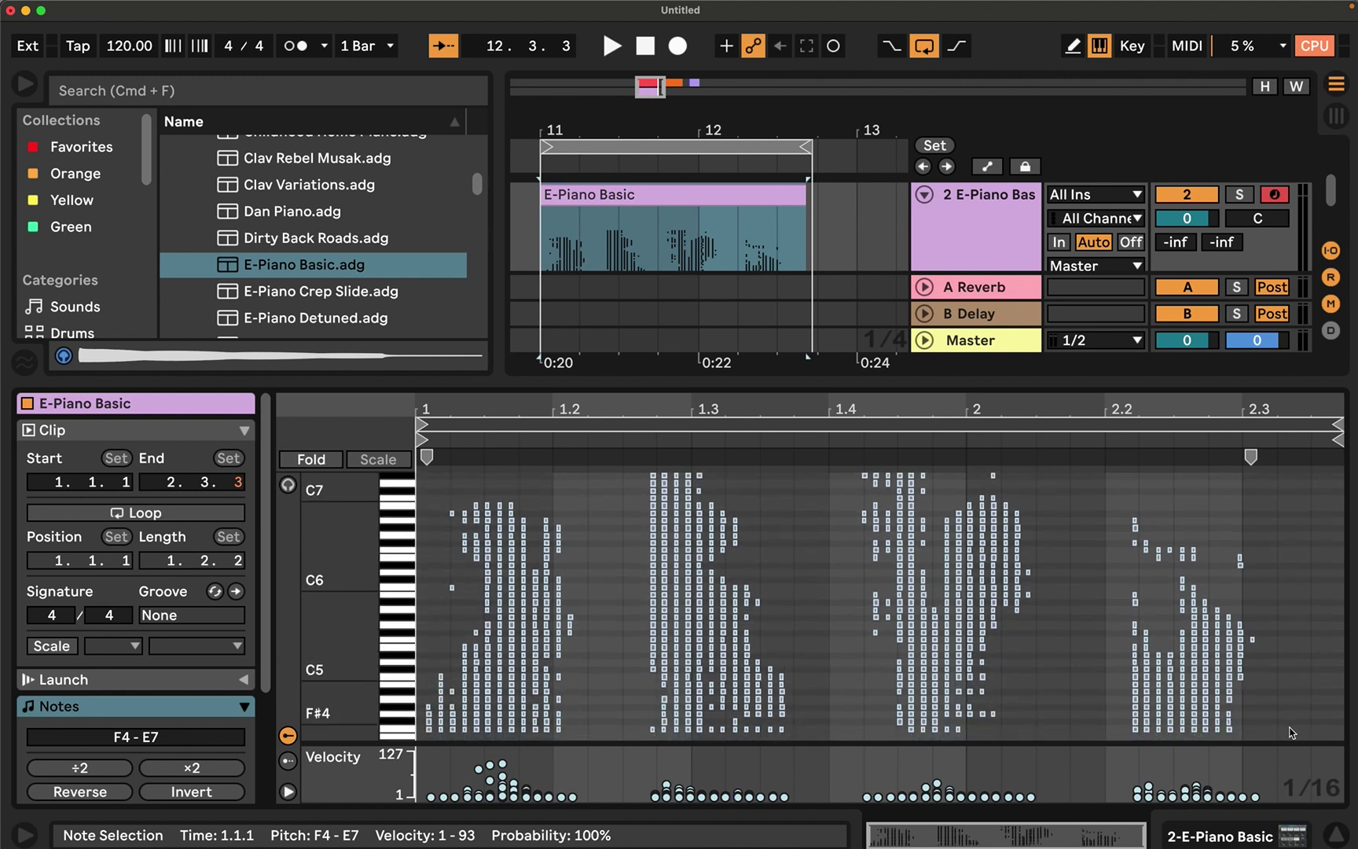
# Step: Close the note editor and remove the clip from the E-Piano track
pyautogui.click(1273, 841)
pyautogui.click(686, 252)
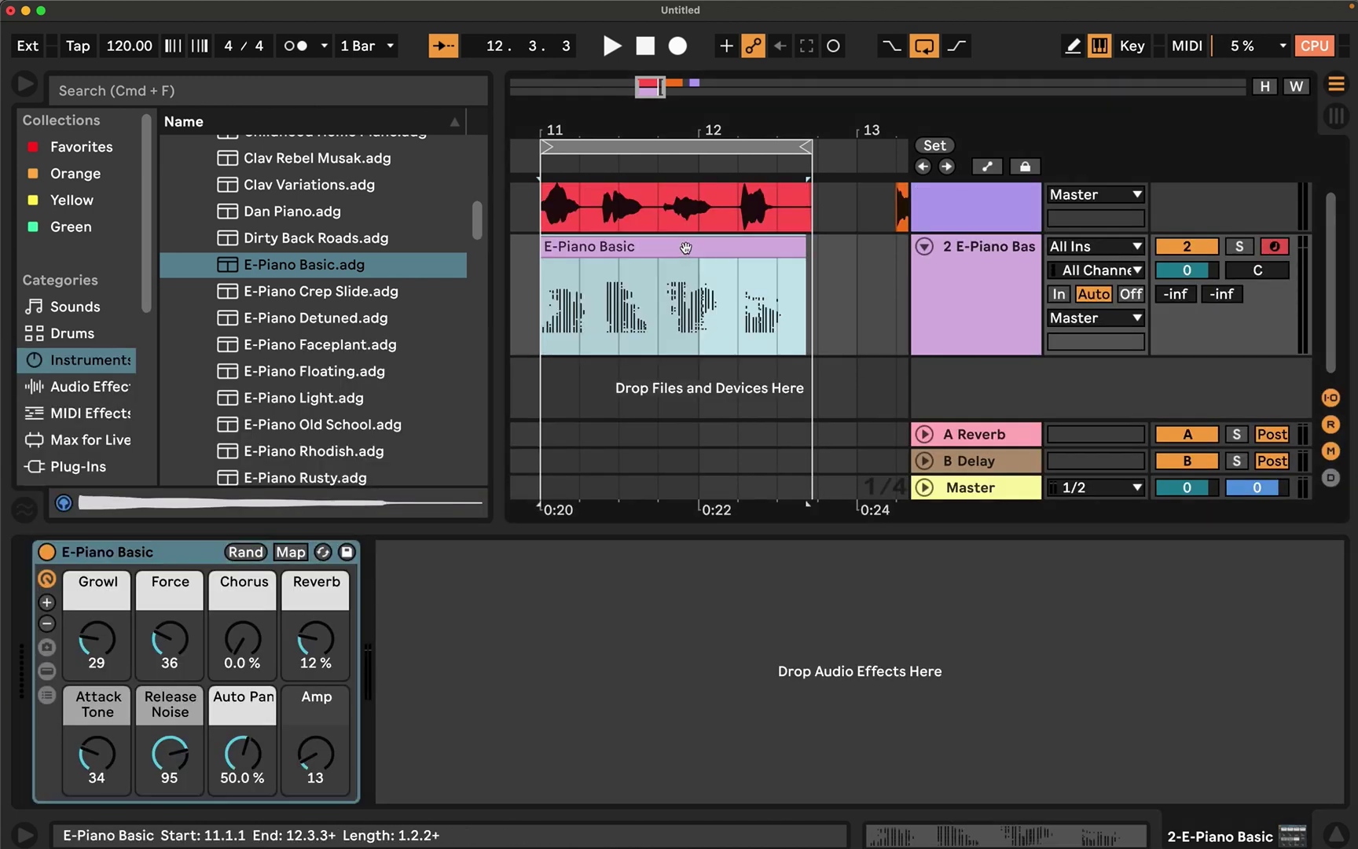
pyautogui.click(546, 275)
# Step: Raise greyMIDI's note threshold and bring the minimum note down to 36
pyautogui.click(542, 218)
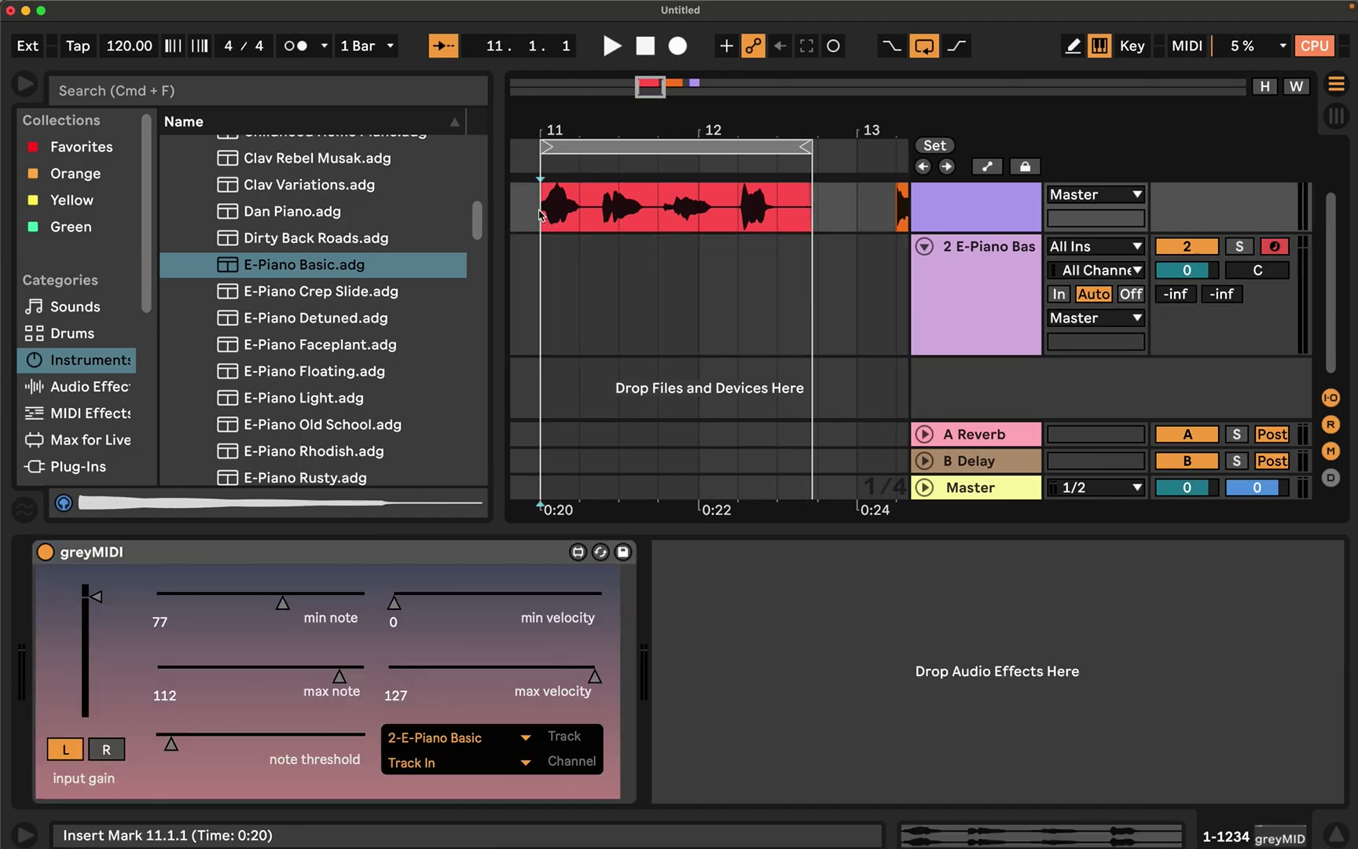
pyautogui.moveTo(230, 743); pyautogui.dragTo(244, 743)
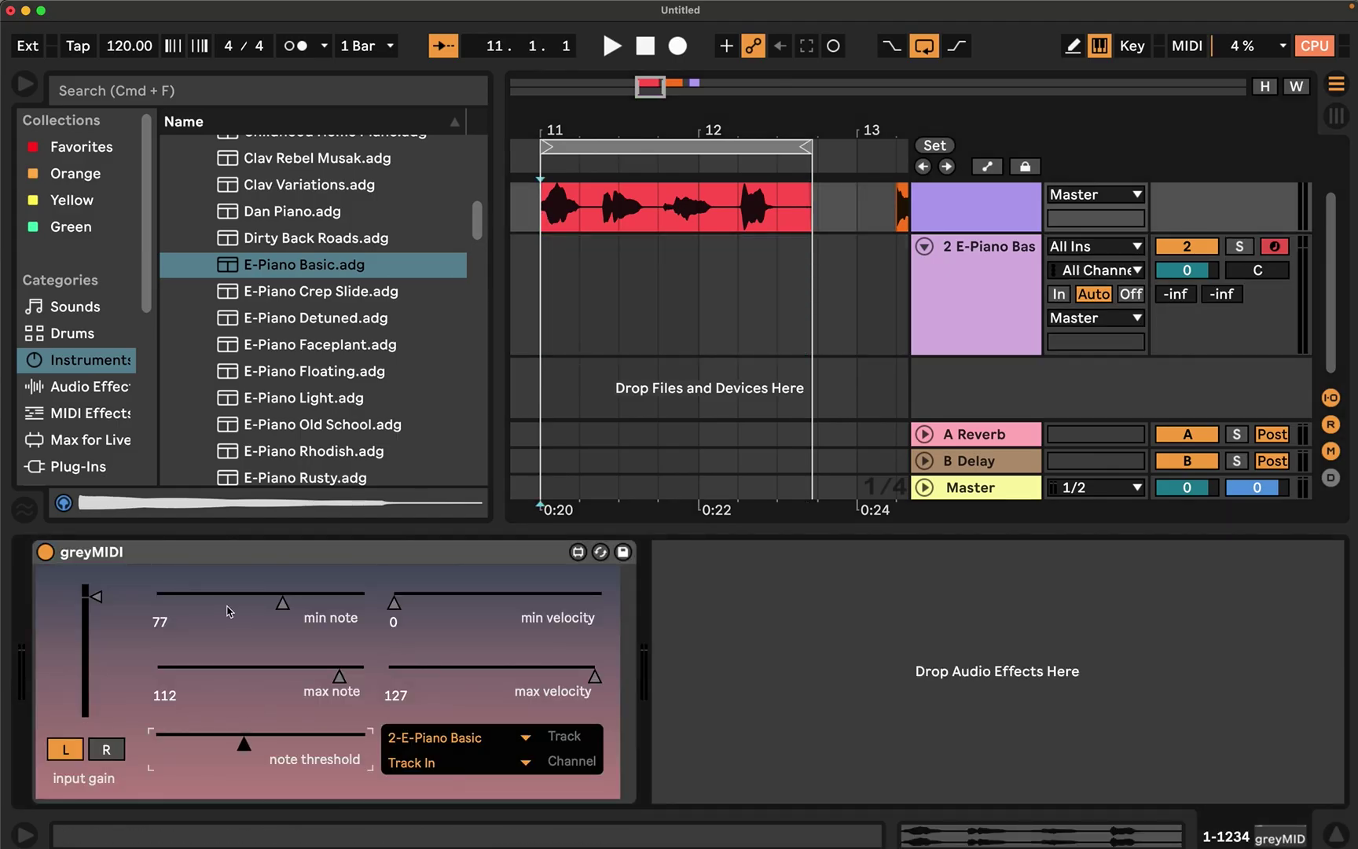
pyautogui.moveTo(228, 604); pyautogui.dragTo(215, 605)
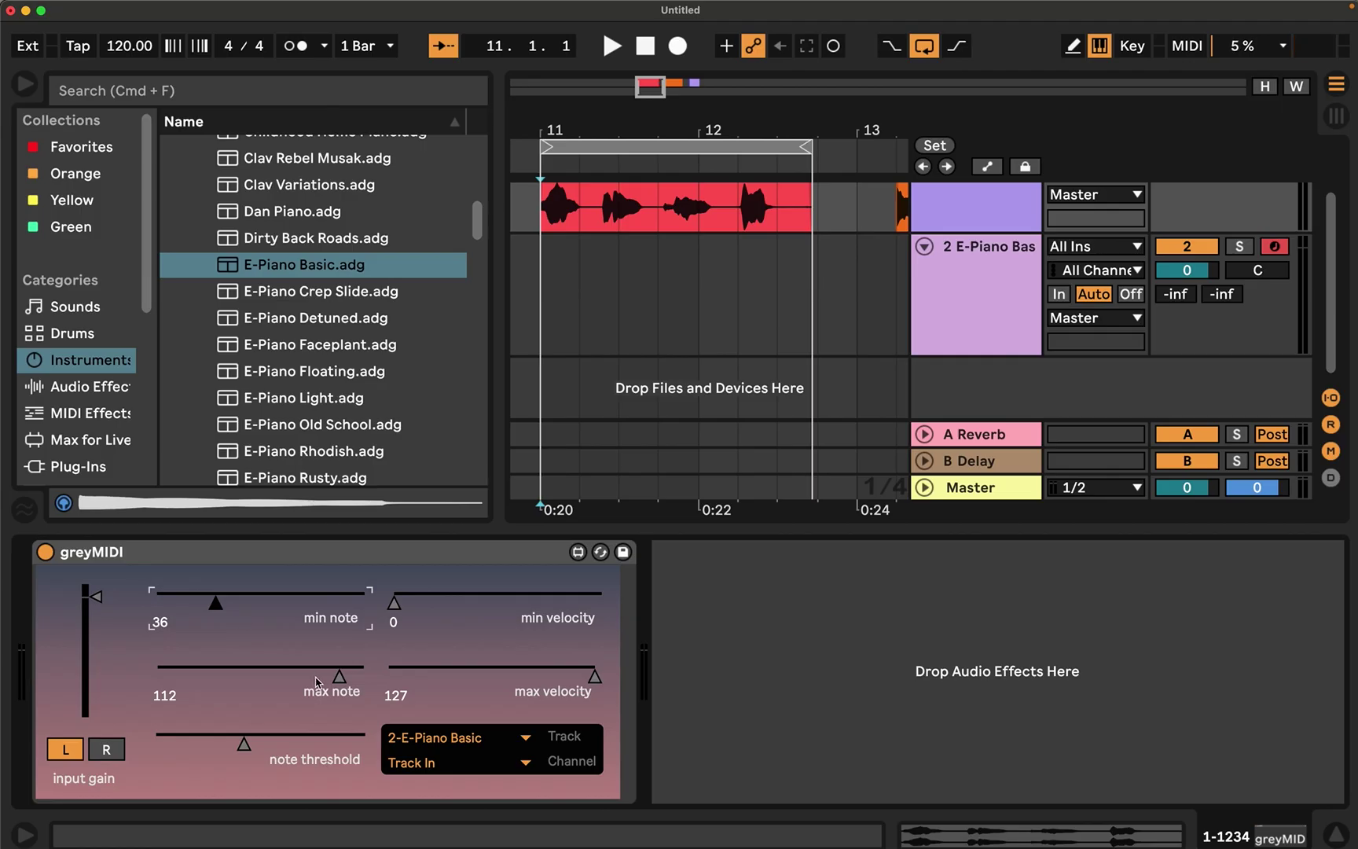
pyautogui.moveTo(315, 677); pyautogui.dragTo(315, 680)
pyautogui.click(555, 283)
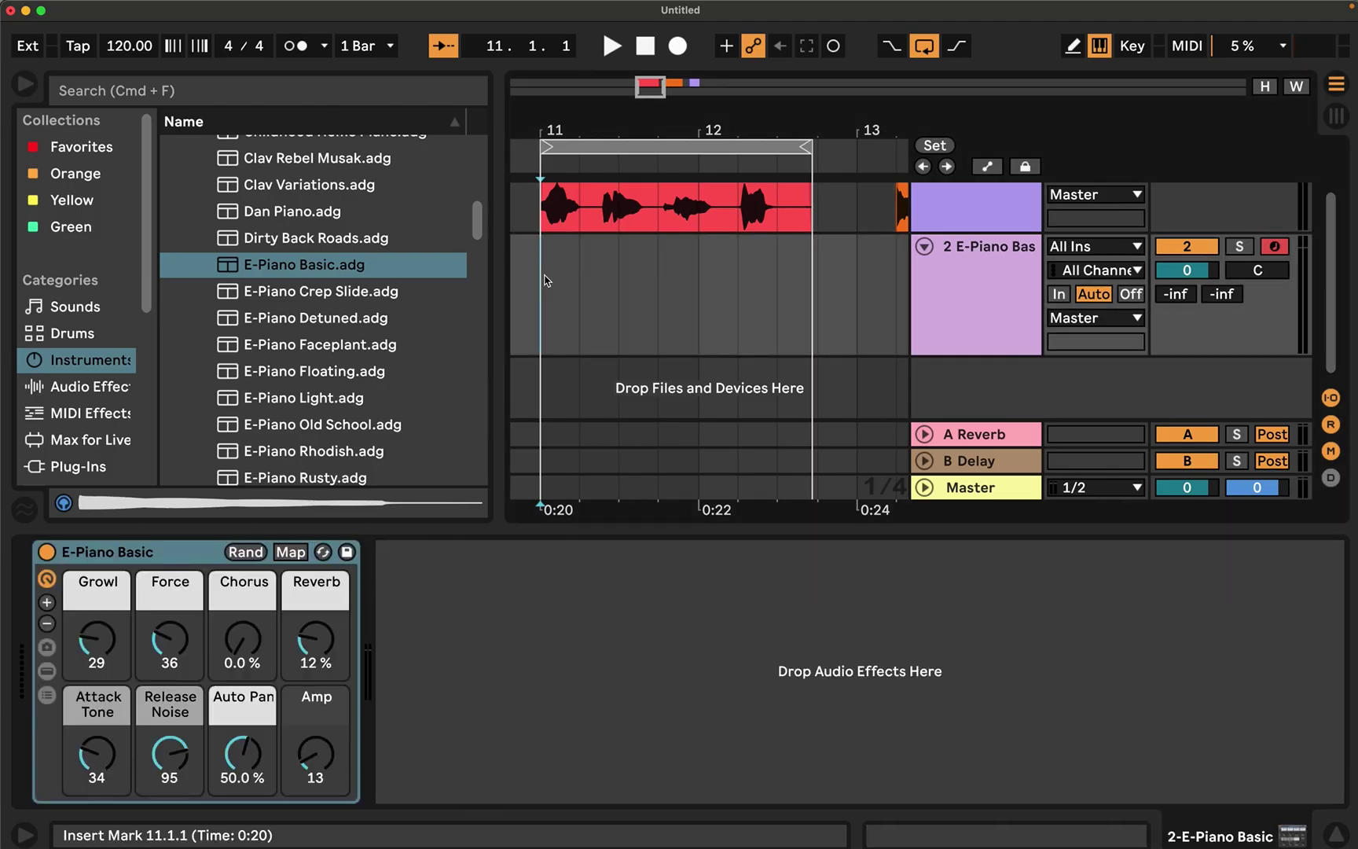
pyautogui.click(541, 206)
# Step: Record a new E-Piano Basic 2 clip and inspect its G#1–A7 notes
pyautogui.click(678, 46)
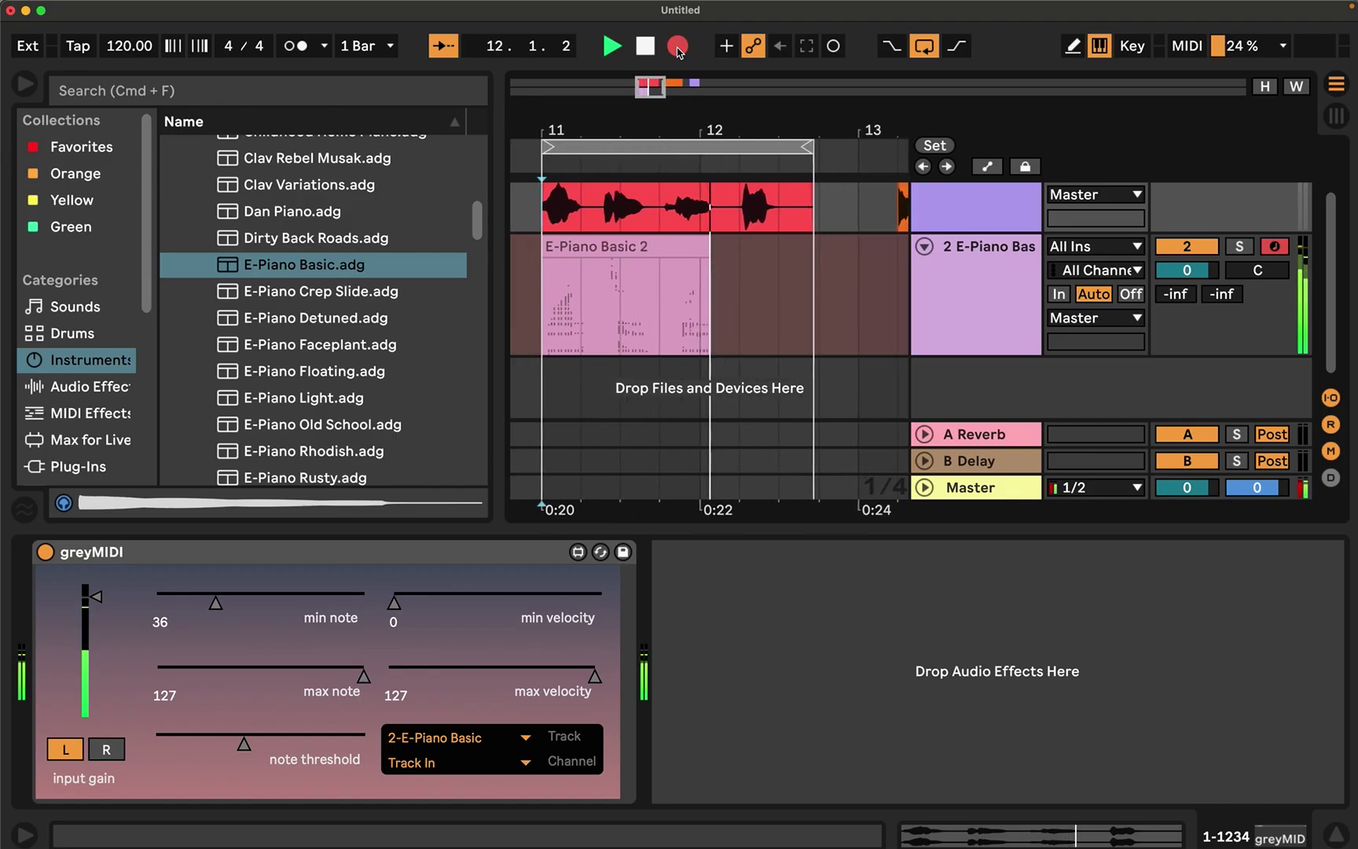
pyautogui.press('space')
pyautogui.click(626, 248)
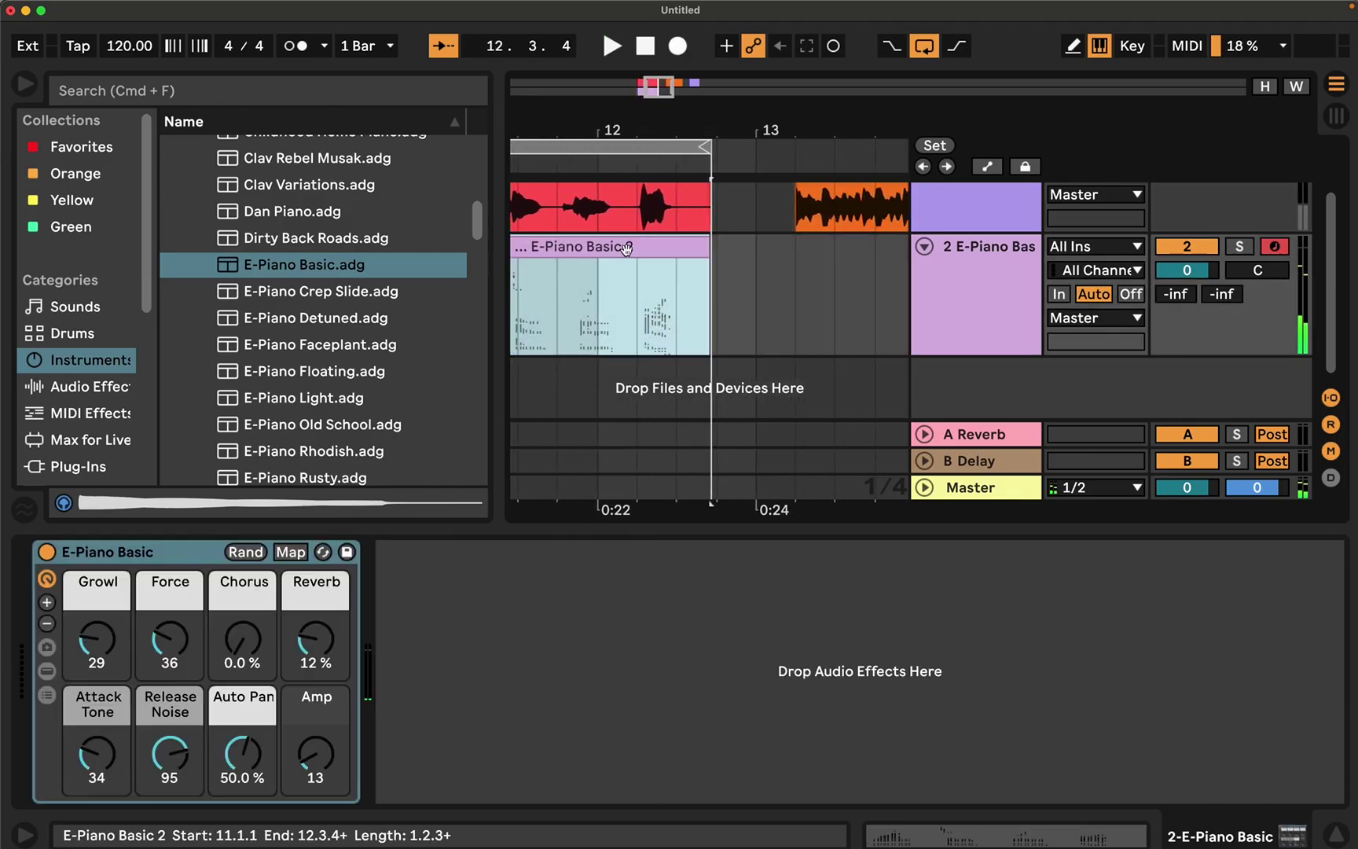
pyautogui.click(626, 248)
pyautogui.click(618, 542)
pyautogui.scroll(-2, 615, 542)
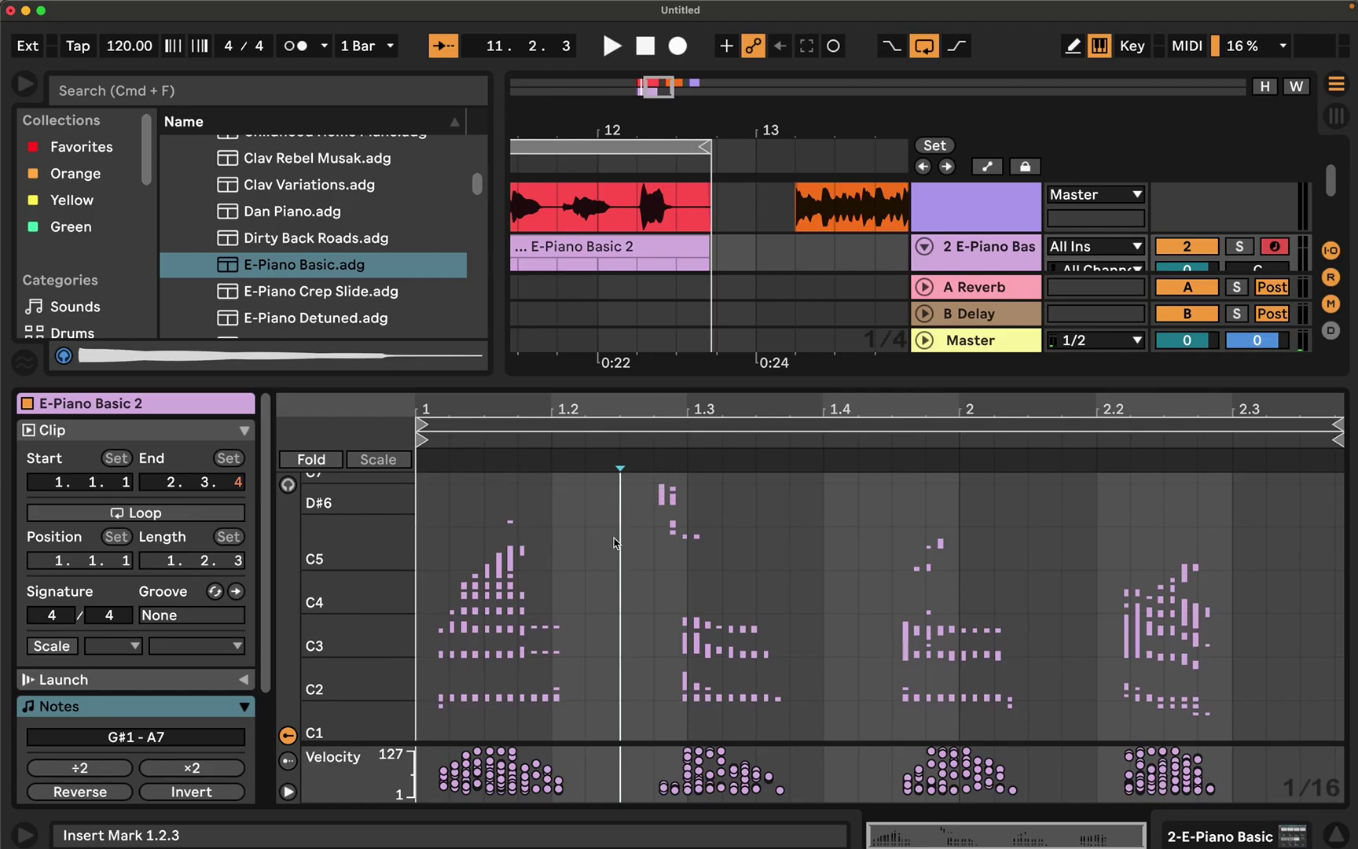
pyautogui.scroll(2, 615, 542)
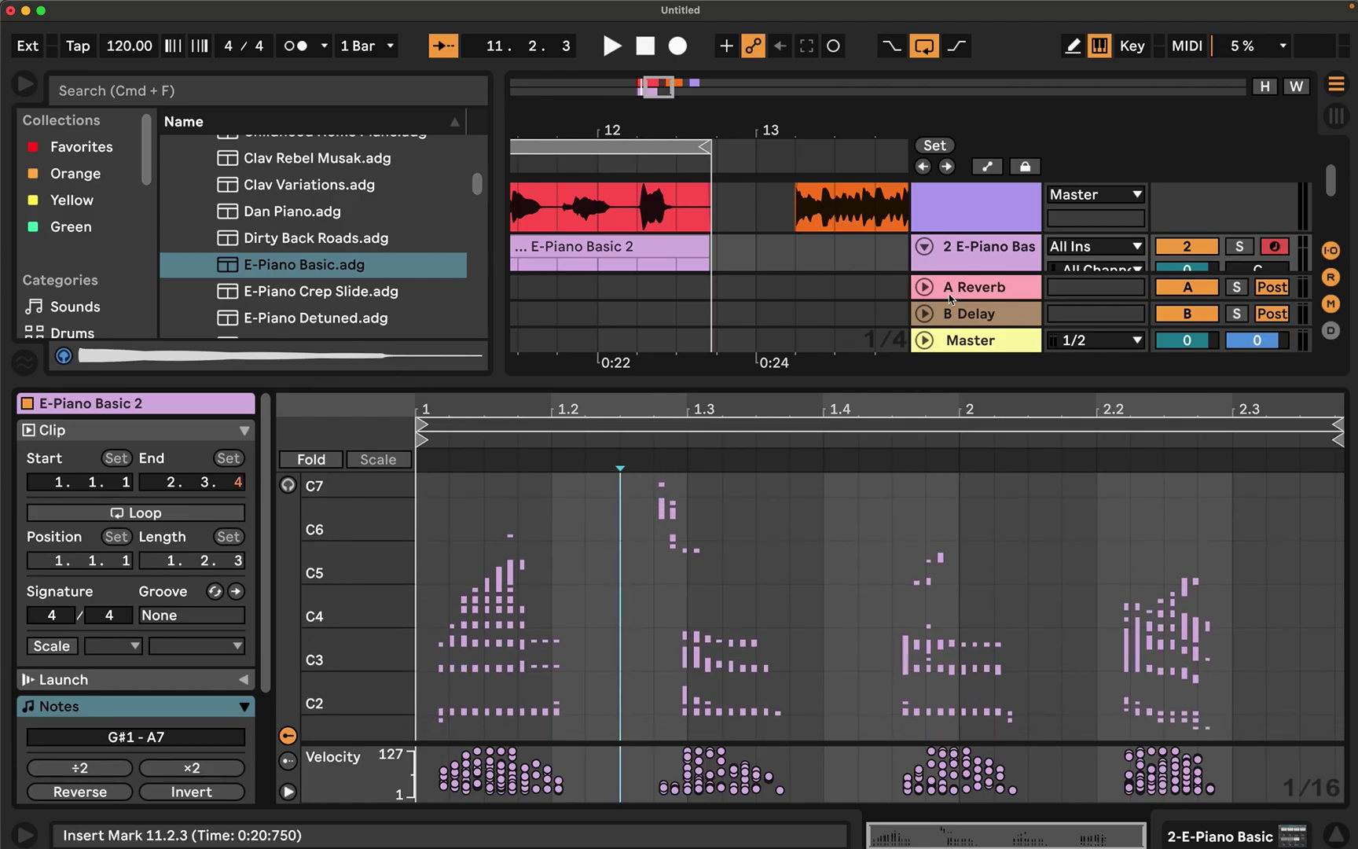
# Step: Enlarge the vocal track, shrink the E-Piano track, and close the clip's note editor
pyautogui.click(965, 266)
pyautogui.moveTo(964, 265); pyautogui.dragTo(963, 261)
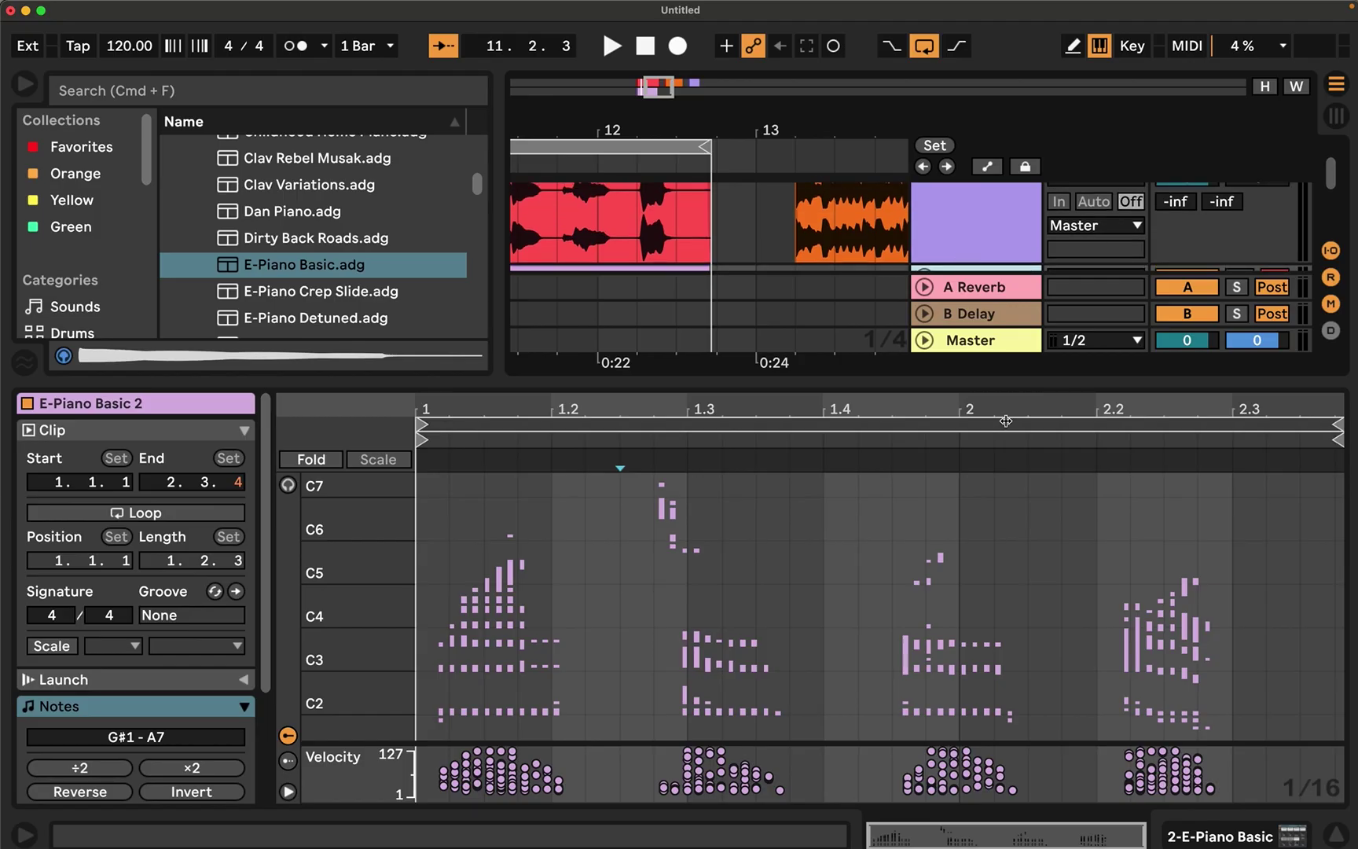
pyautogui.click(1334, 793)
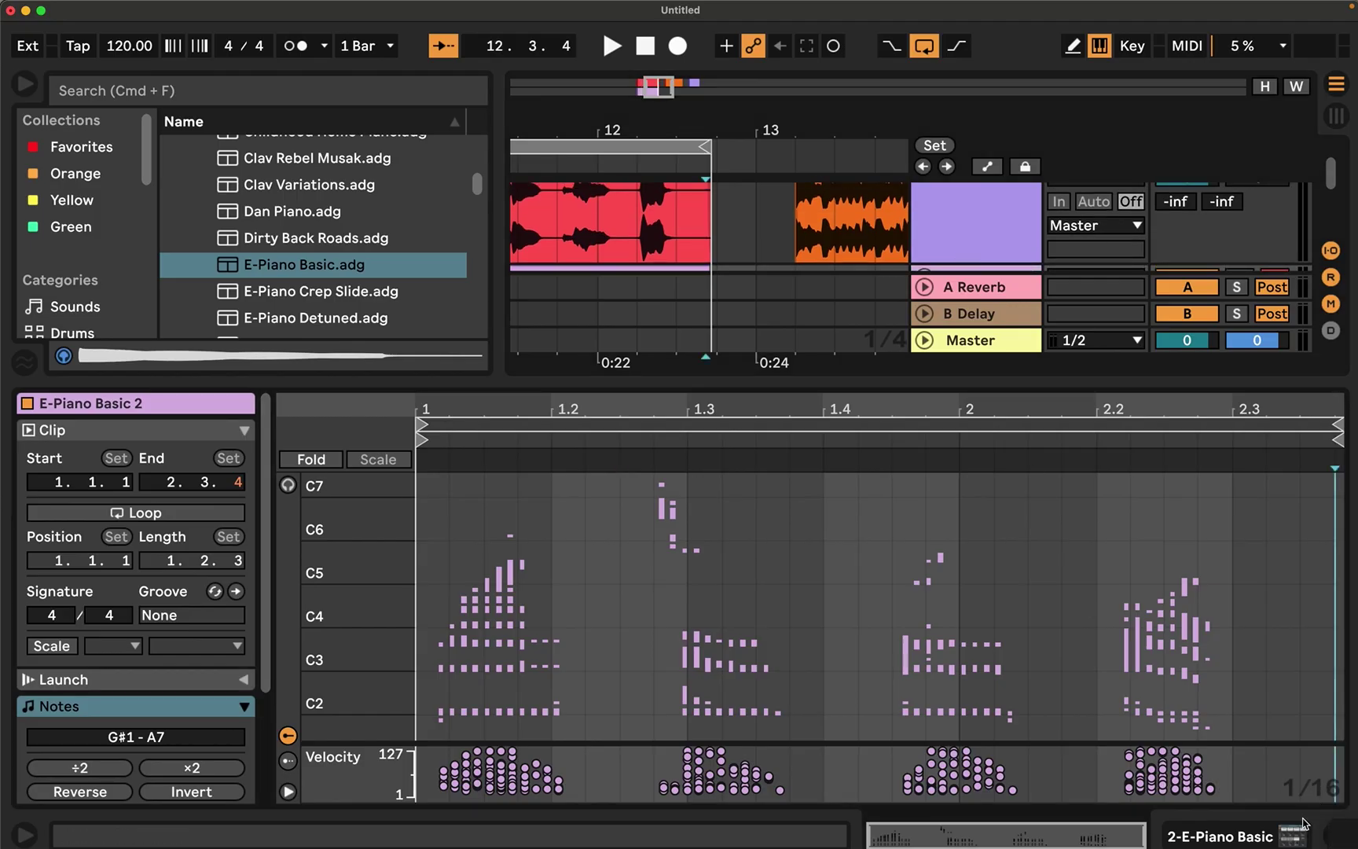
pyautogui.click(1334, 834)
pyautogui.click(591, 237)
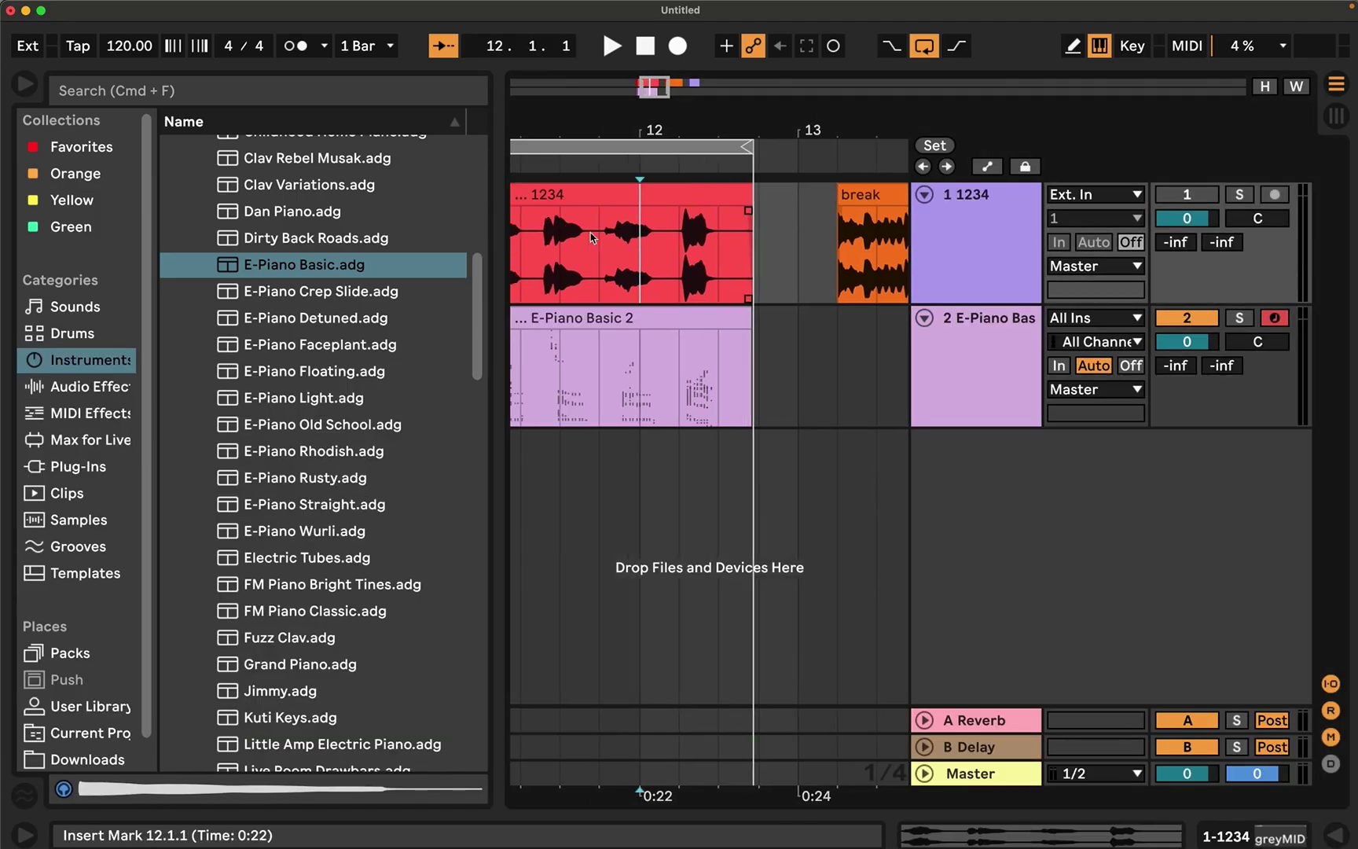
pyautogui.click(939, 288)
pyautogui.click(947, 349)
pyautogui.click(958, 256)
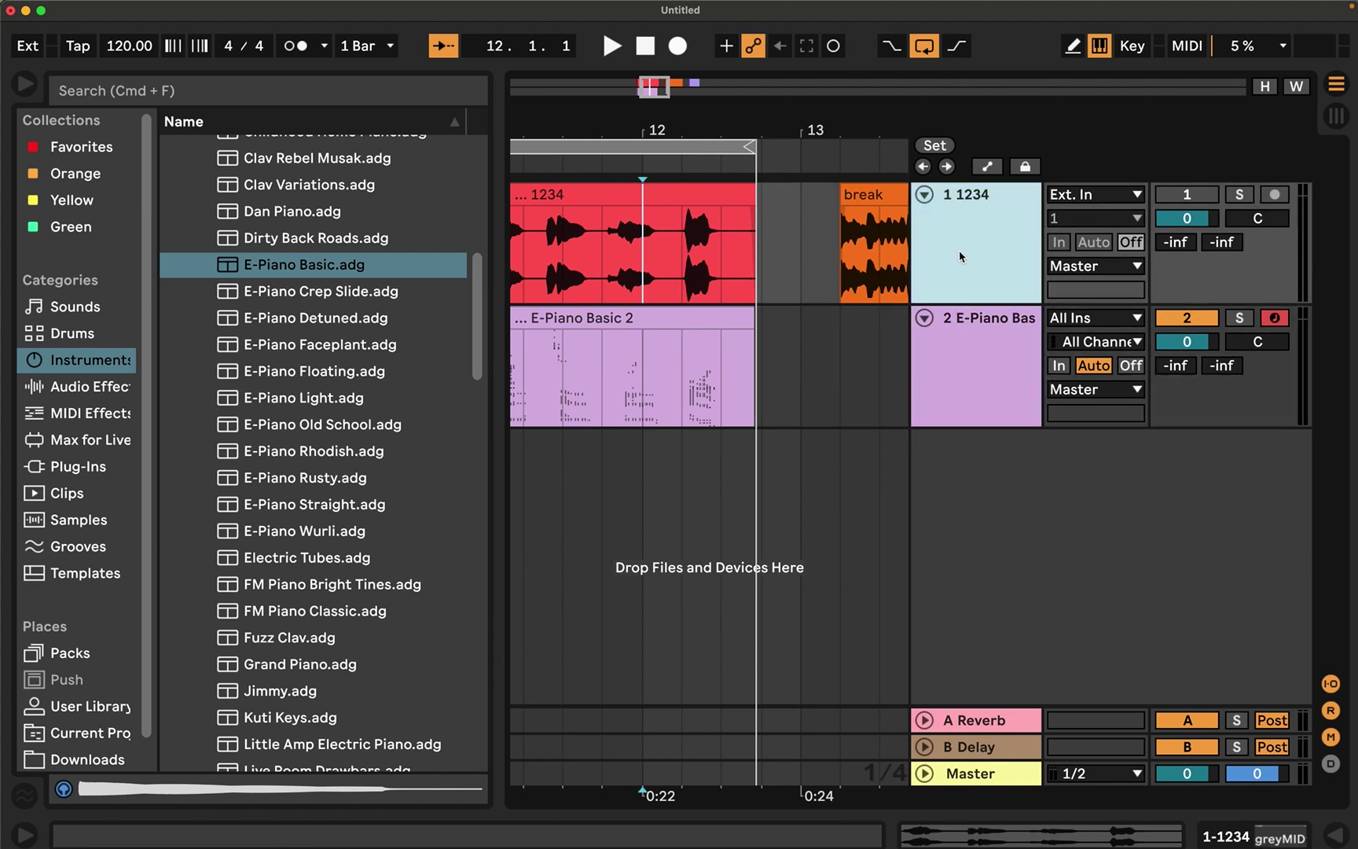
# Step: Lower greyMIDI's maximum velocity to 27 and delete the E-Piano Basic 2 clip
pyautogui.click(1266, 831)
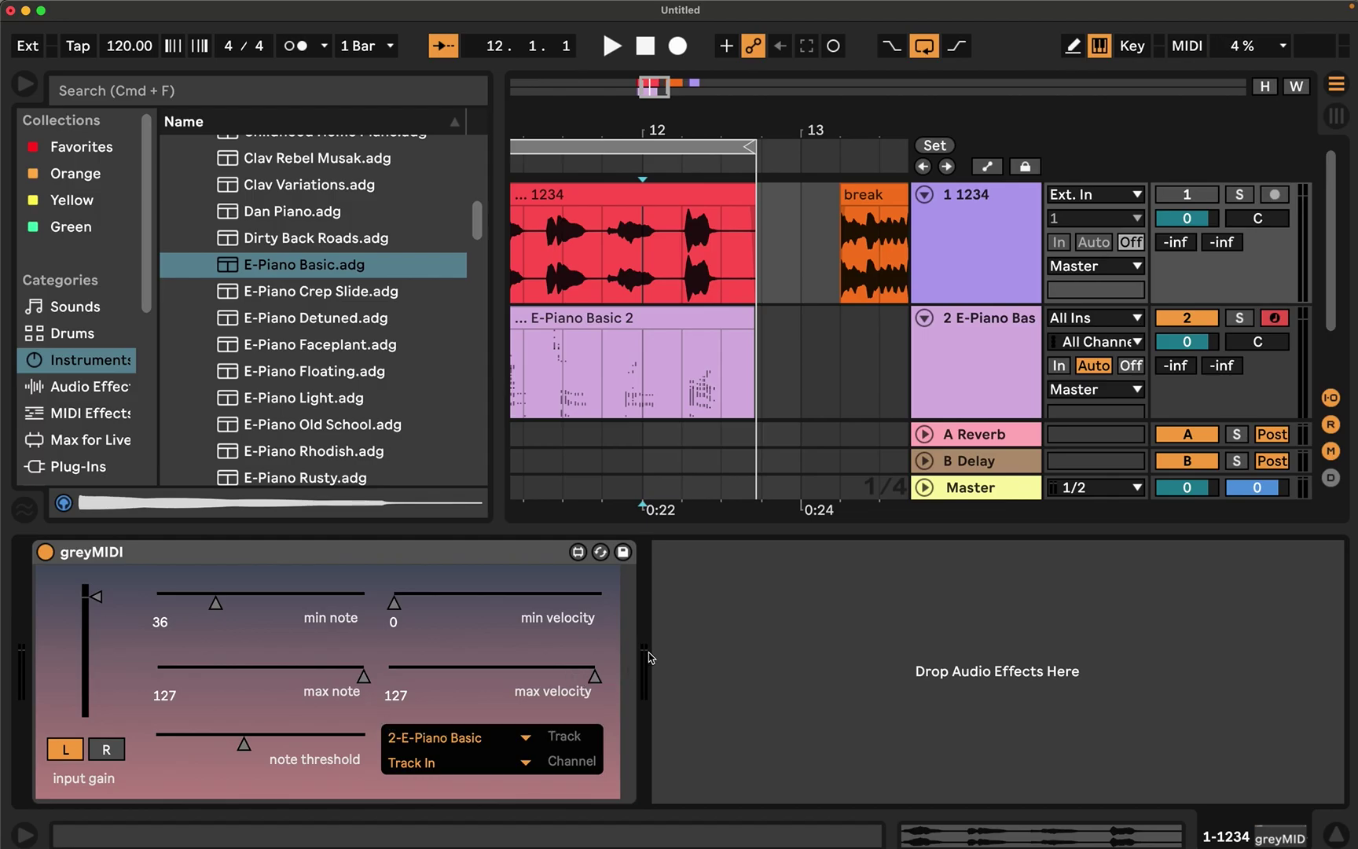
pyautogui.moveTo(564, 677); pyautogui.dragTo(432, 680)
pyautogui.click(660, 319)
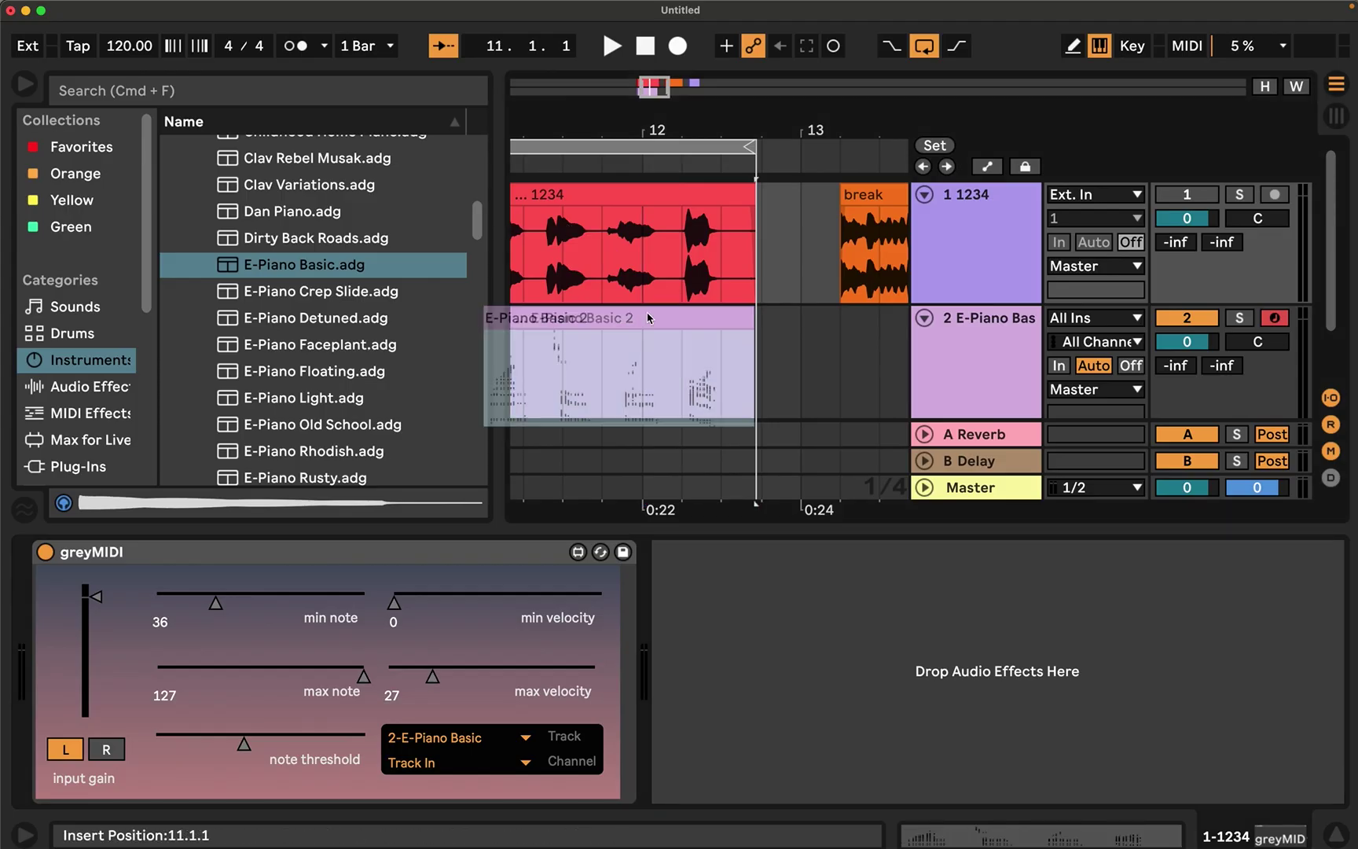
pyautogui.press('Delete')
# Step: Play the 1234 clip while trying velocity limits, ending at 0–127
pyautogui.click(594, 280)
pyautogui.hscroll(-1, 597, 283)
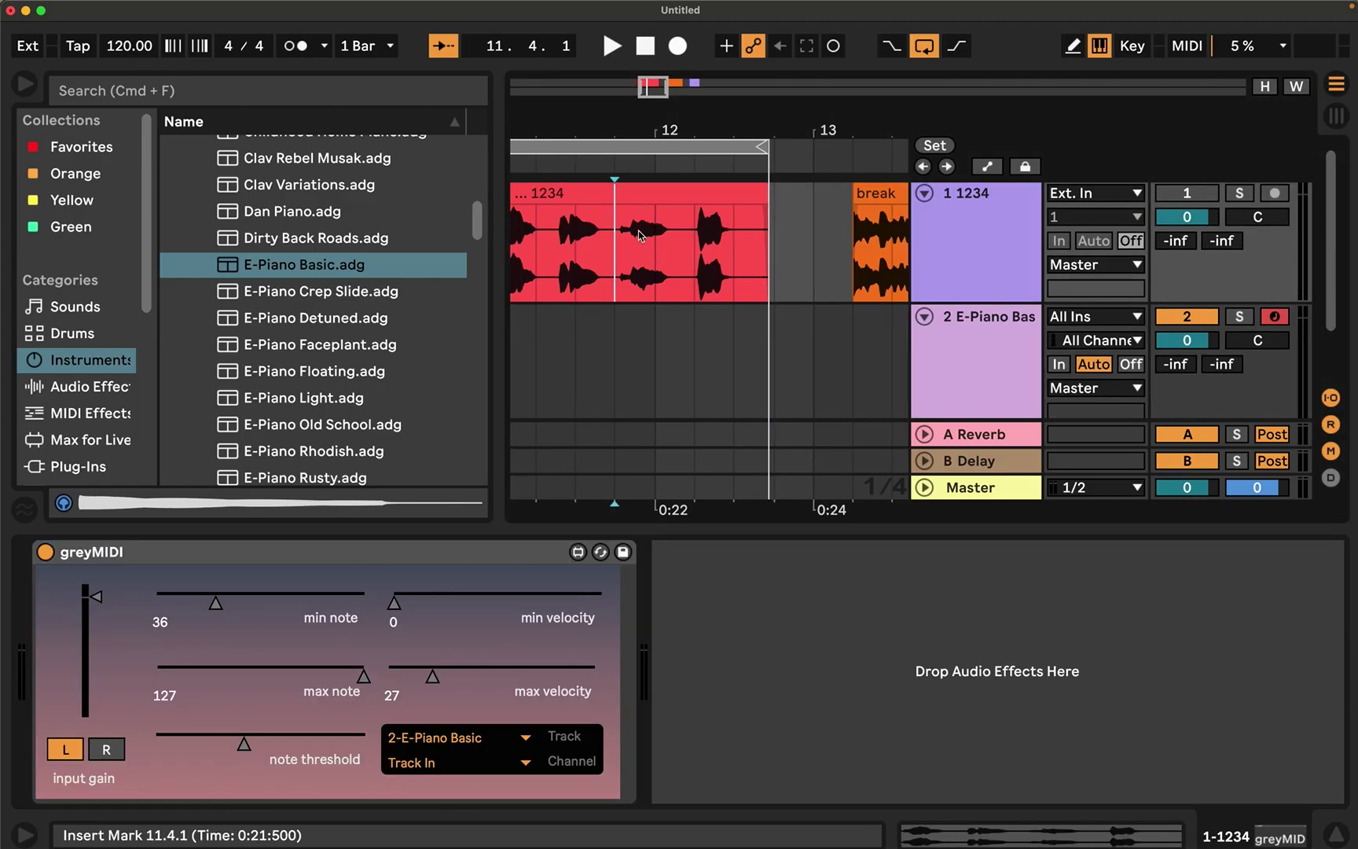
pyautogui.click(606, 192)
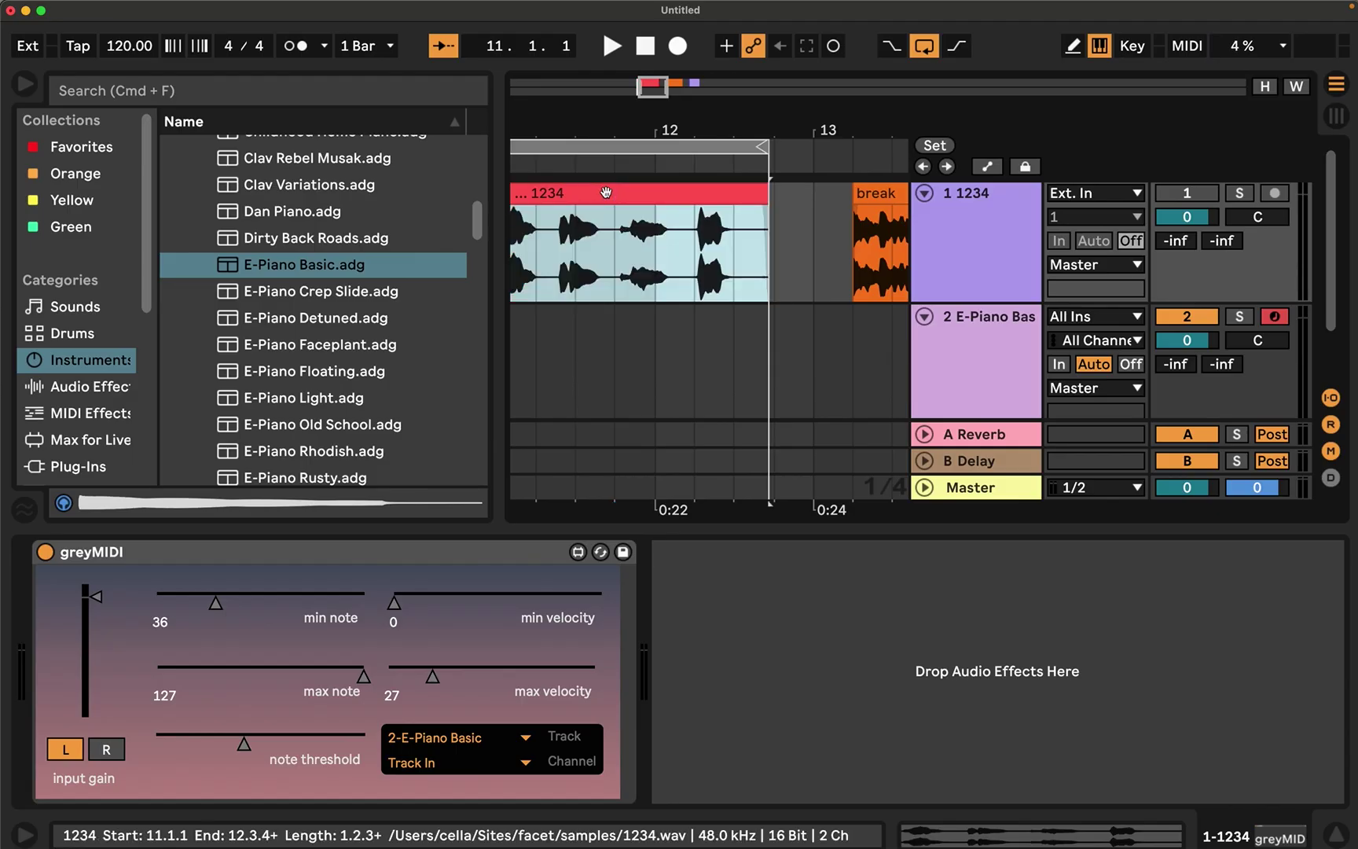
pyautogui.press('space')
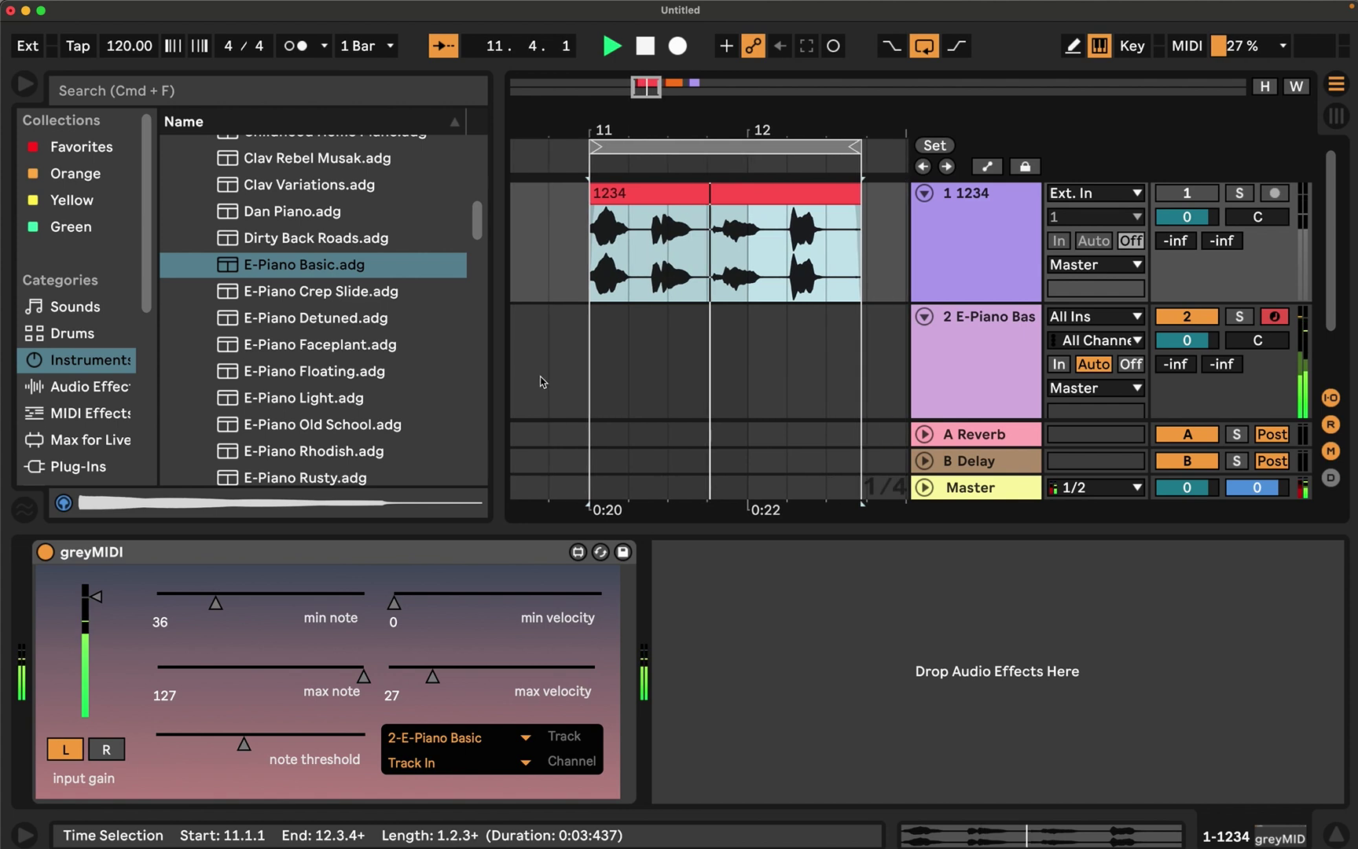
pyautogui.moveTo(502, 676); pyautogui.dragTo(509, 637)
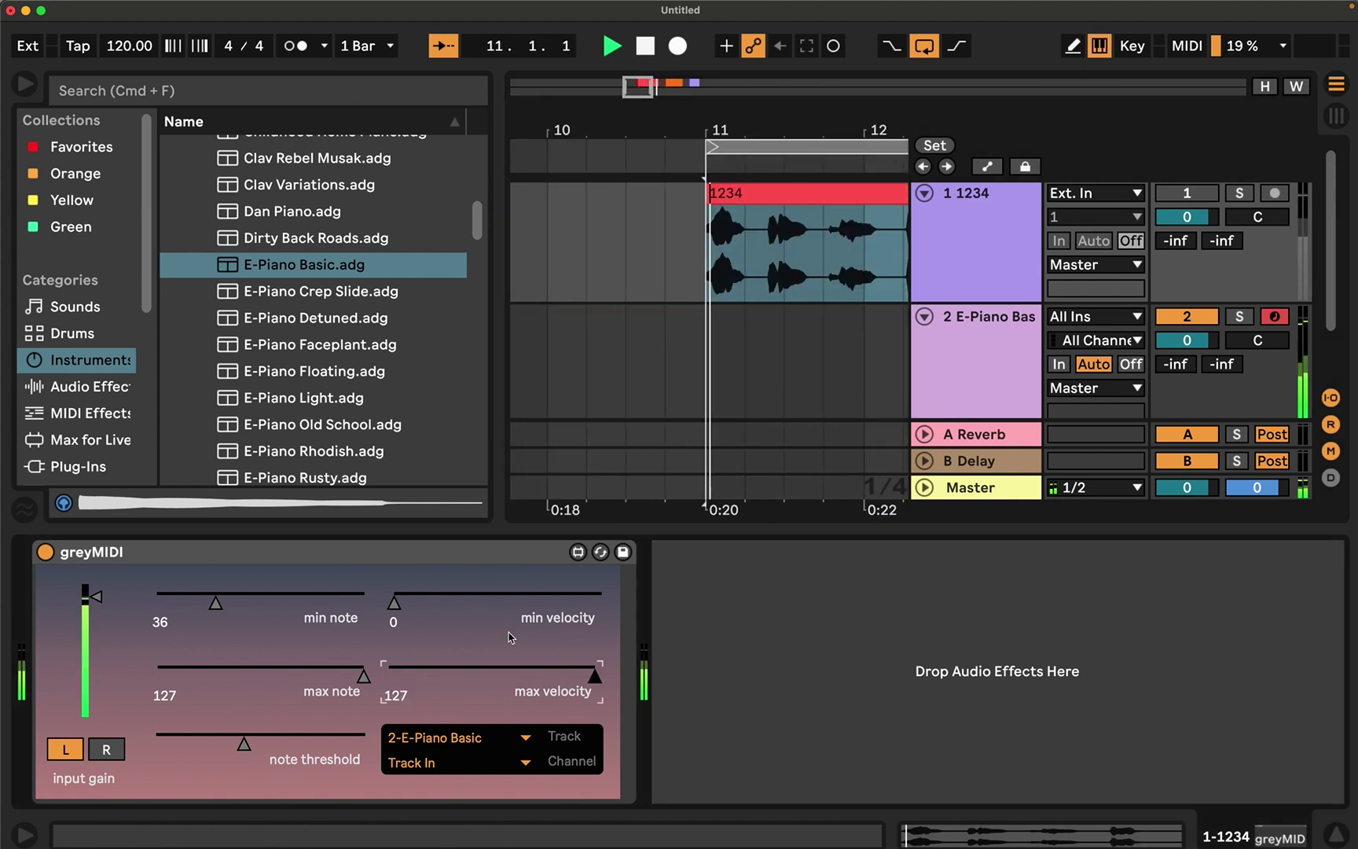
pyautogui.moveTo(409, 605)
pyautogui.mouseDown()
pyautogui.moveTo(409, 562)
pyautogui.moveTo(409, 629)
pyautogui.mouseUp()
pyautogui.press('space')
pyautogui.click(703, 378)
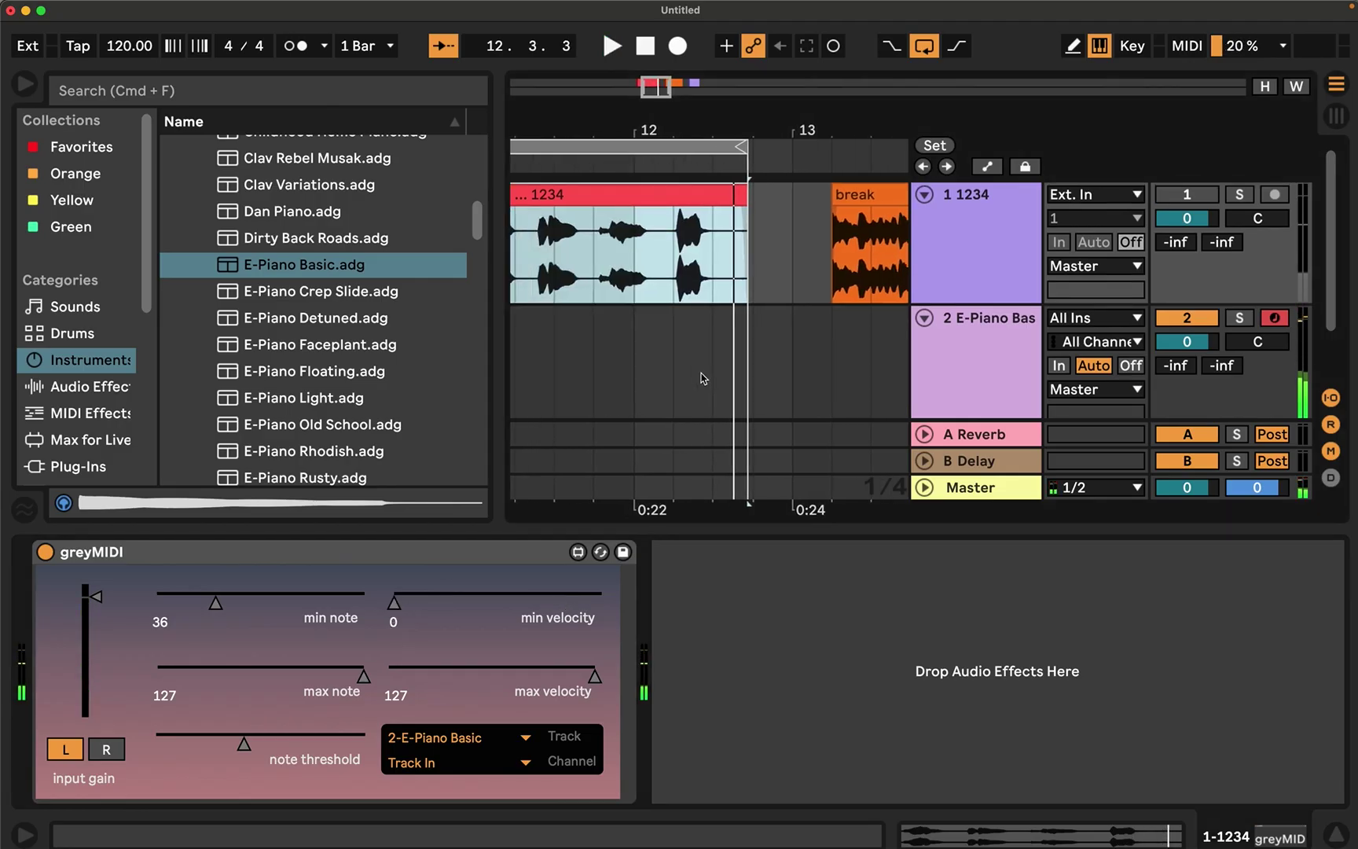
pyautogui.hscroll(-3, 701, 378)
# Step: Keep greyMIDI's target channel on Track In and set positions at bars 11–13
pyautogui.click(541, 289)
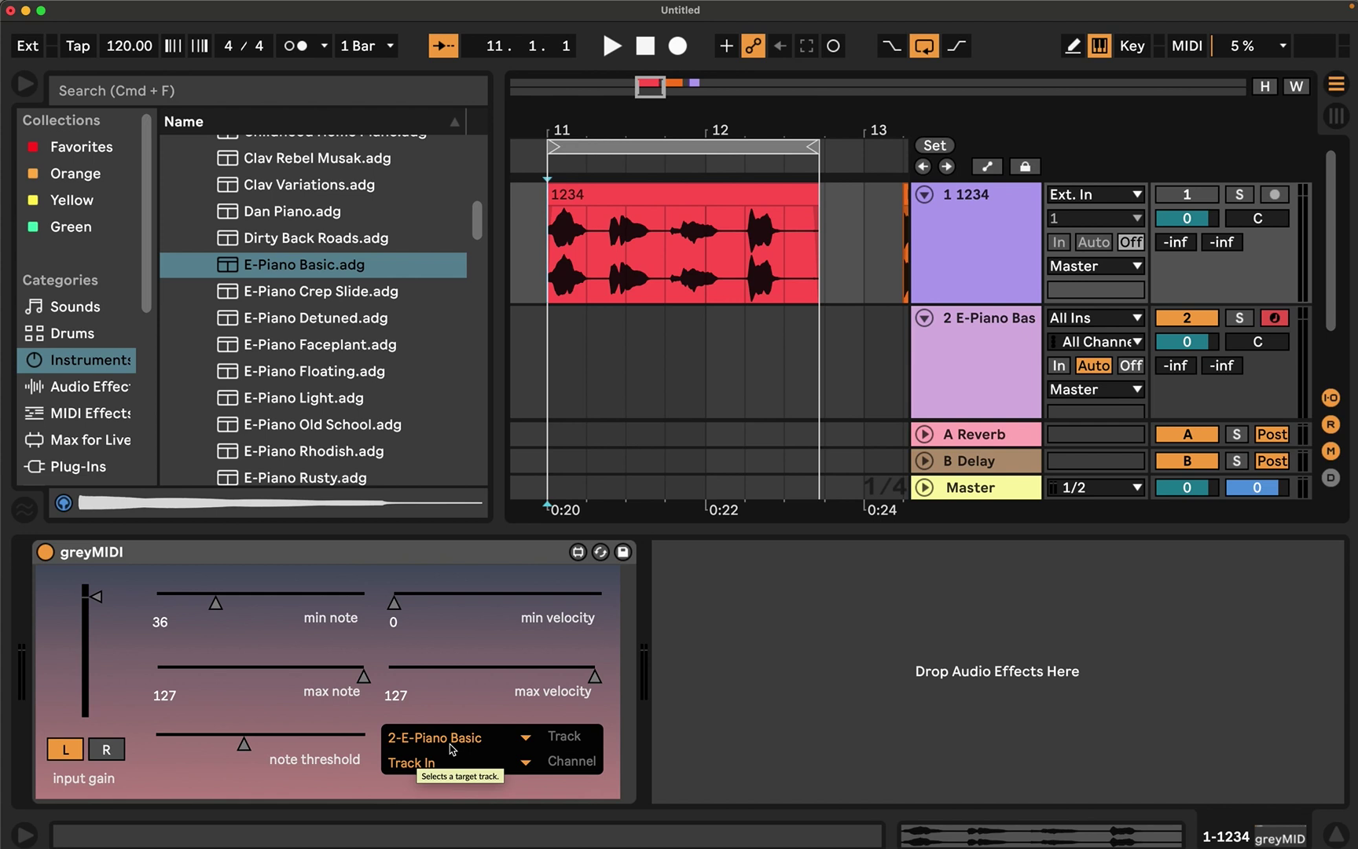
pyautogui.click(452, 760)
pyautogui.click(466, 764)
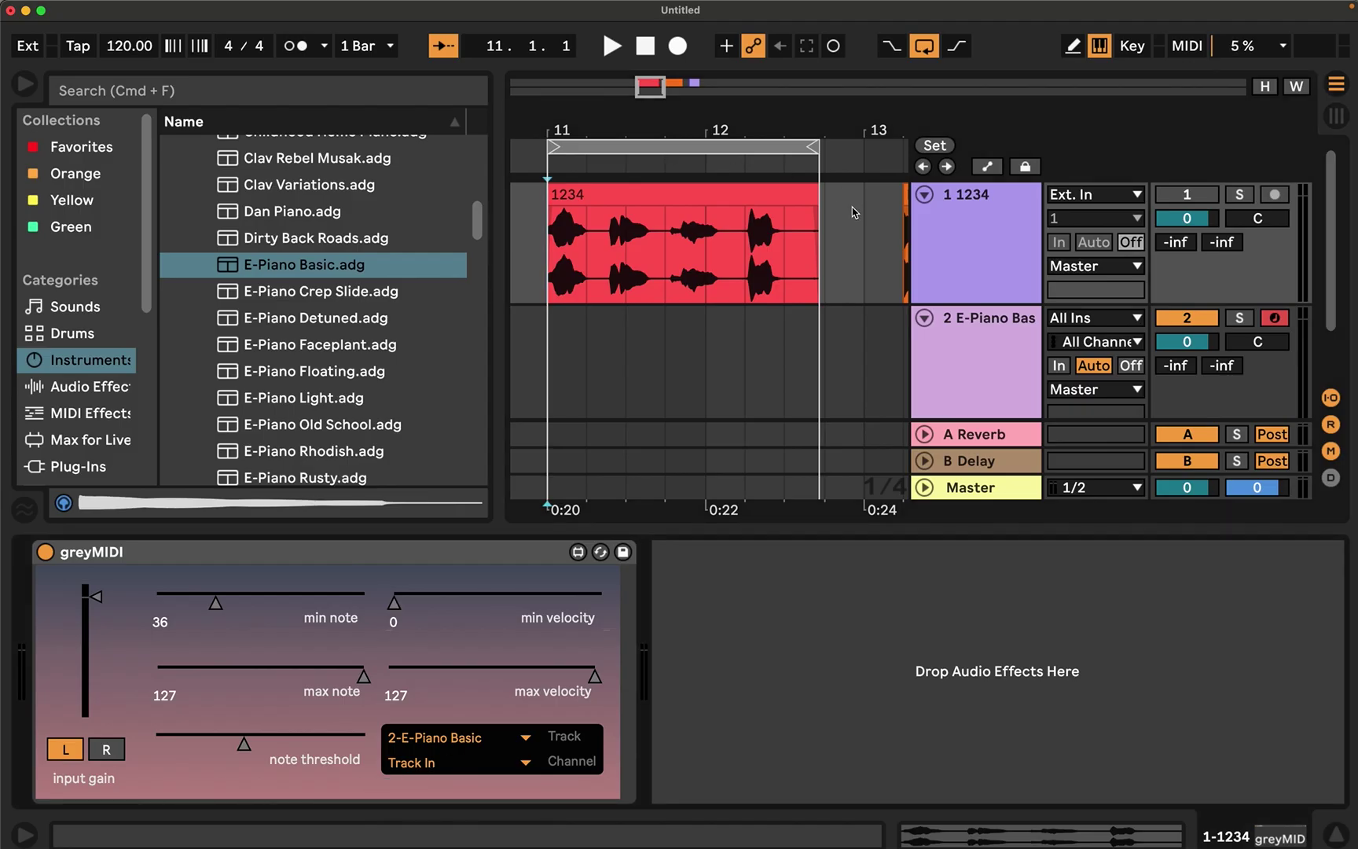
pyautogui.click(741, 226)
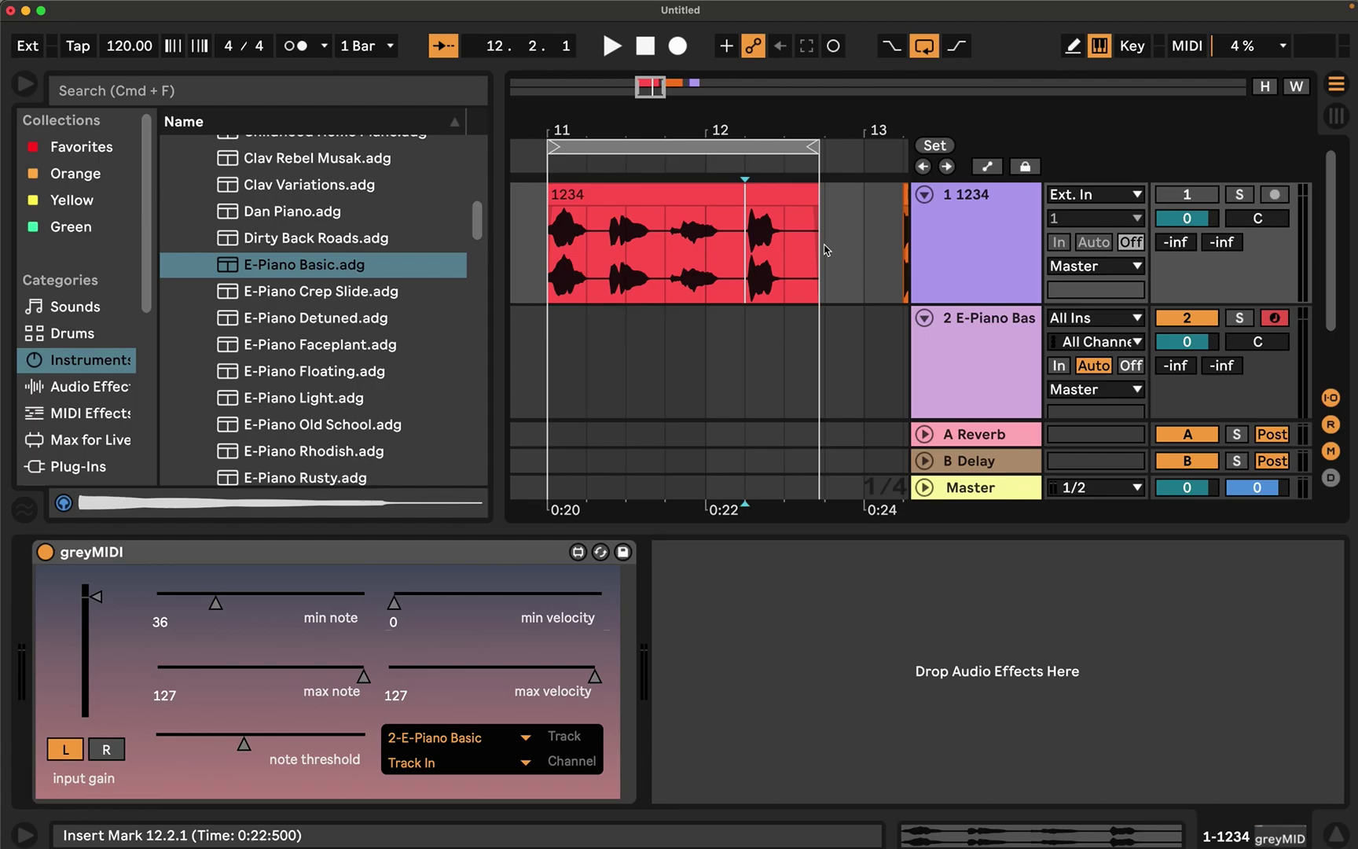
pyautogui.click(871, 244)
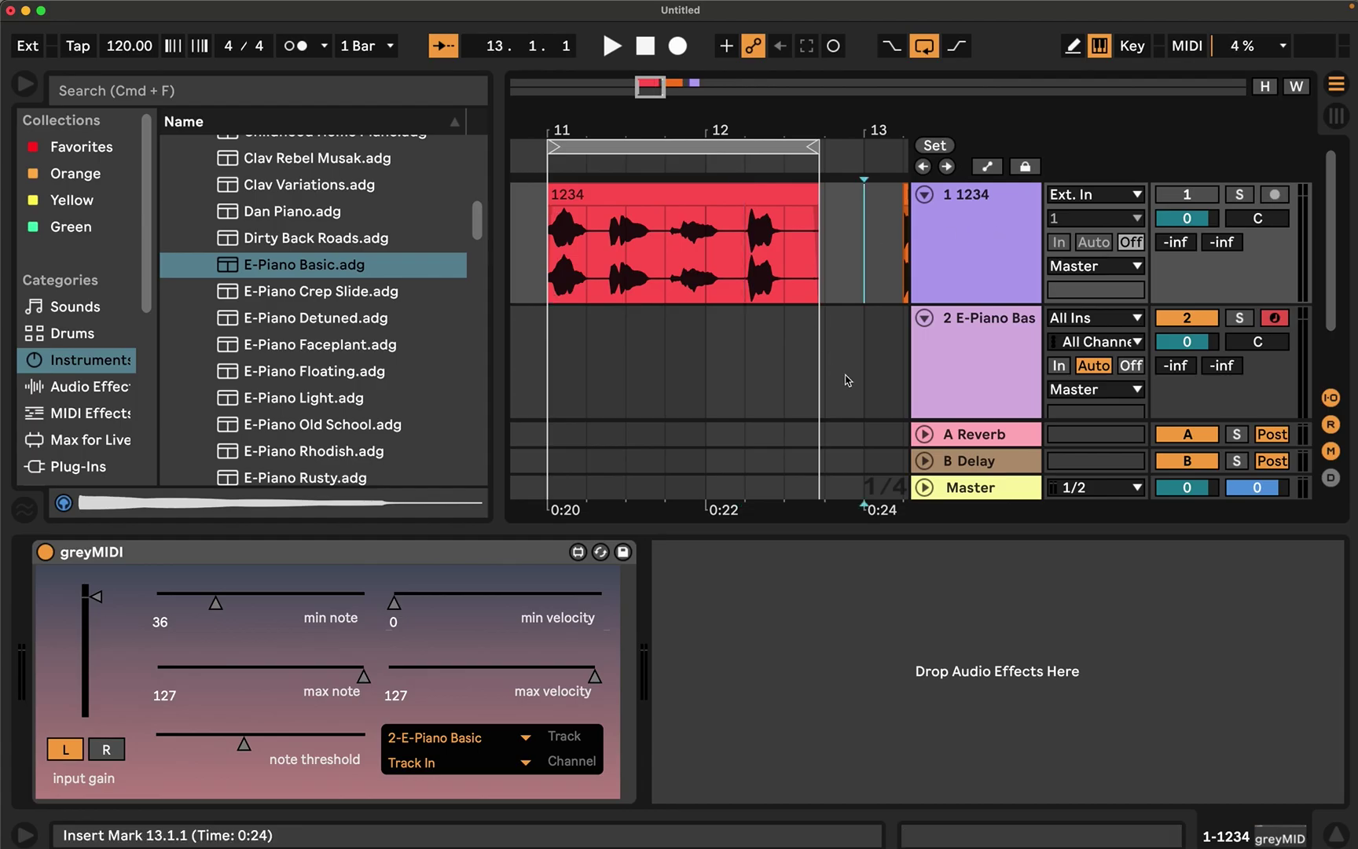
# Step: Check E-Piano Basic on track 2, then return to greyMIDI's output settings on track 1
pyautogui.click(956, 359)
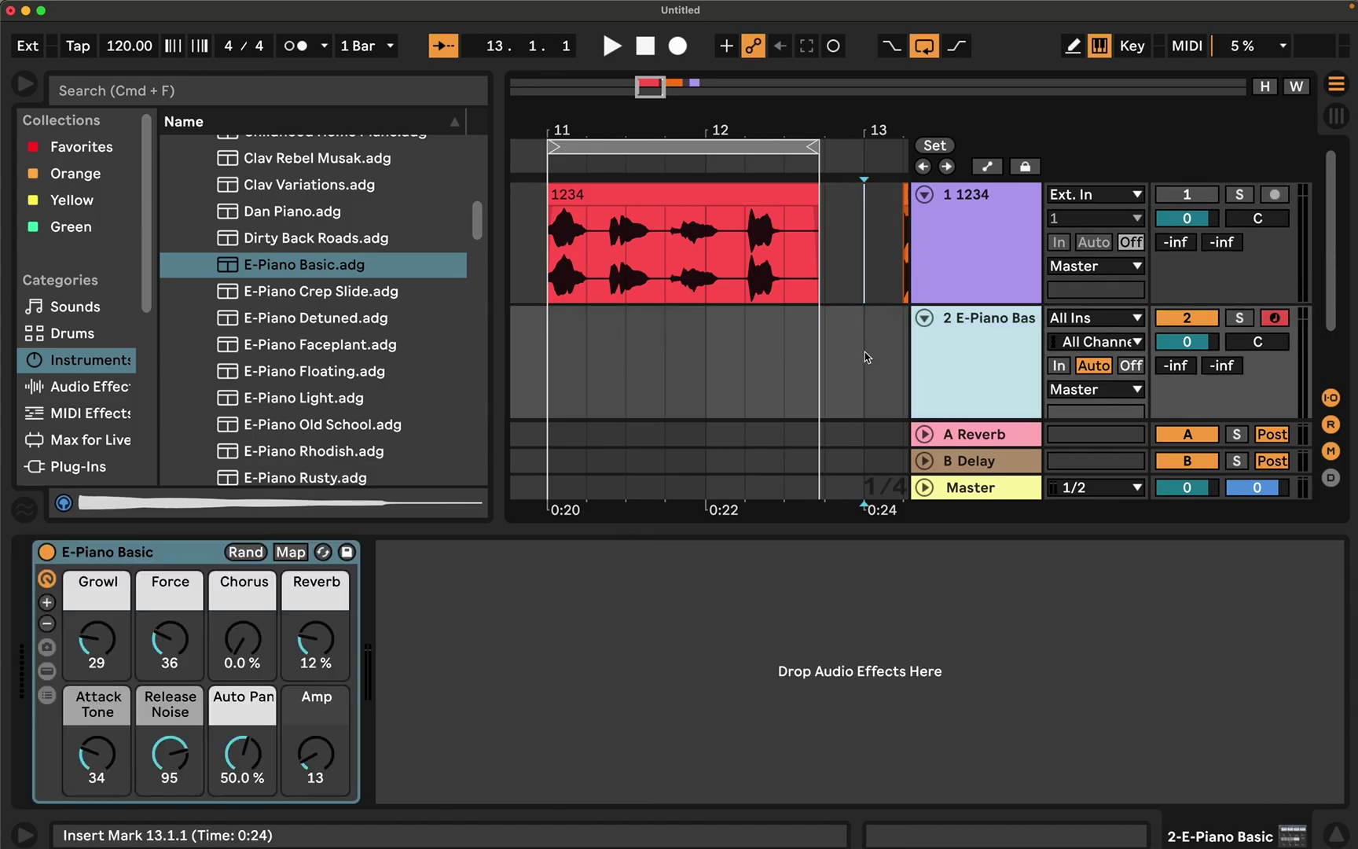
pyautogui.click(825, 283)
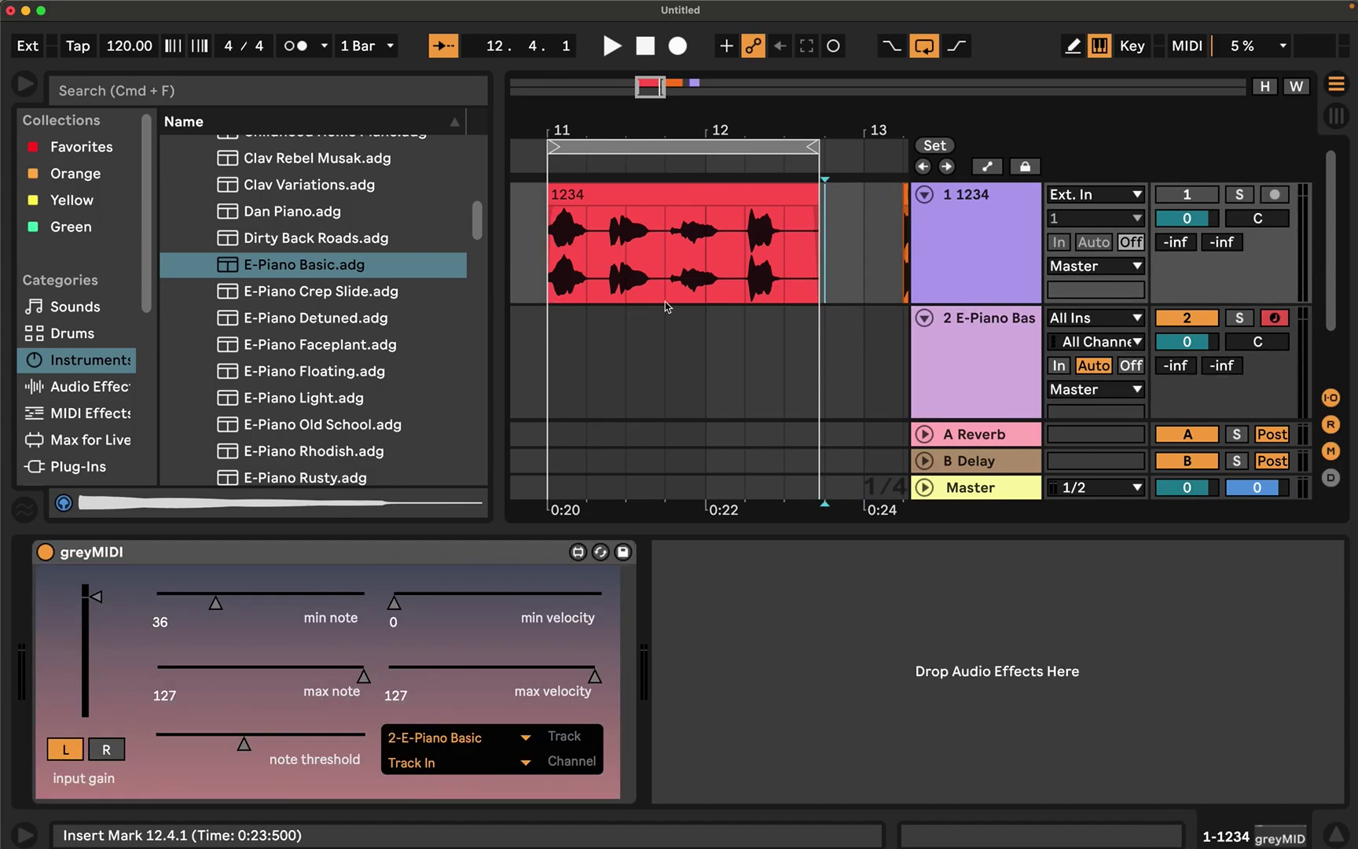
pyautogui.hscroll(15, 665, 301)
# Step: Play the purple converted_parts clip and briefly solo track 1 to audition it through greyMIDI
pyautogui.hscroll(-5, 664, 301)
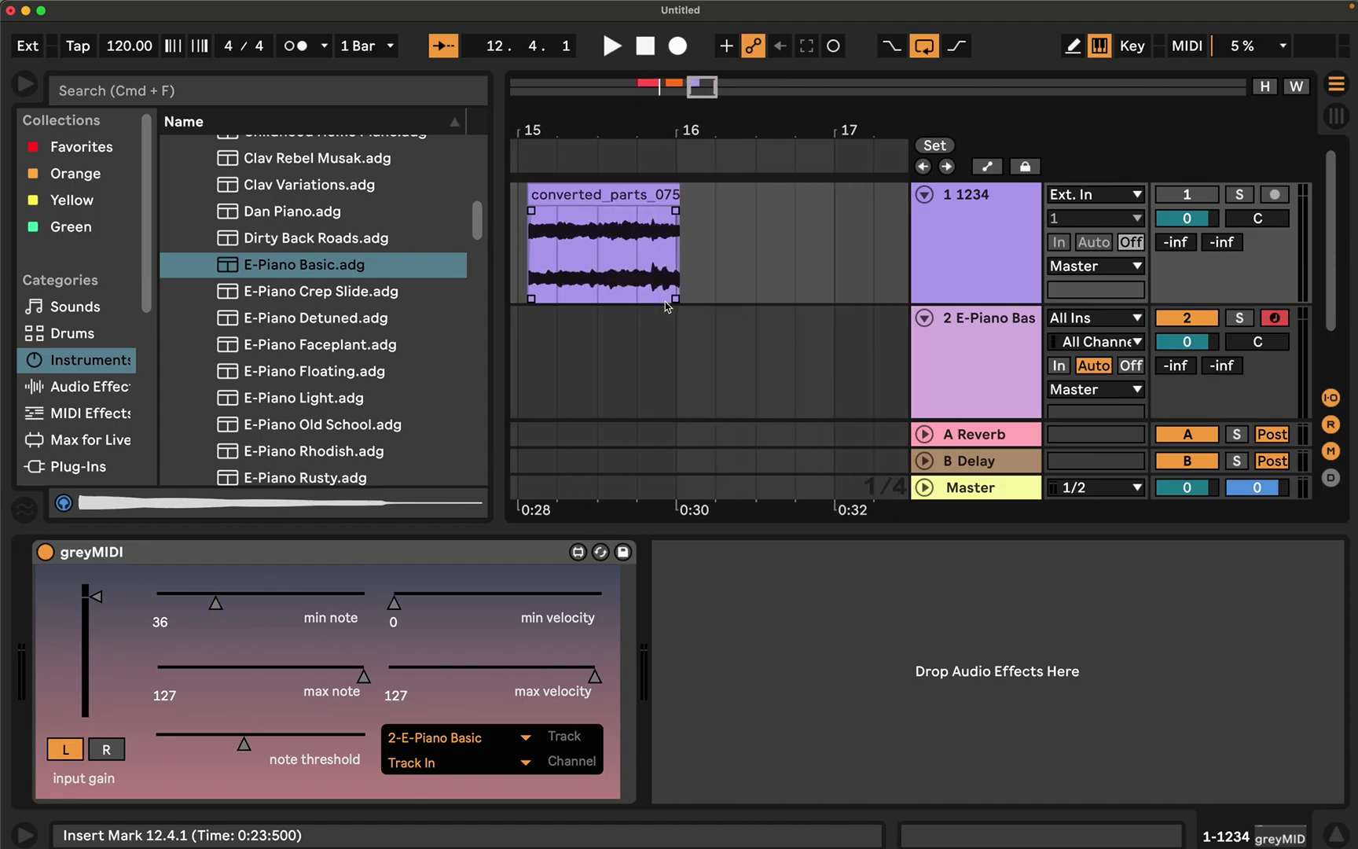
pyautogui.click(620, 197)
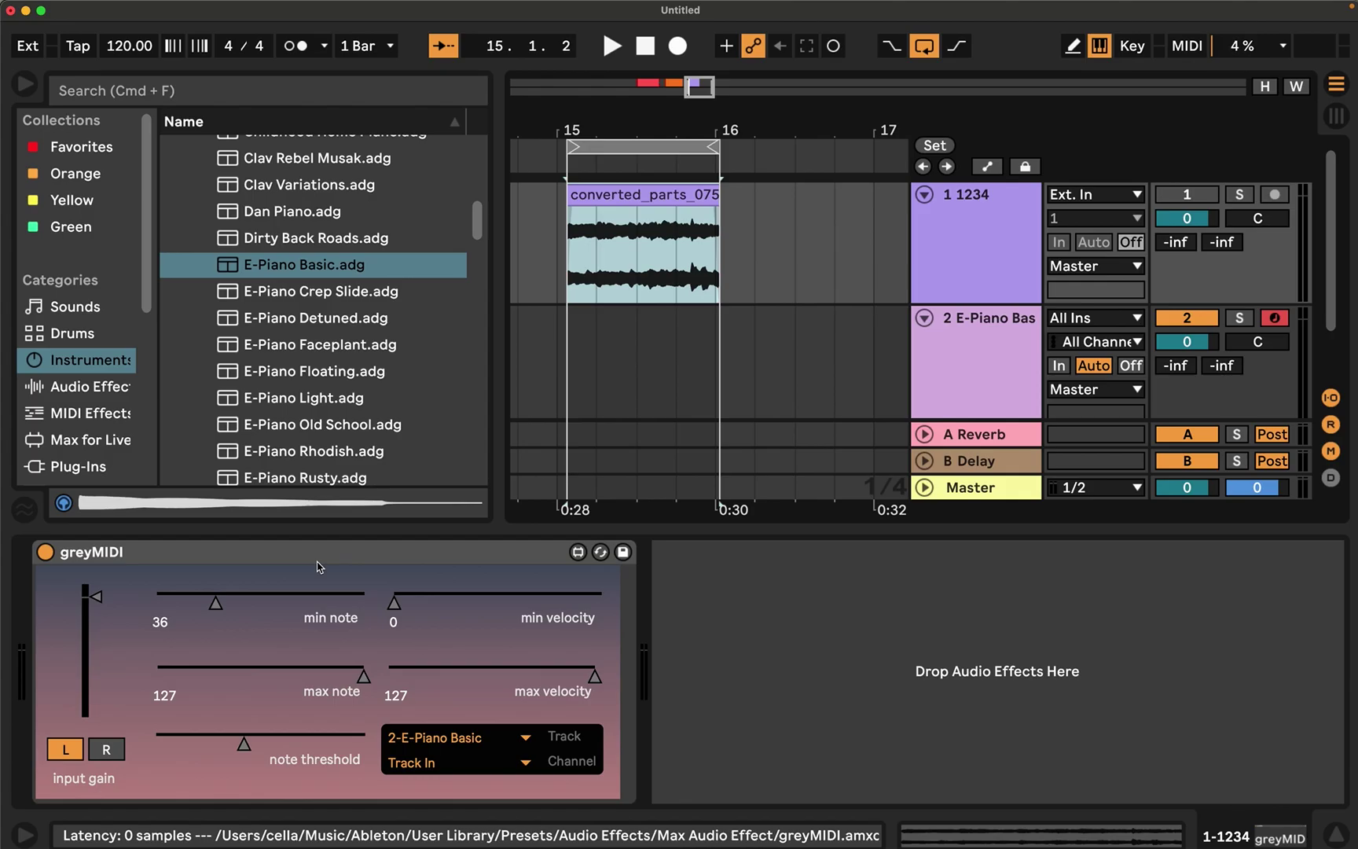
pyautogui.press('space')
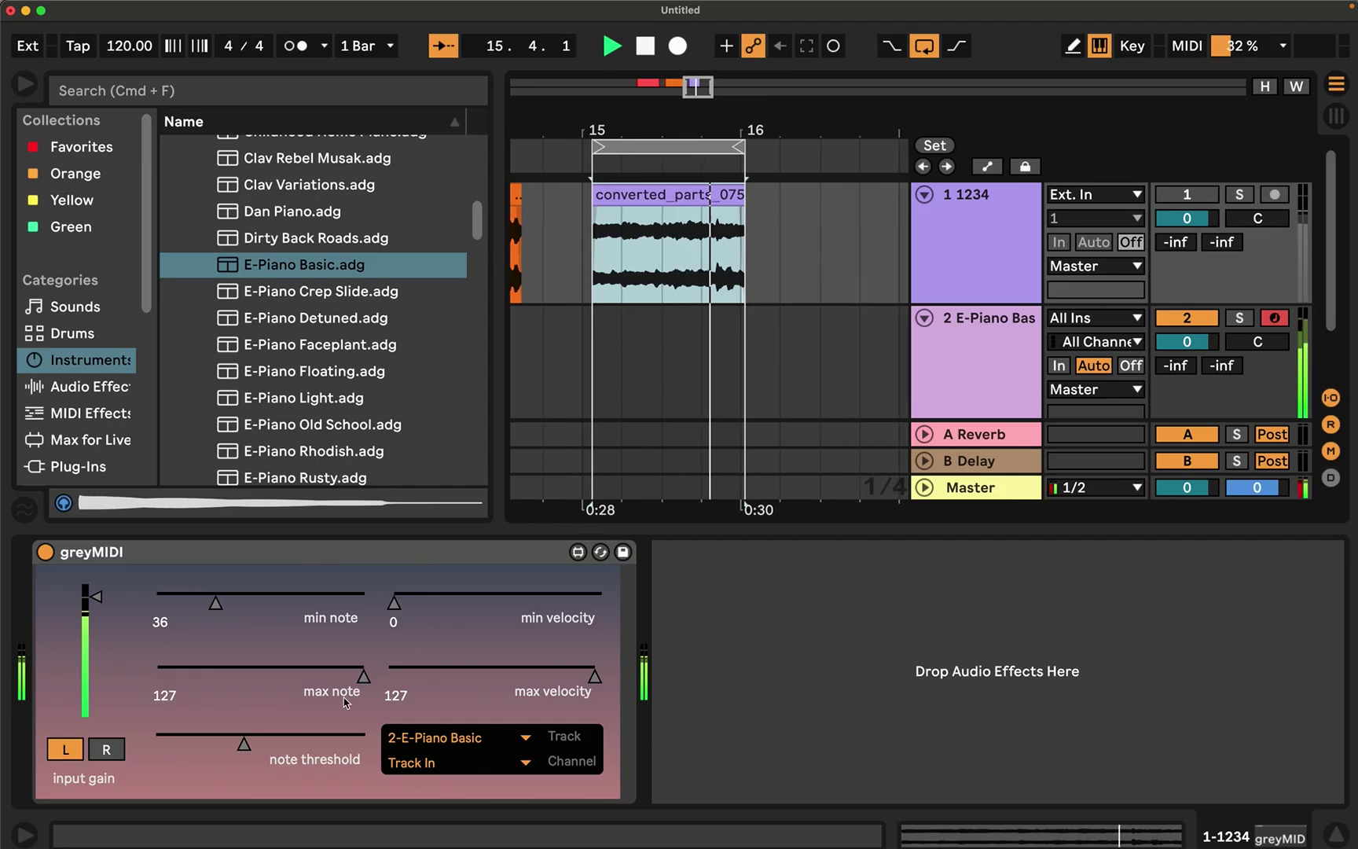
pyautogui.click(1240, 194)
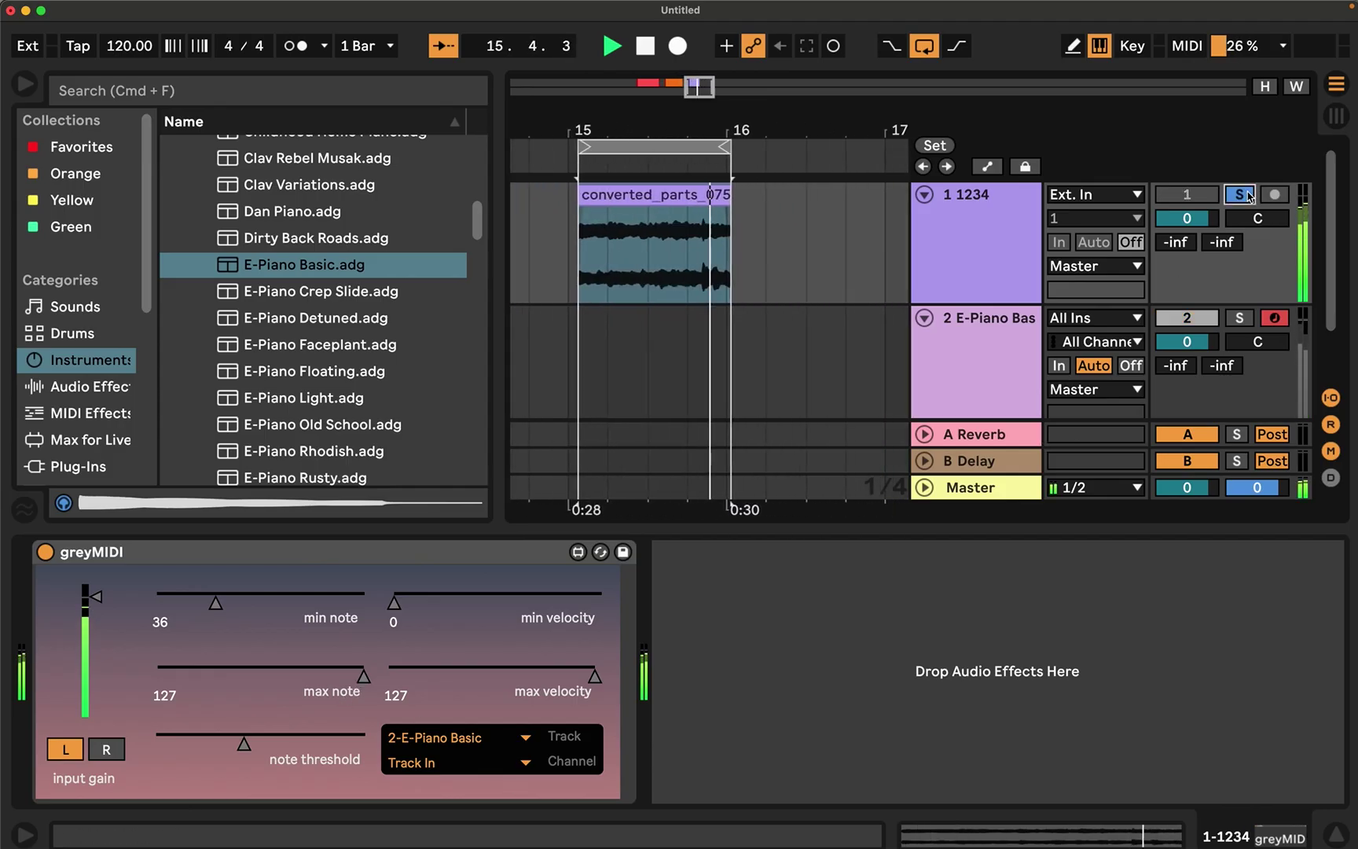
pyautogui.click(1241, 194)
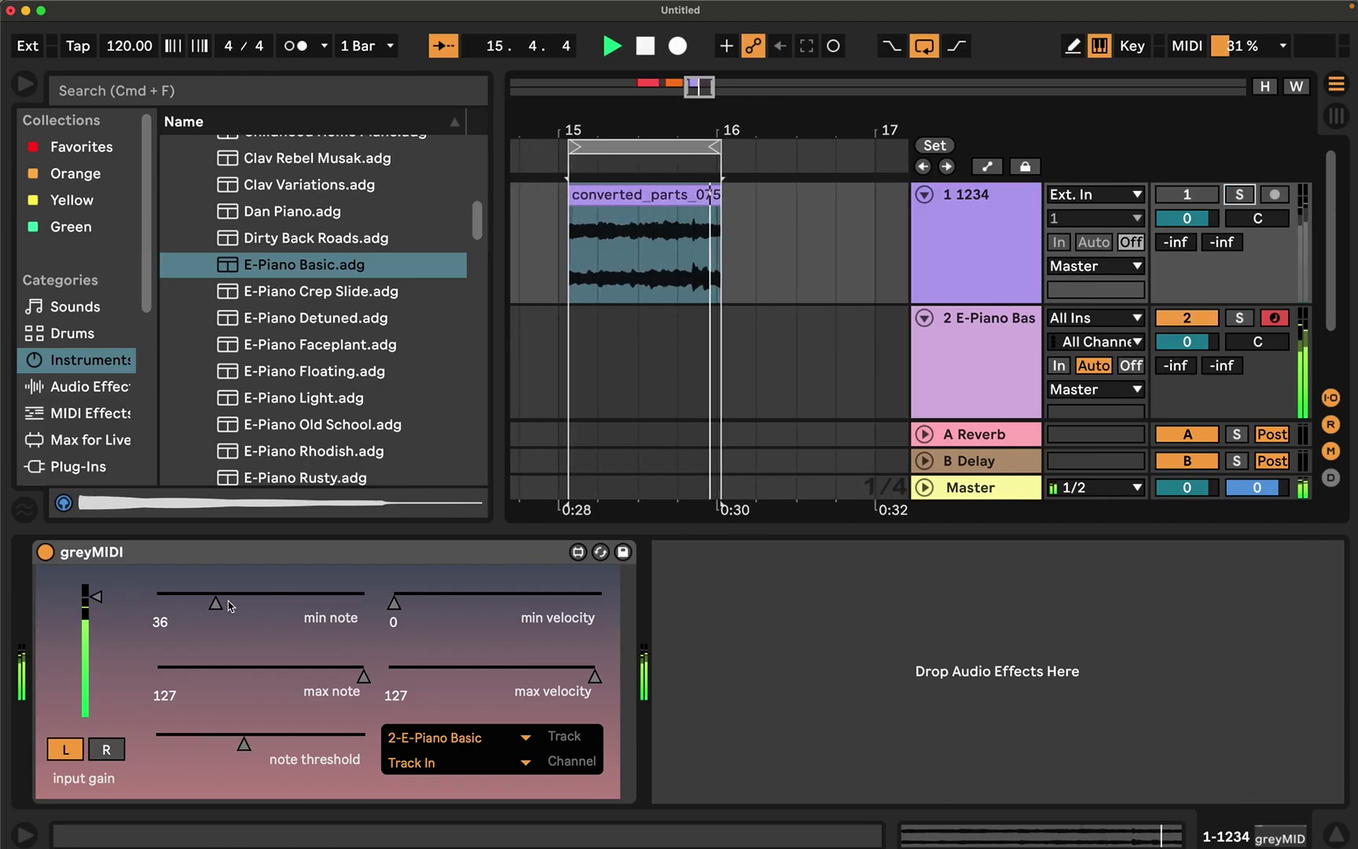
# Step: Lower greyMIDI's minimum note from 36 to 0, and load E-Piano Floating onto track 2
pyautogui.moveTo(215, 603); pyautogui.dragTo(157, 602)
pyautogui.moveTo(243, 742); pyautogui.dragTo(209, 742)
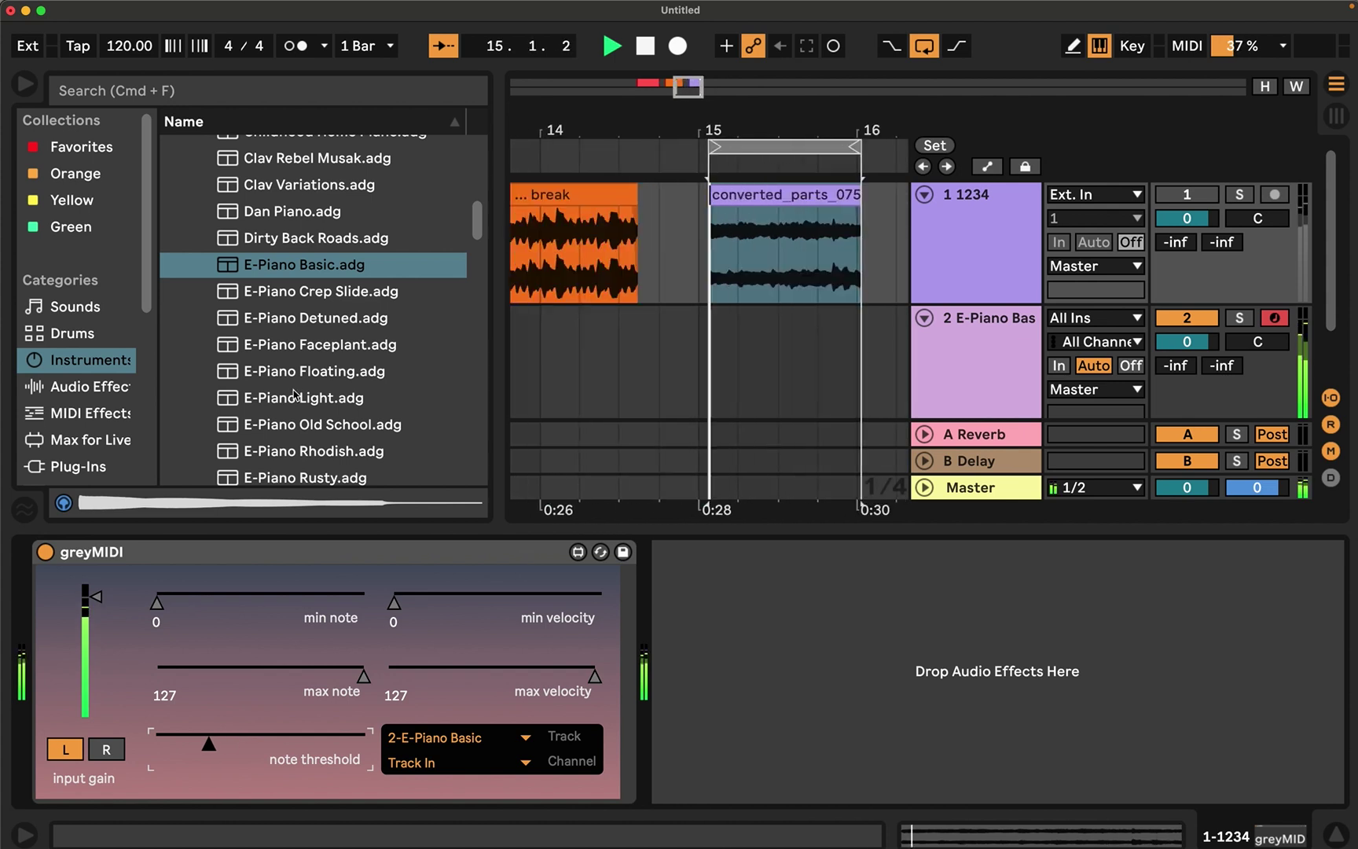
pyautogui.moveTo(295, 372); pyautogui.dragTo(621, 373)
# Step: Swap track 2's instrument for E-Piano Wurli
pyautogui.scroll(-3, 386, 375)
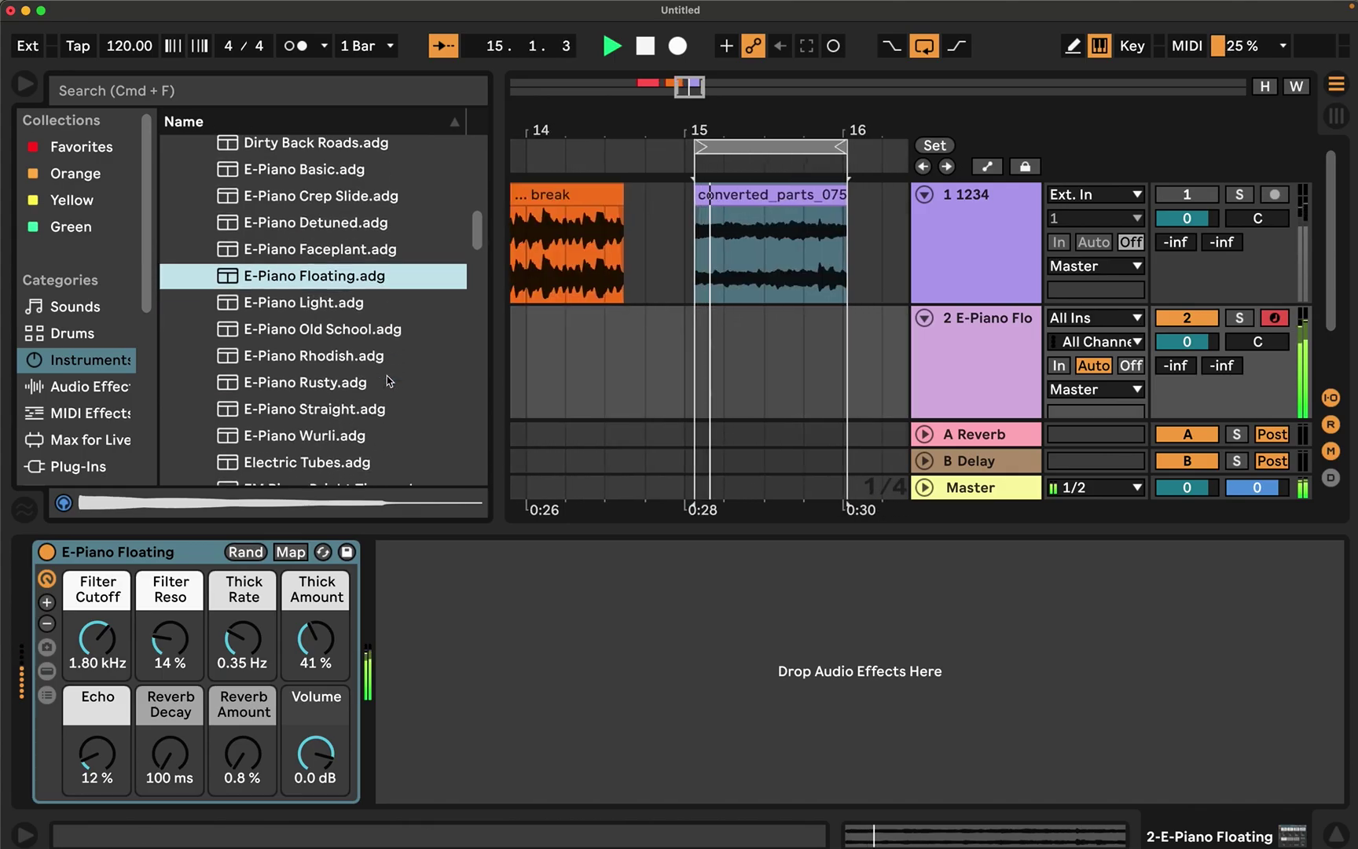
pyautogui.scroll(-1, 386, 375)
pyautogui.moveTo(385, 382); pyautogui.dragTo(644, 391)
# Step: Load the 808 Depth Charger Kit drum rack from Drums onto track 2
pyautogui.click(77, 333)
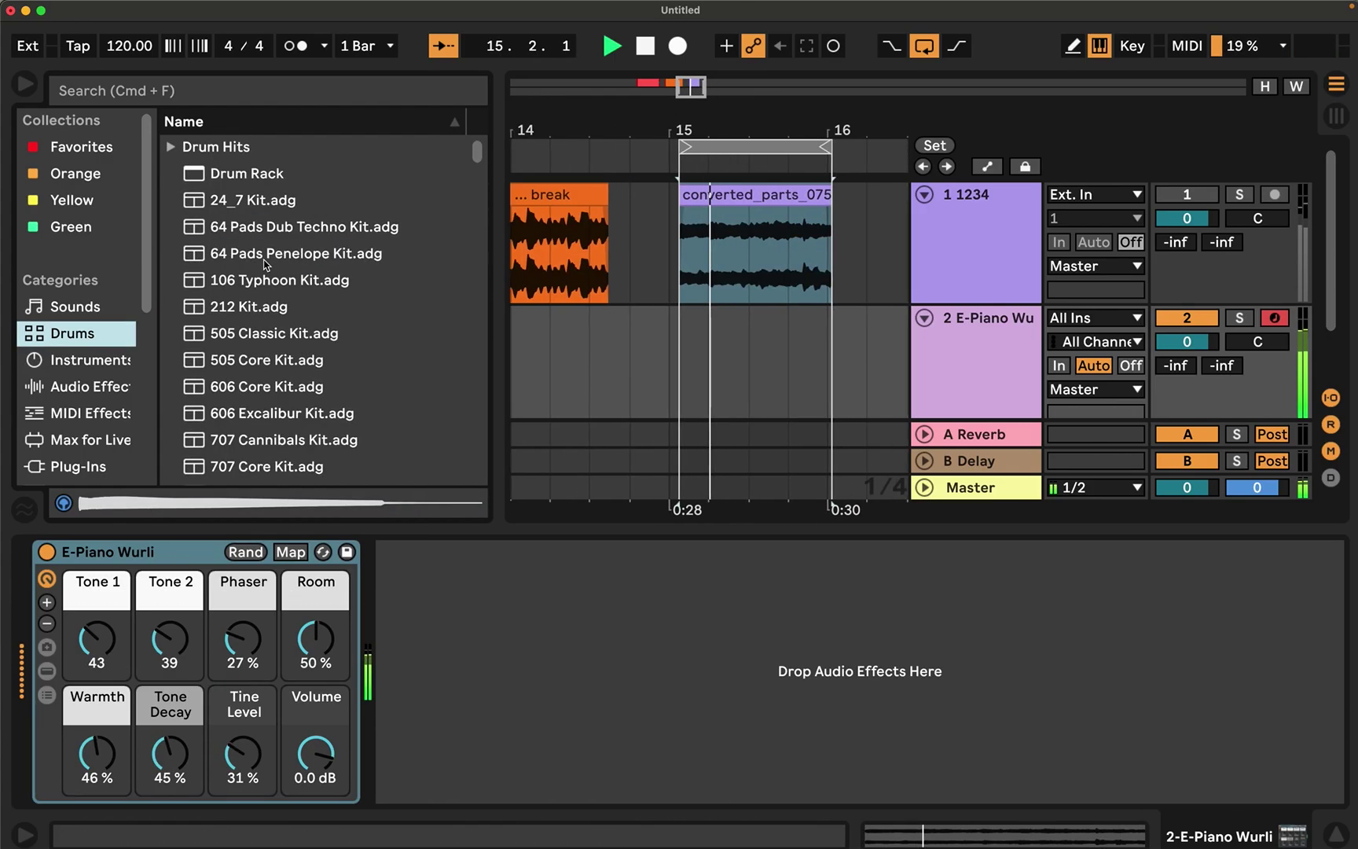
pyautogui.scroll(-4, 251, 354)
pyautogui.click(242, 431)
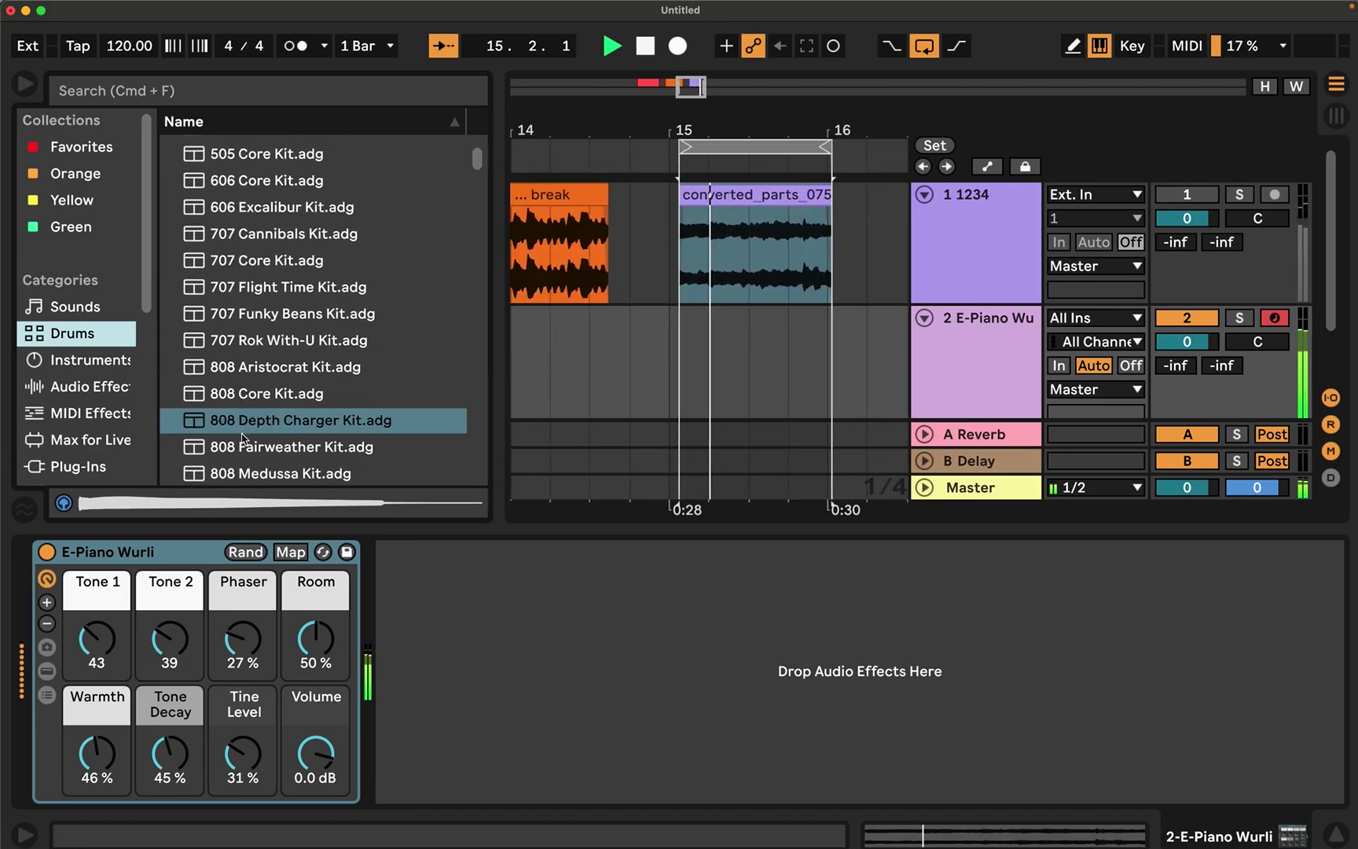
pyautogui.scroll(-2, 242, 438)
pyautogui.moveTo(271, 381); pyautogui.dragTo(633, 379)
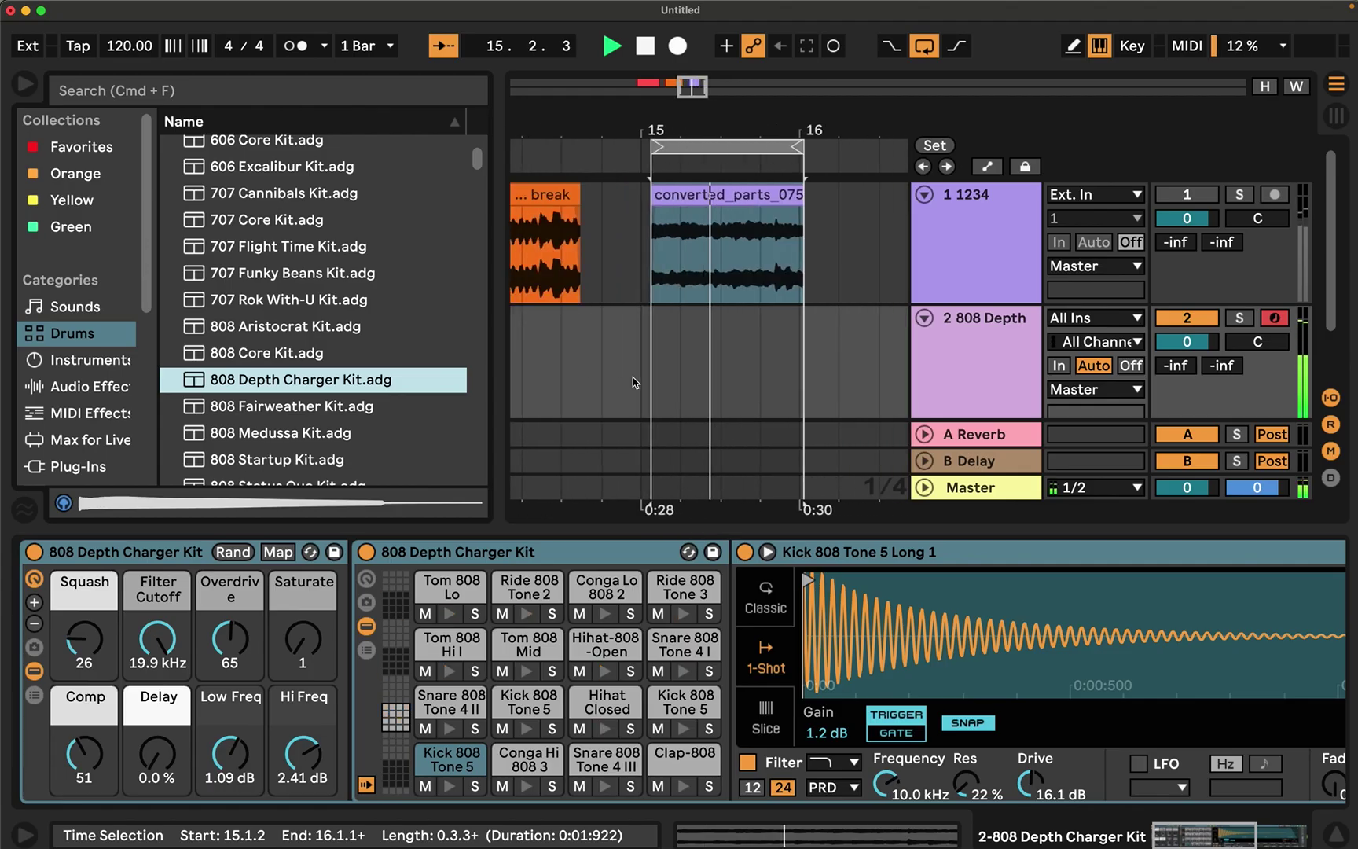
pyautogui.click(707, 228)
# Step: With the break clip selected, raise greyMIDI's note threshold and limit notes to 36–51
pyautogui.hscroll(-5, 707, 228)
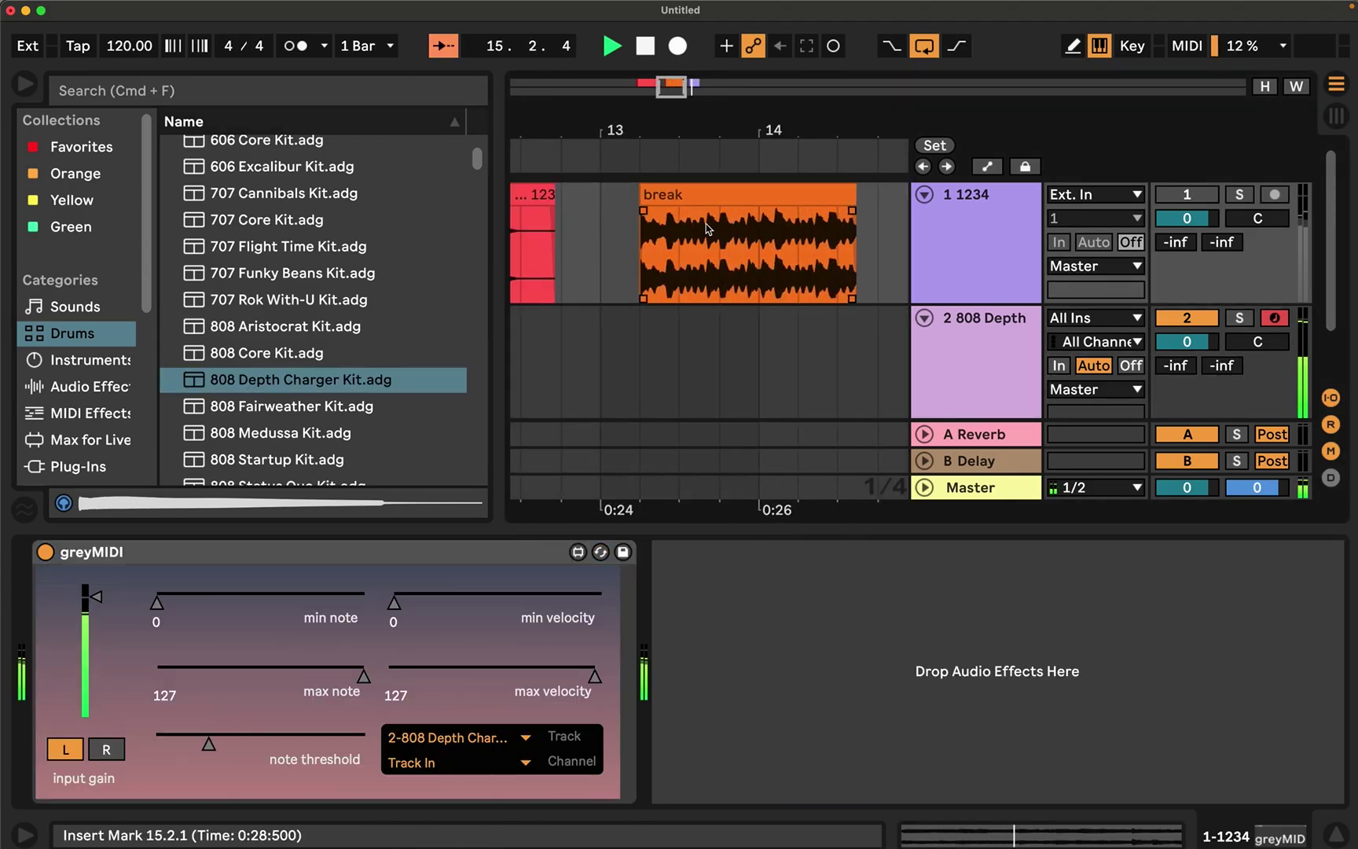
pyautogui.click(697, 203)
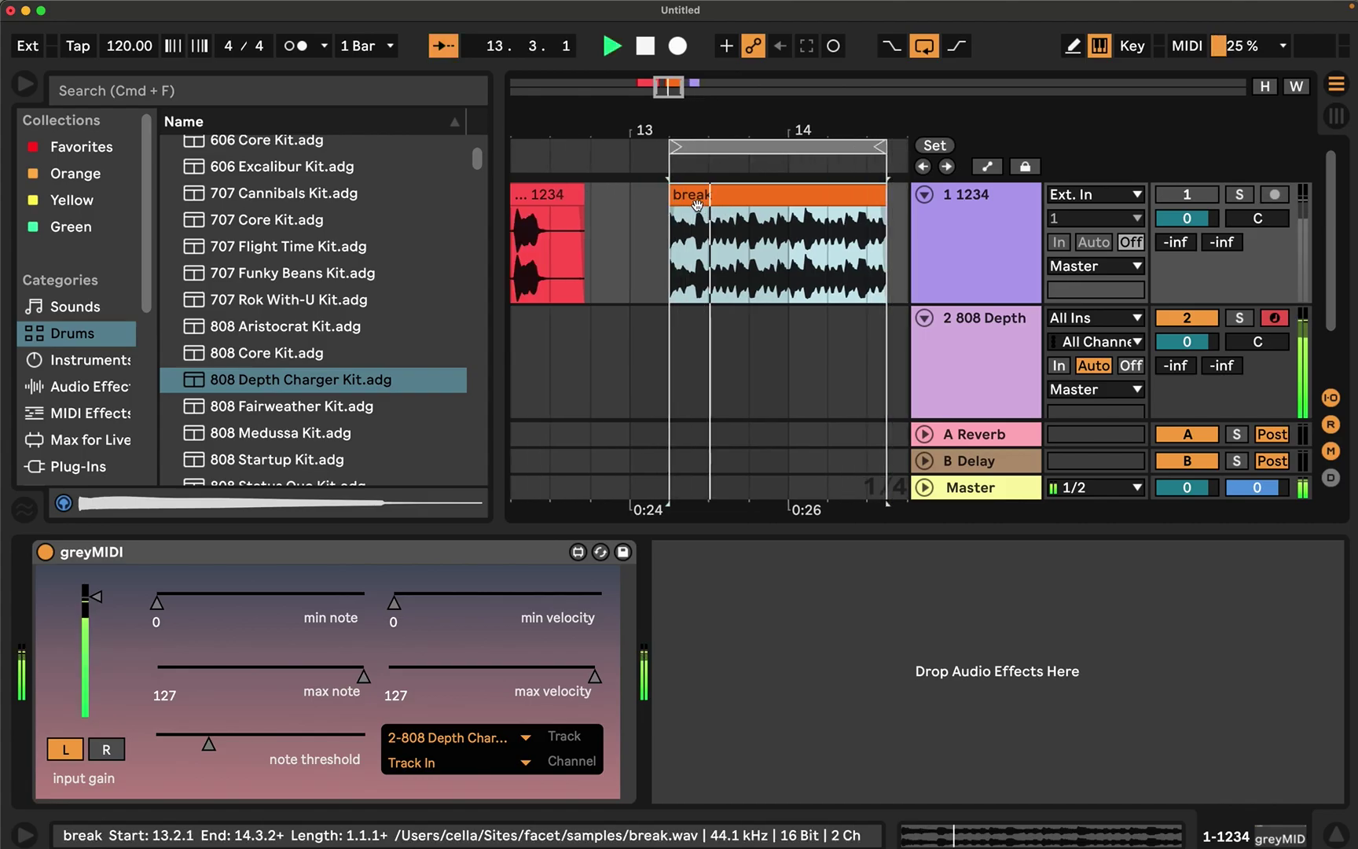
pyautogui.moveTo(238, 743); pyautogui.dragTo(292, 744)
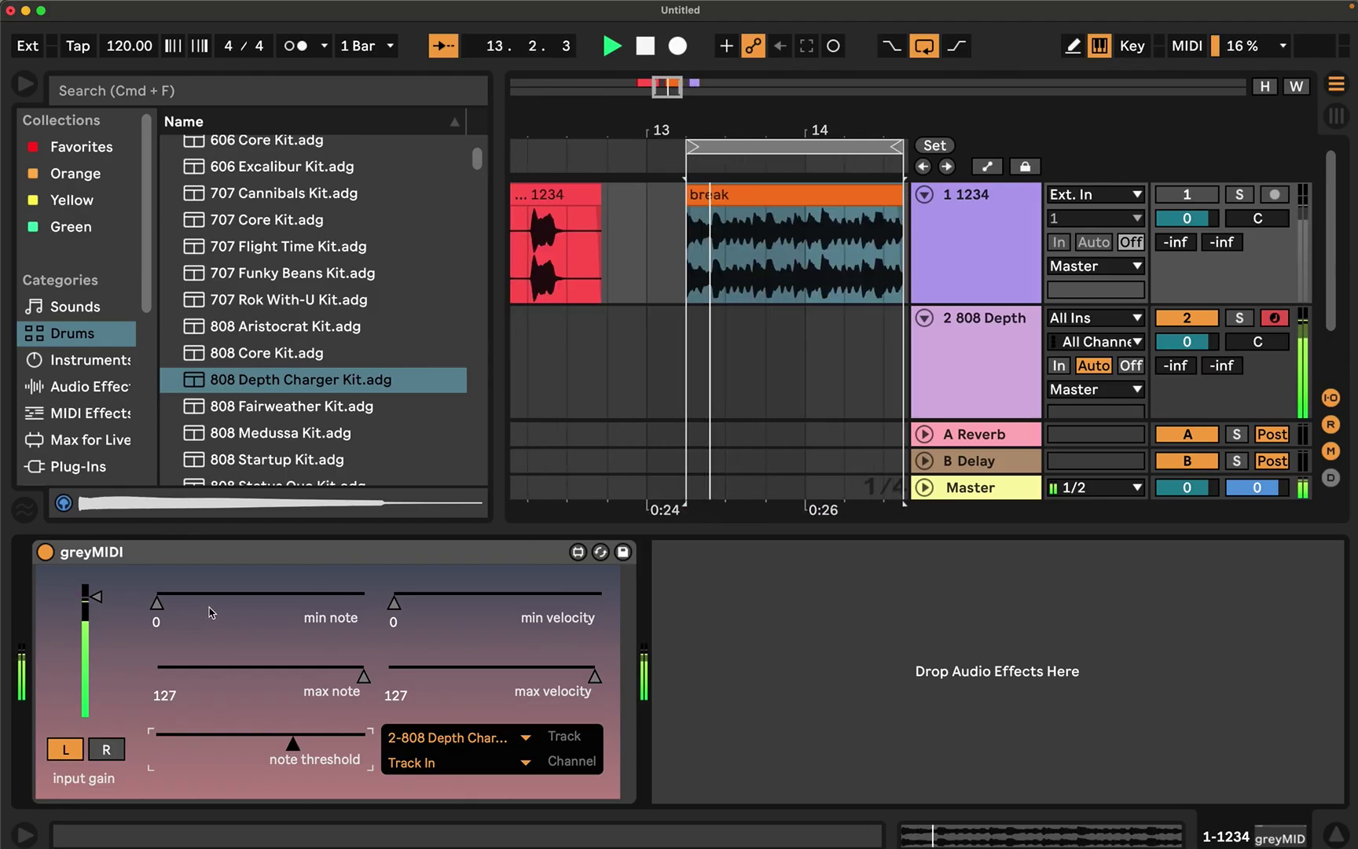
pyautogui.moveTo(212, 605); pyautogui.dragTo(215, 603)
pyautogui.moveTo(363, 676); pyautogui.dragTo(237, 676)
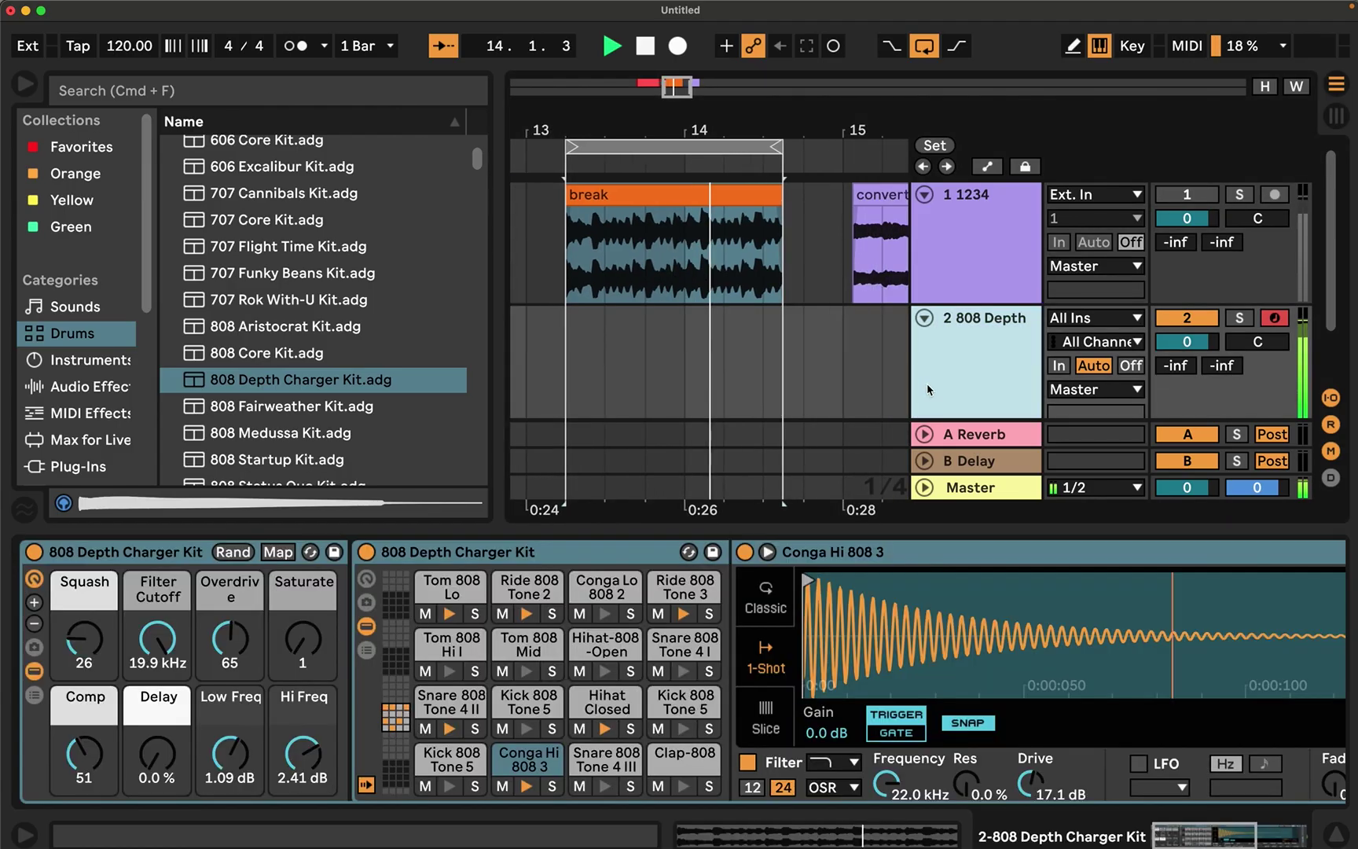
# Step: Stop playback, set the start point at the break clip, and scroll track 2's drum pads lower
pyautogui.click(726, 377)
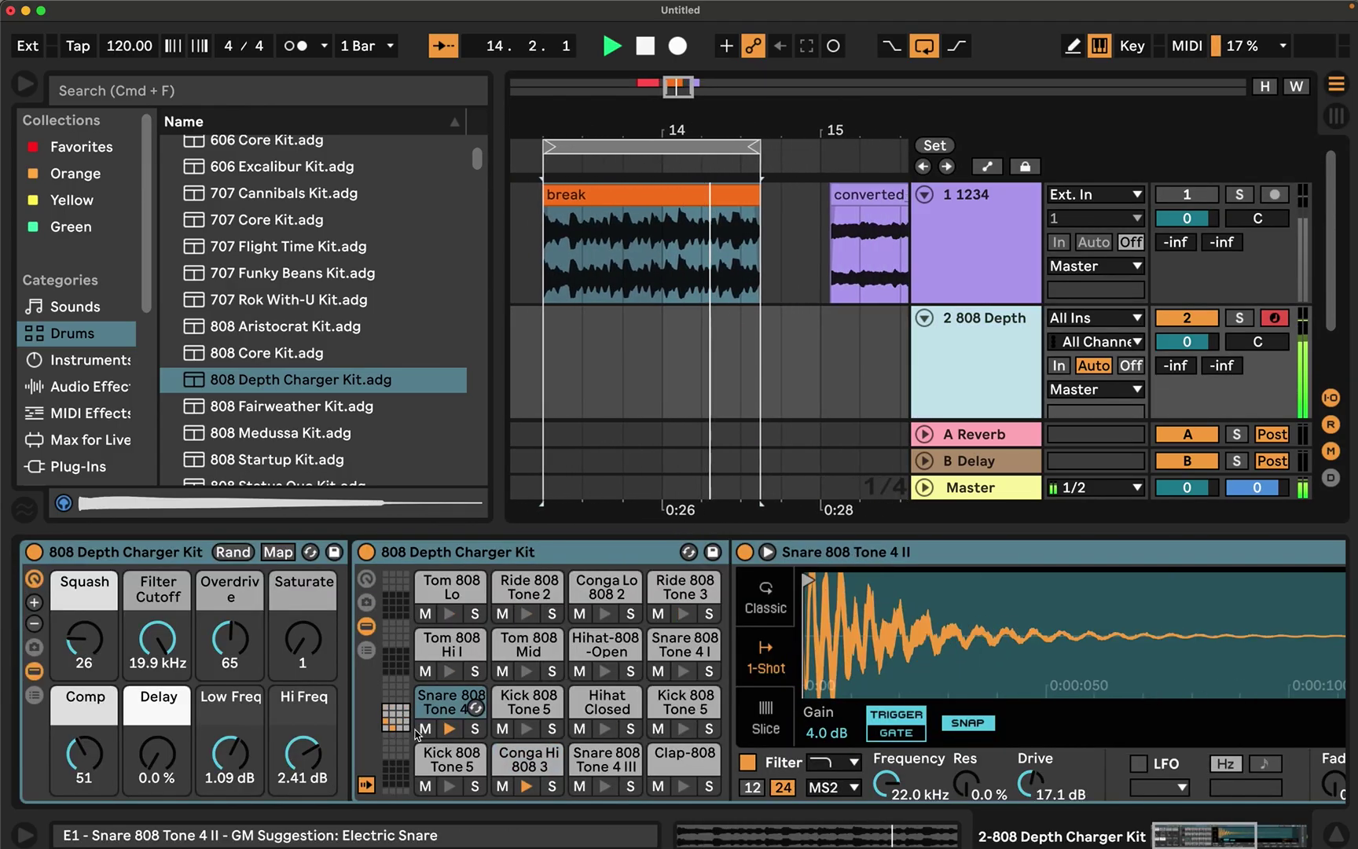
pyautogui.press('space')
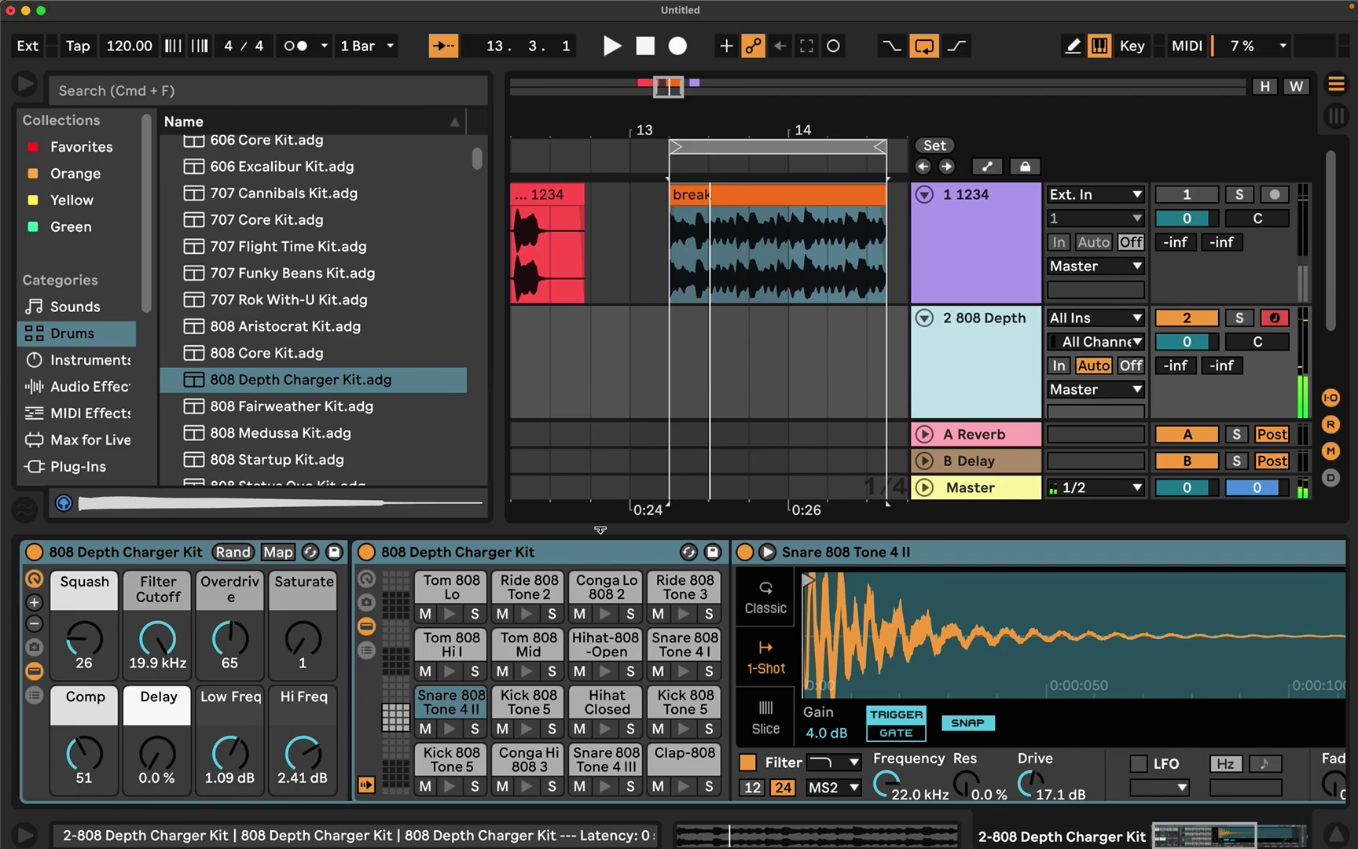
pyautogui.click(971, 229)
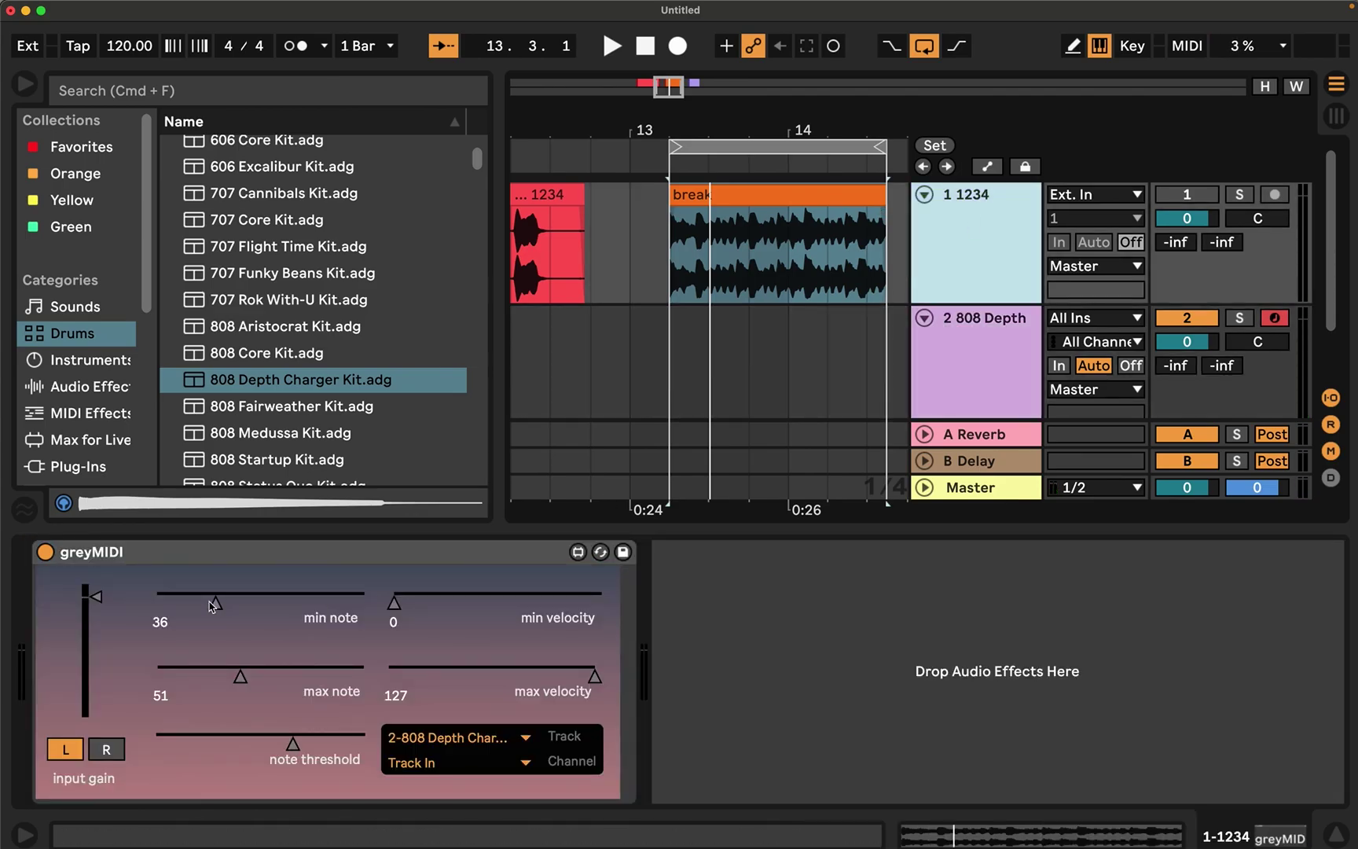
pyautogui.click(957, 388)
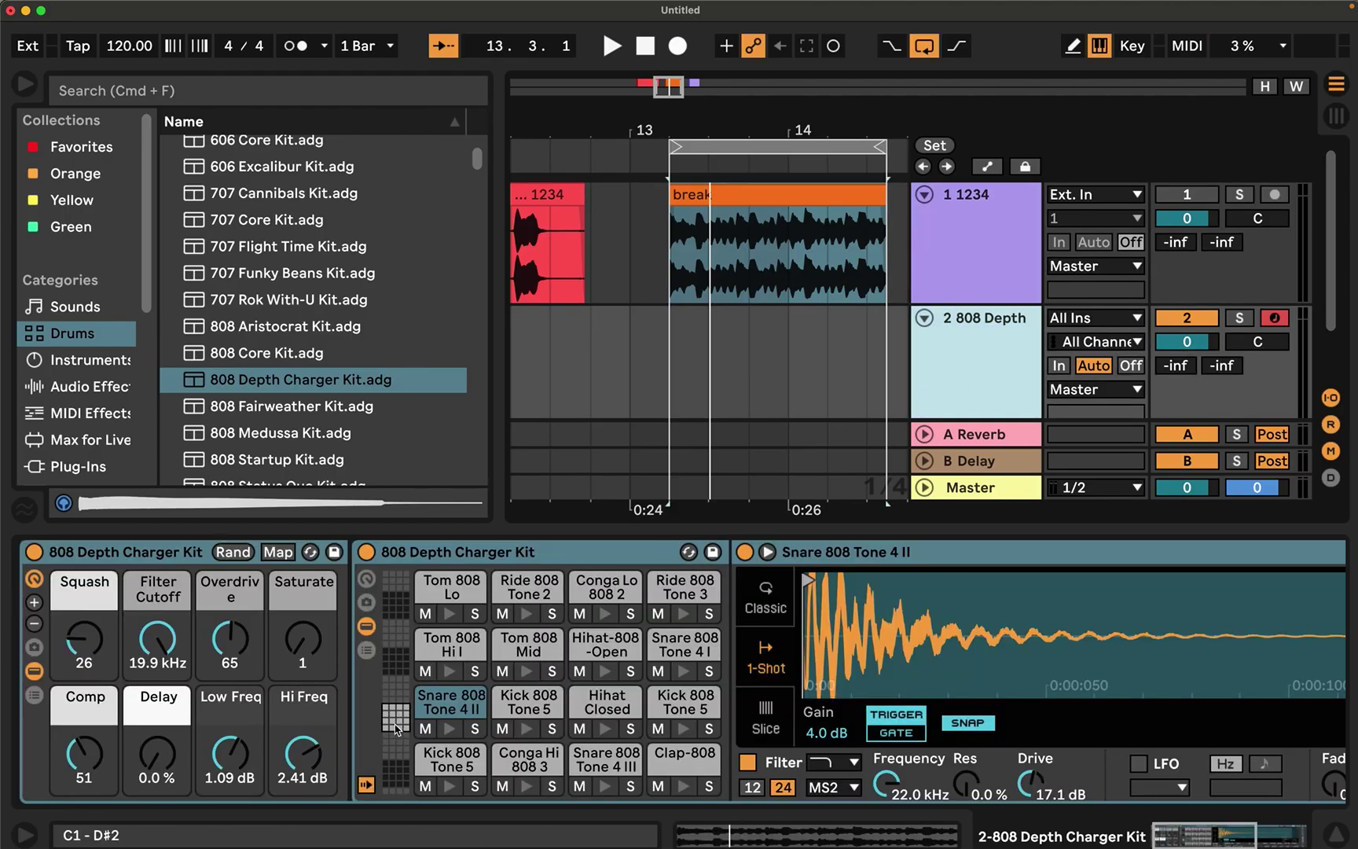
pyautogui.click(664, 274)
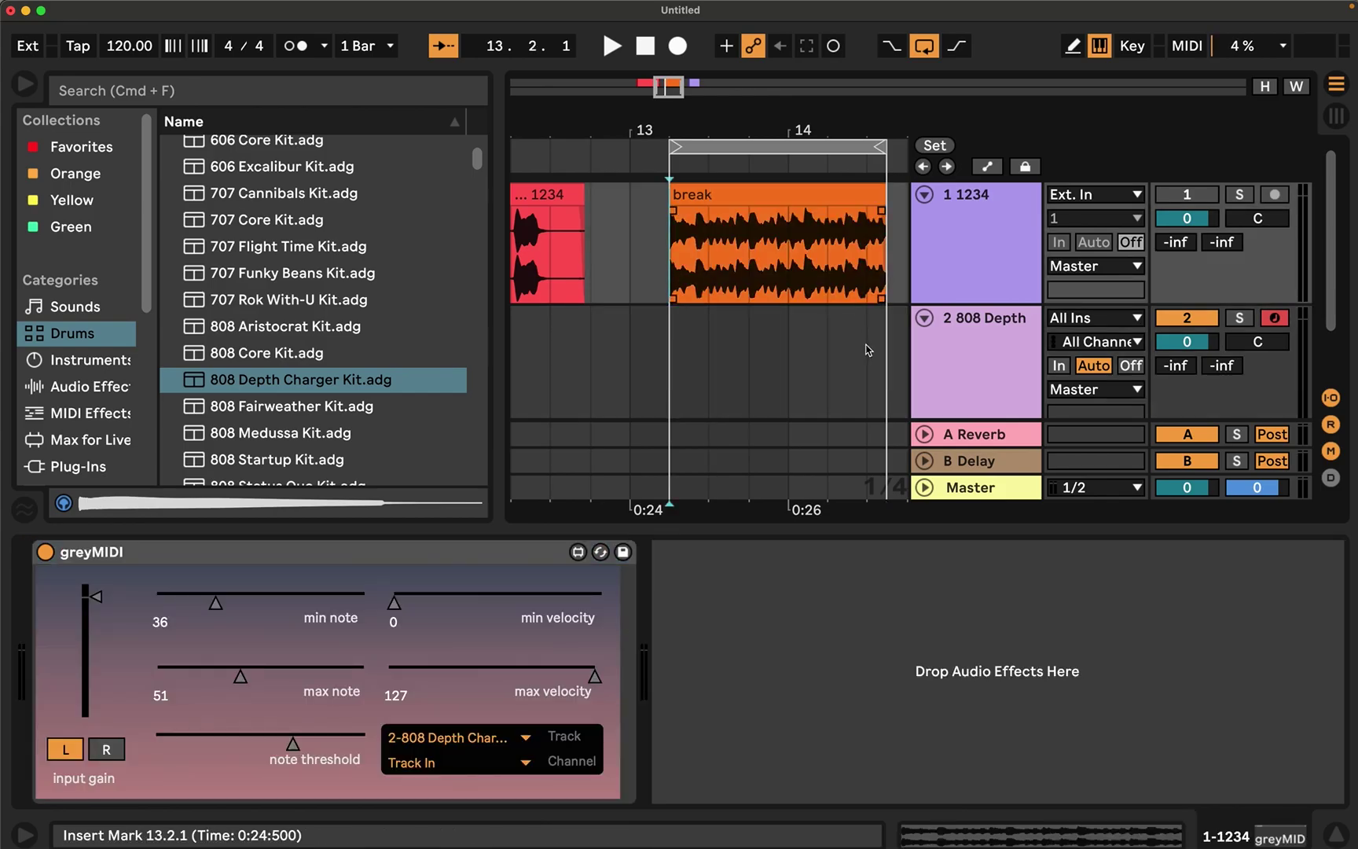
pyautogui.click(827, 362)
pyautogui.moveTo(394, 643); pyautogui.dragTo(398, 683)
# Step: Replay the break clip and lower greyMIDI's note threshold
pyautogui.click(670, 251)
pyautogui.press('space')
pyautogui.press('Down')
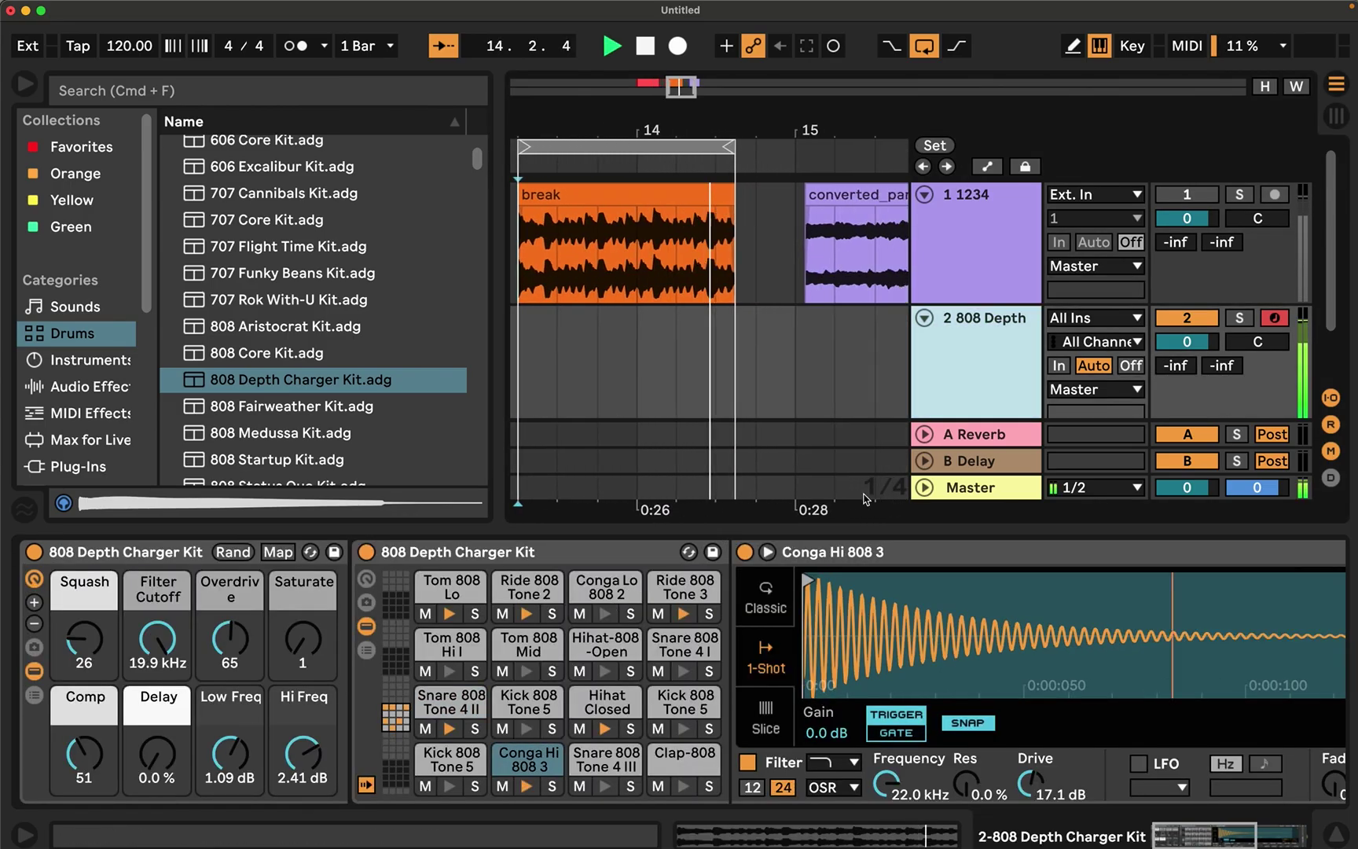
pyautogui.press('Up')
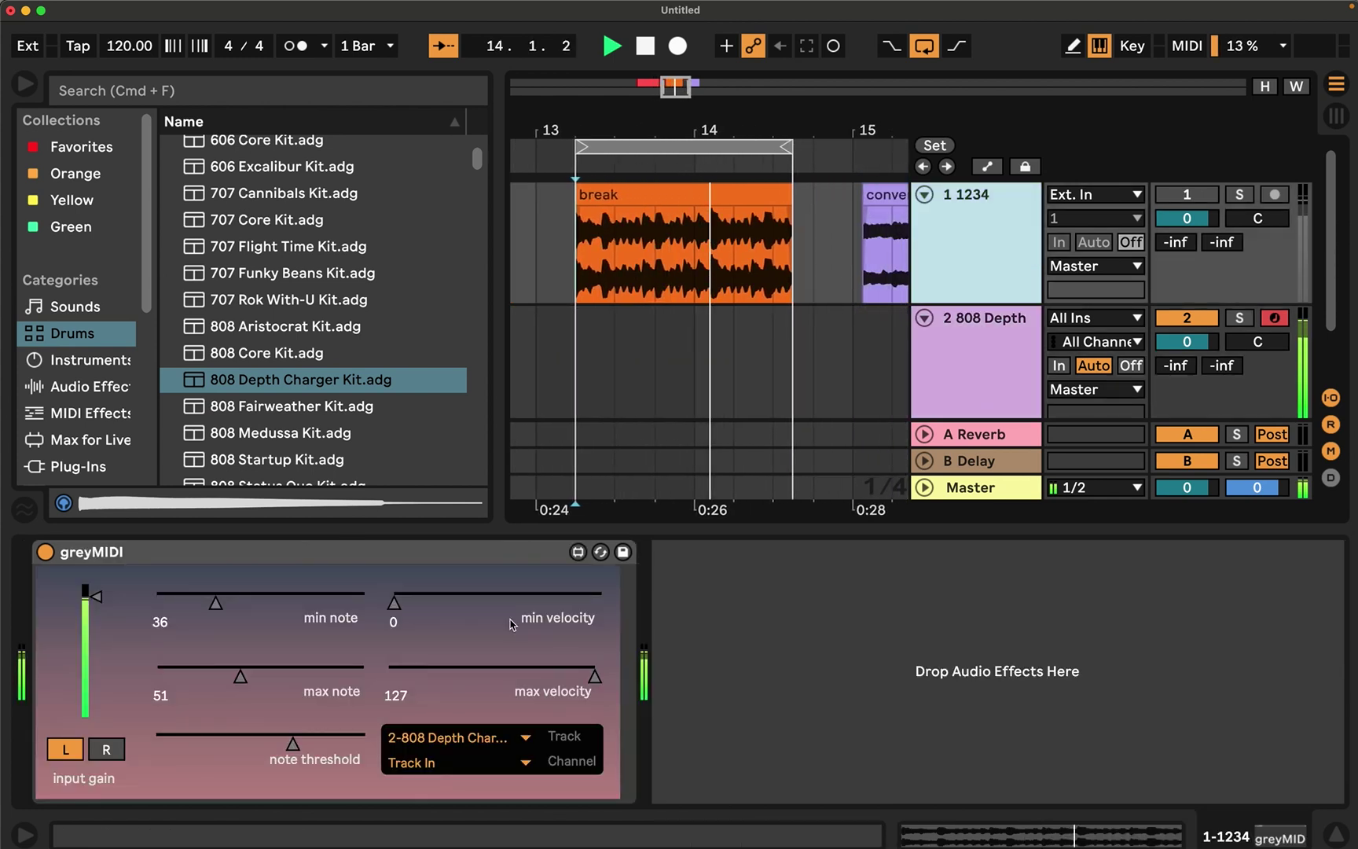
pyautogui.moveTo(291, 740); pyautogui.dragTo(259, 740)
# Step: Loop the red 1234 vocal clip with Cmd+L and start it playing
pyautogui.press('space')
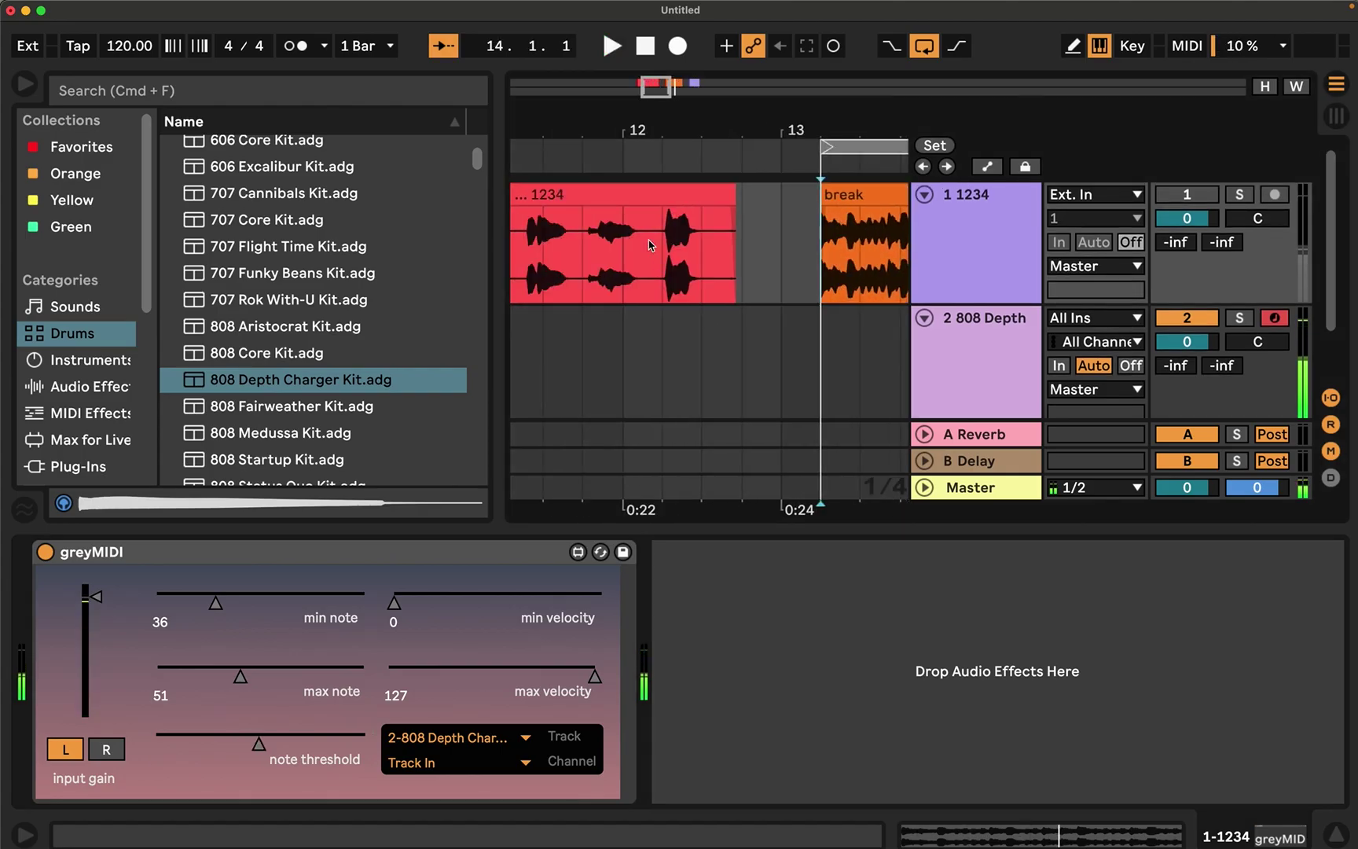
pyautogui.click(635, 203)
pyautogui.press('super+l')
pyautogui.press('space')
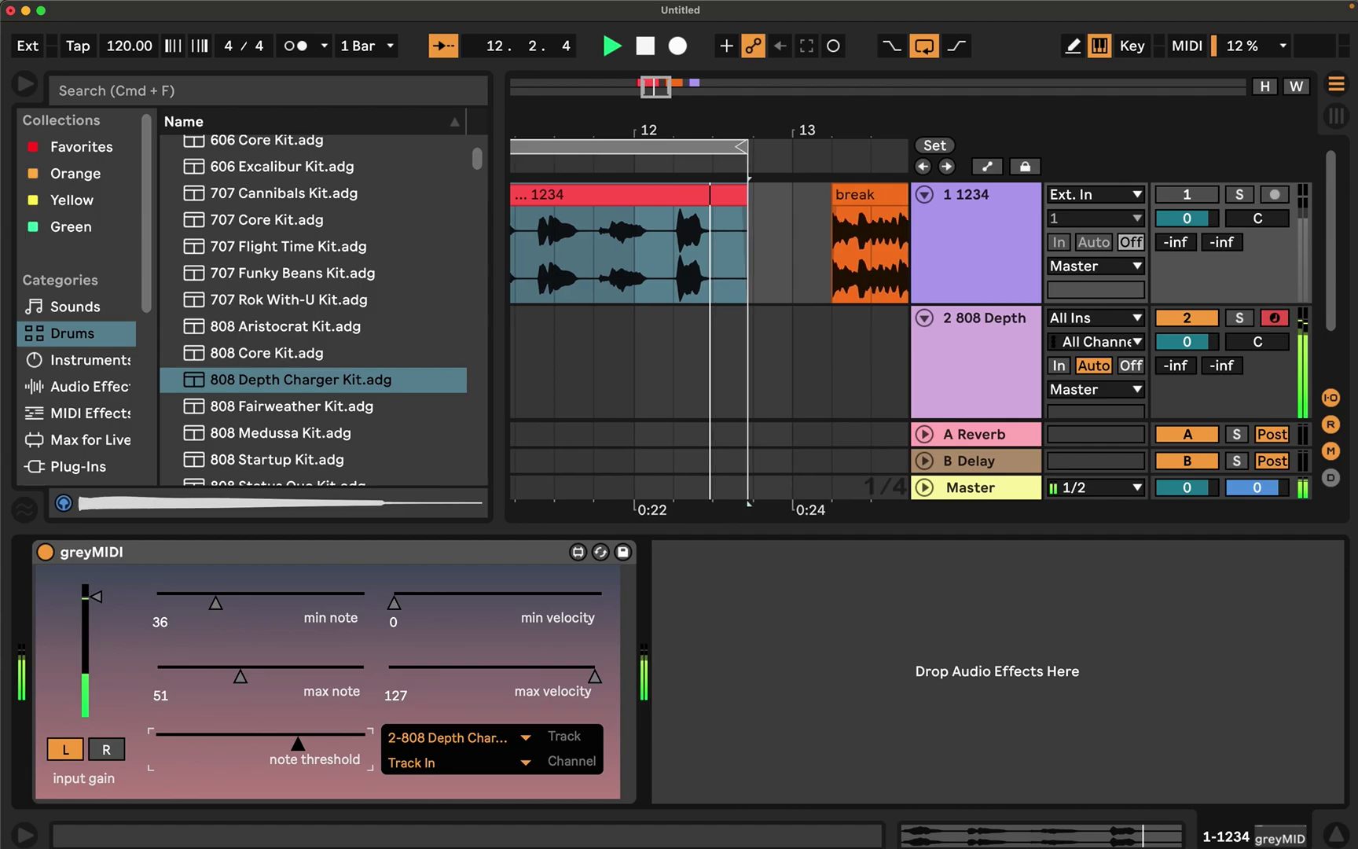
# Step: Raise greyMIDI's note threshold, ease it back slightly, then stop playback
pyautogui.moveTo(260, 747); pyautogui.dragTo(297, 746)
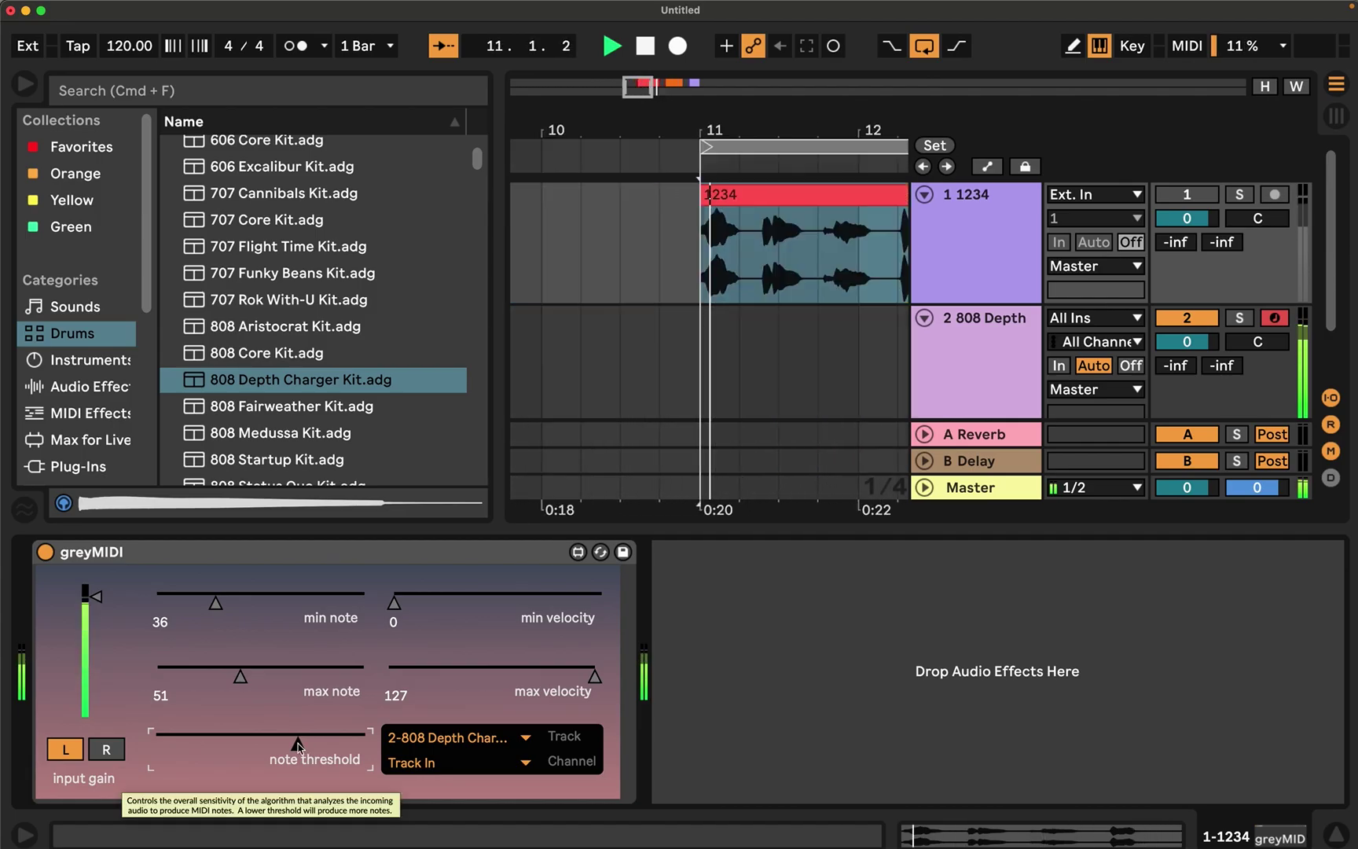
pyautogui.moveTo(297, 746); pyautogui.dragTo(285, 746)
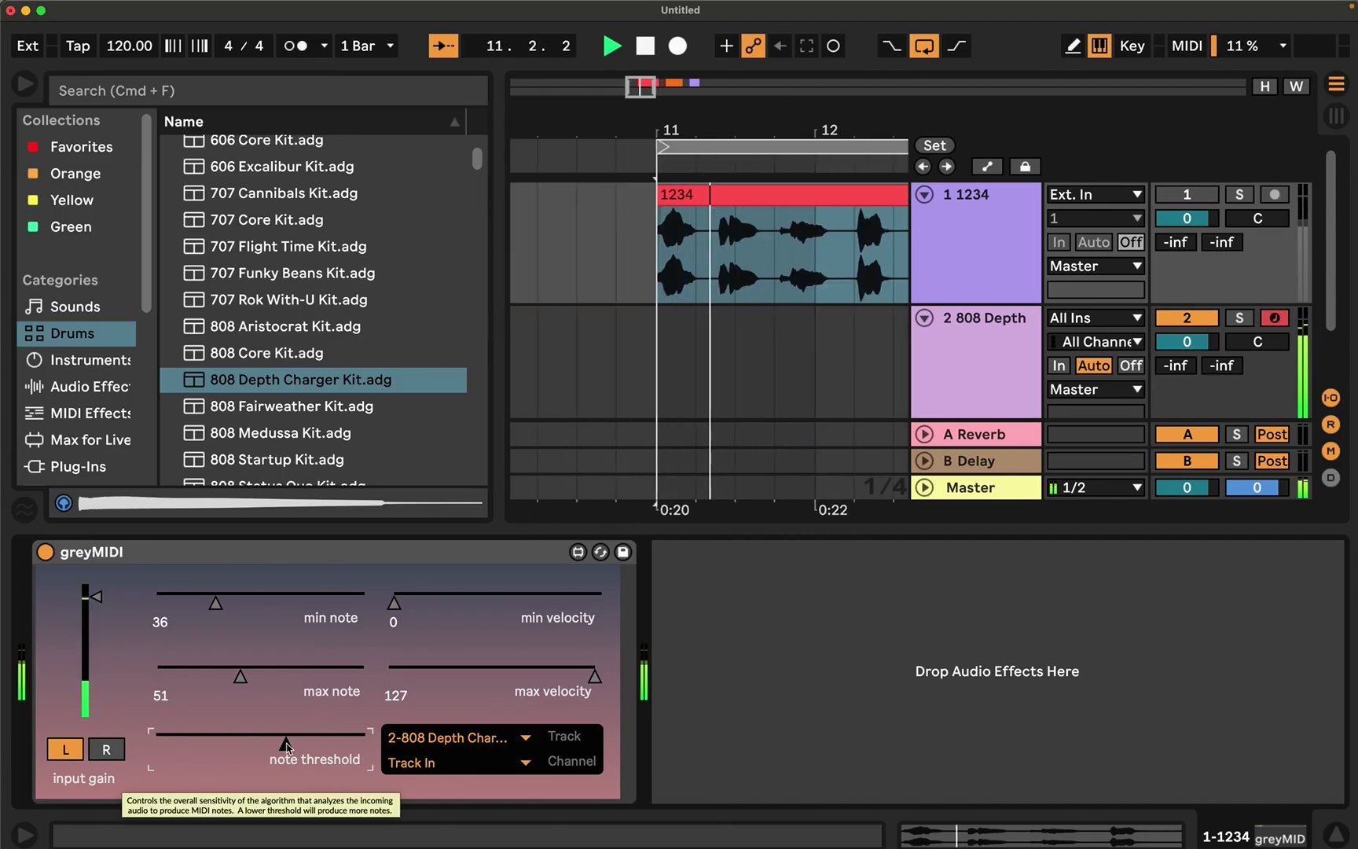
pyautogui.press('space')
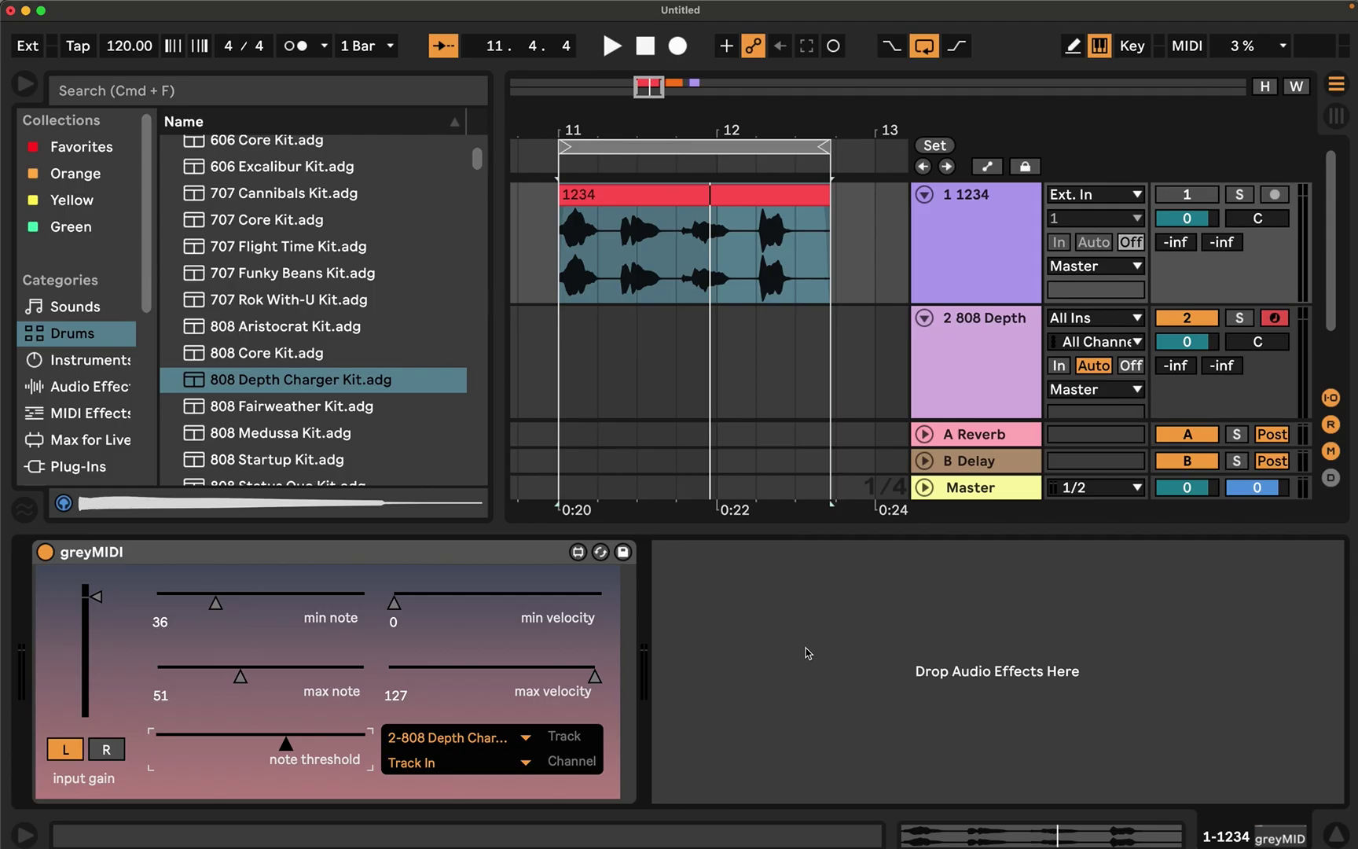
pyautogui.click(83, 389)
# Step: Show the MIDI Effects list in the browser, briefly expanding and collapsing the Scale folder
pyautogui.click(83, 437)
pyautogui.click(80, 414)
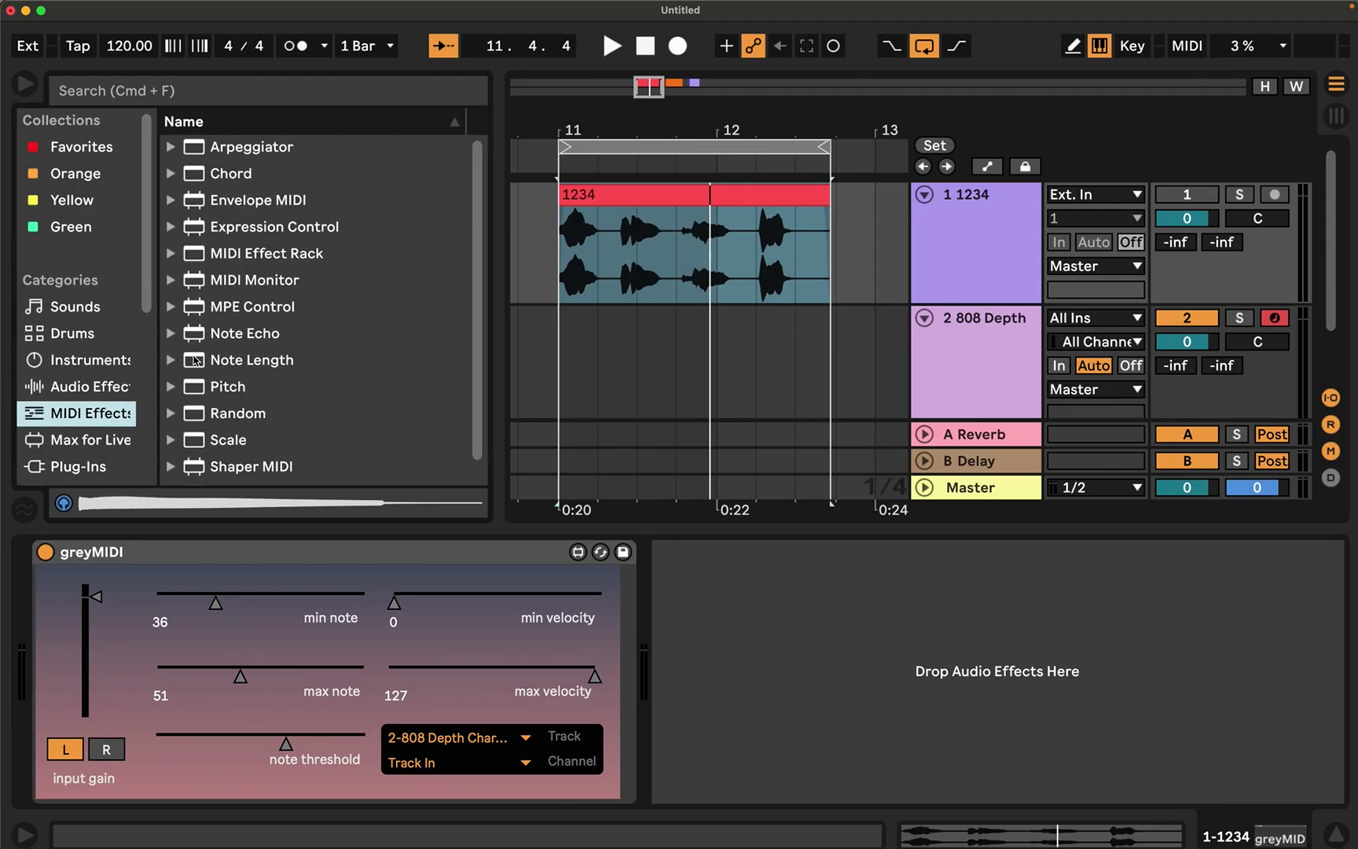
pyautogui.click(170, 440)
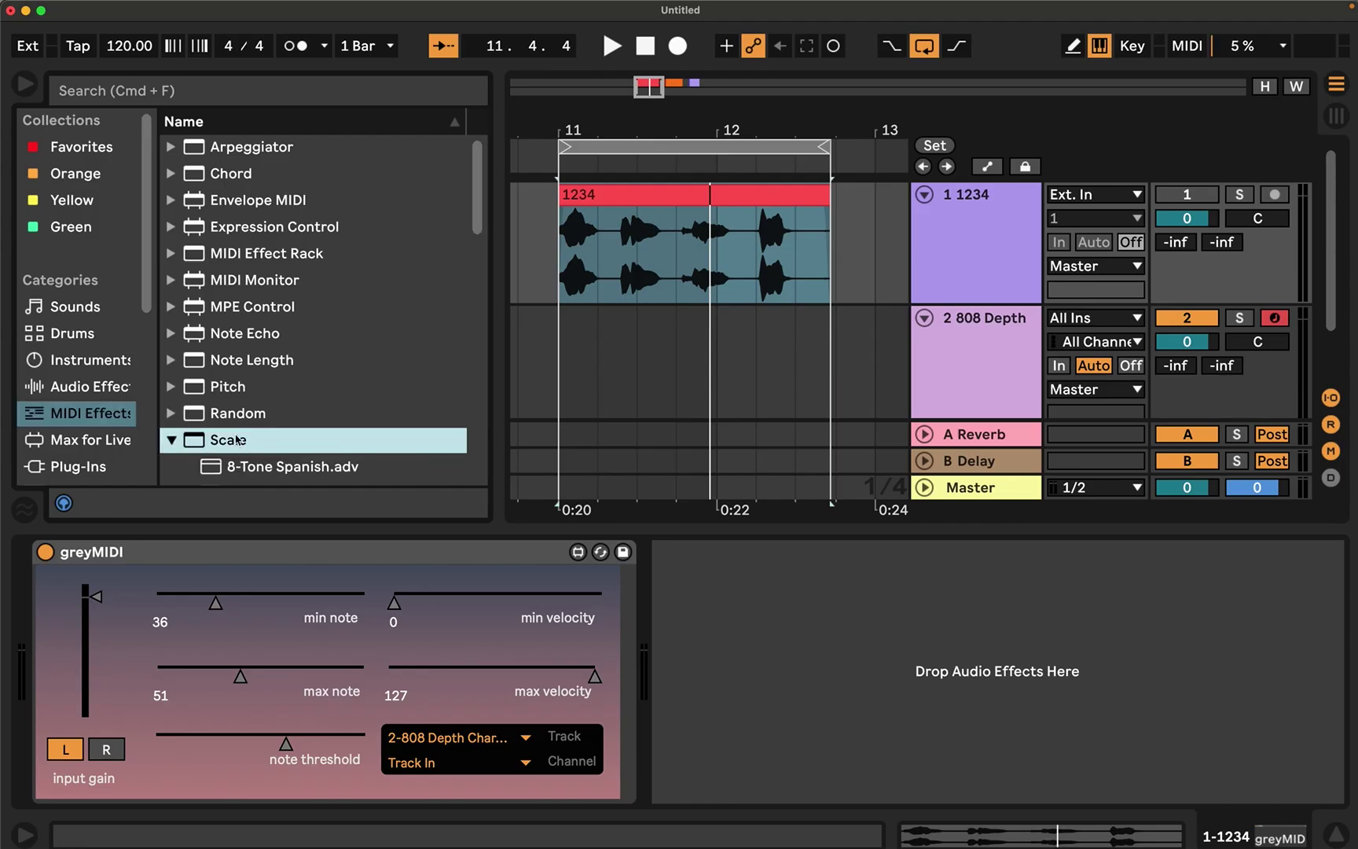
pyautogui.scroll(-3, 237, 440)
pyautogui.click(169, 291)
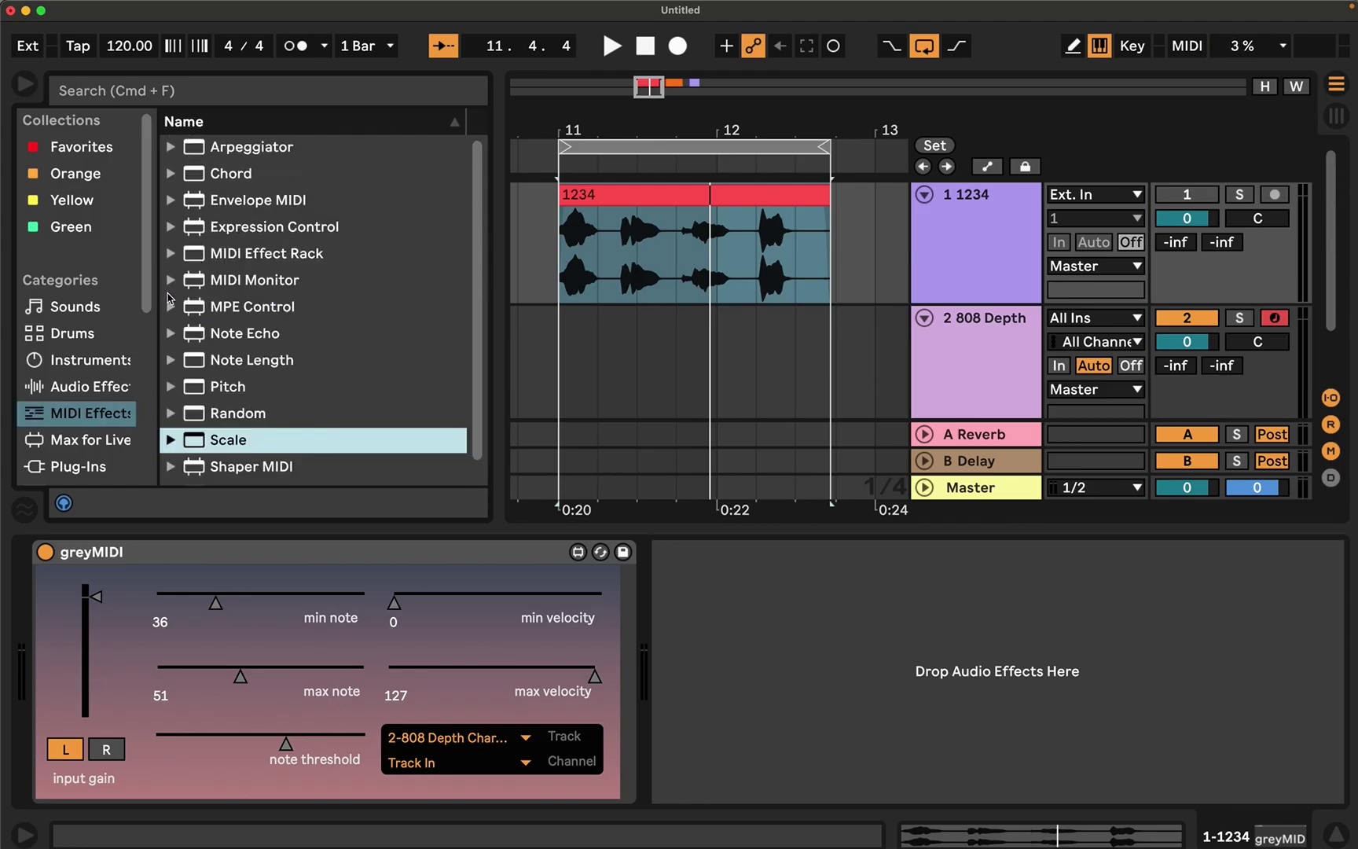